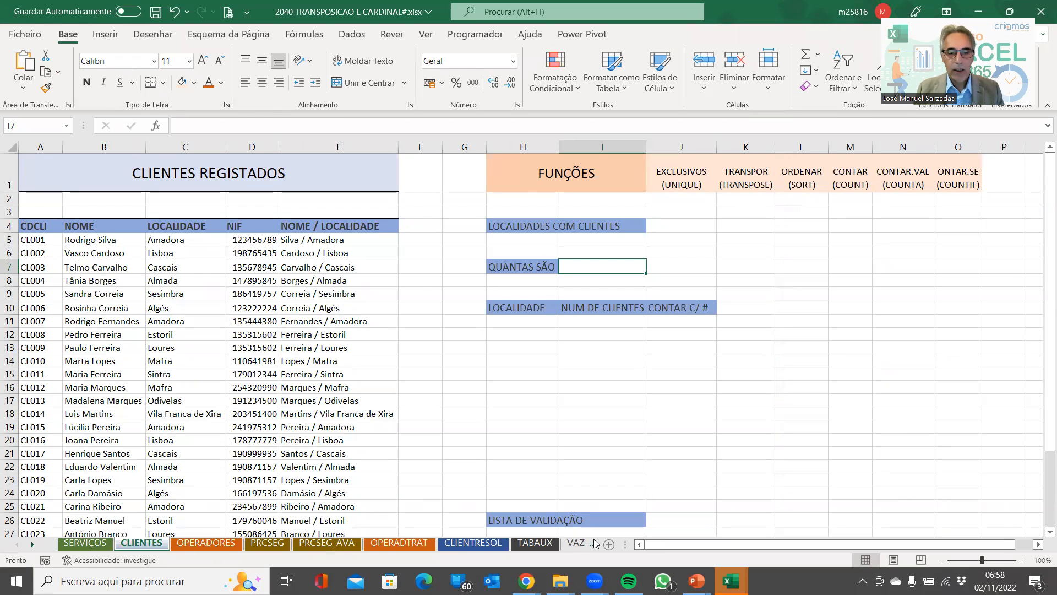
Open the VAZIO sheet and examine the formula in F4 and the client table's cells.
click(577, 543)
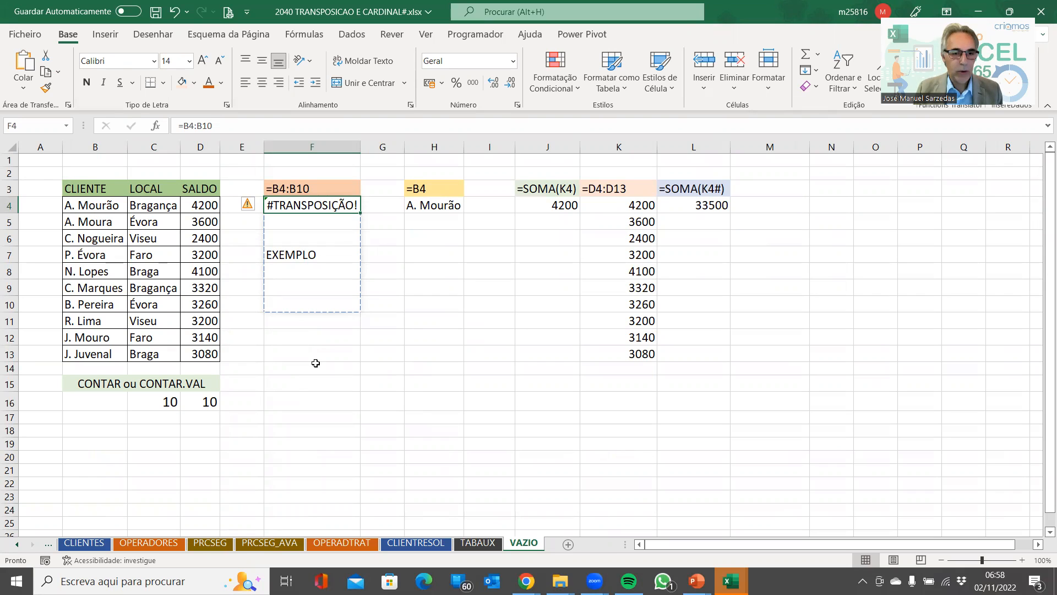
click(277, 339)
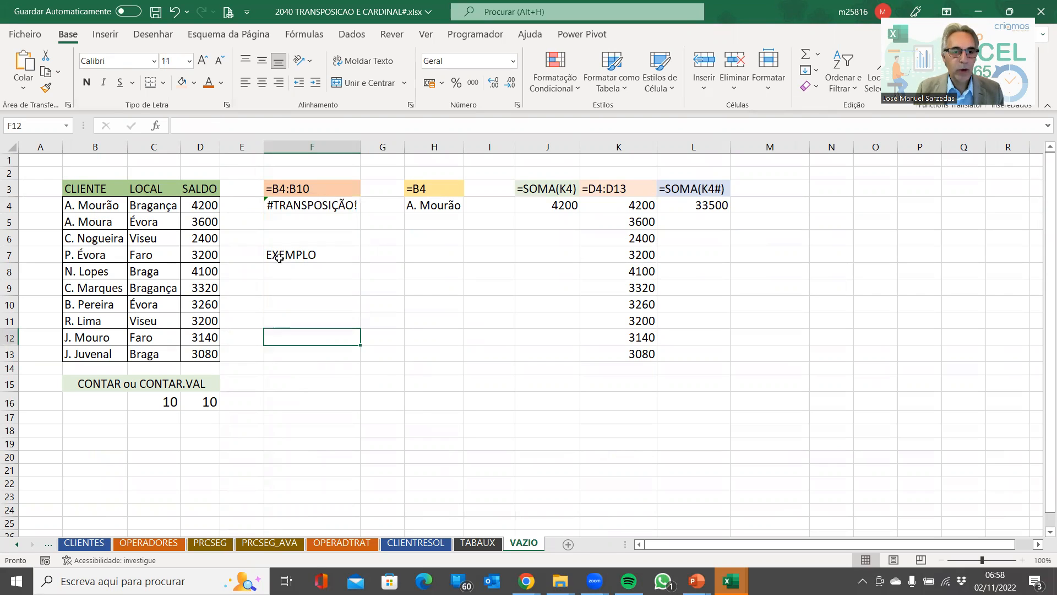
click(282, 207)
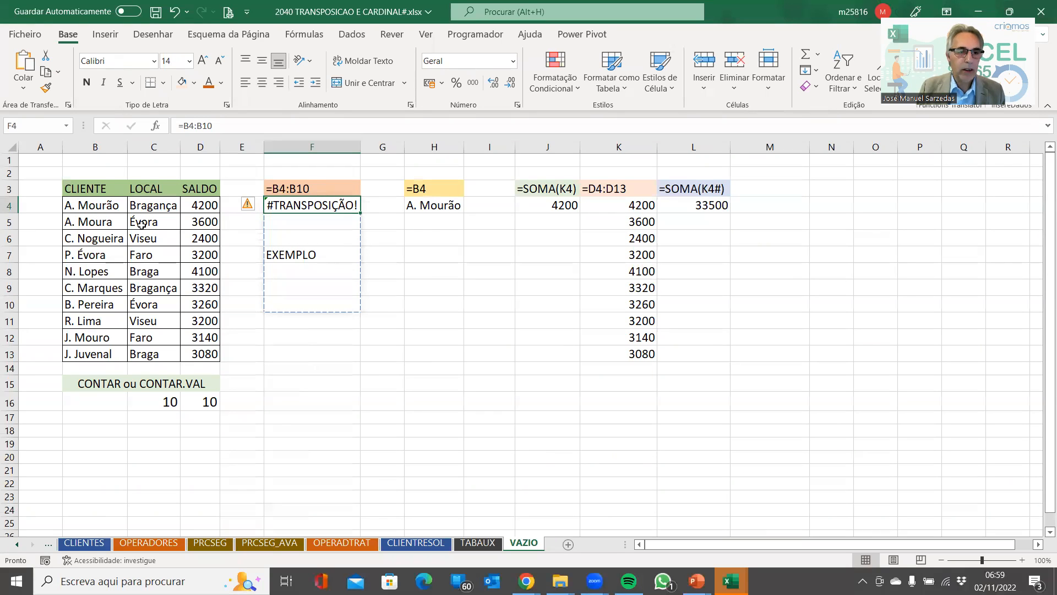
click(106, 224)
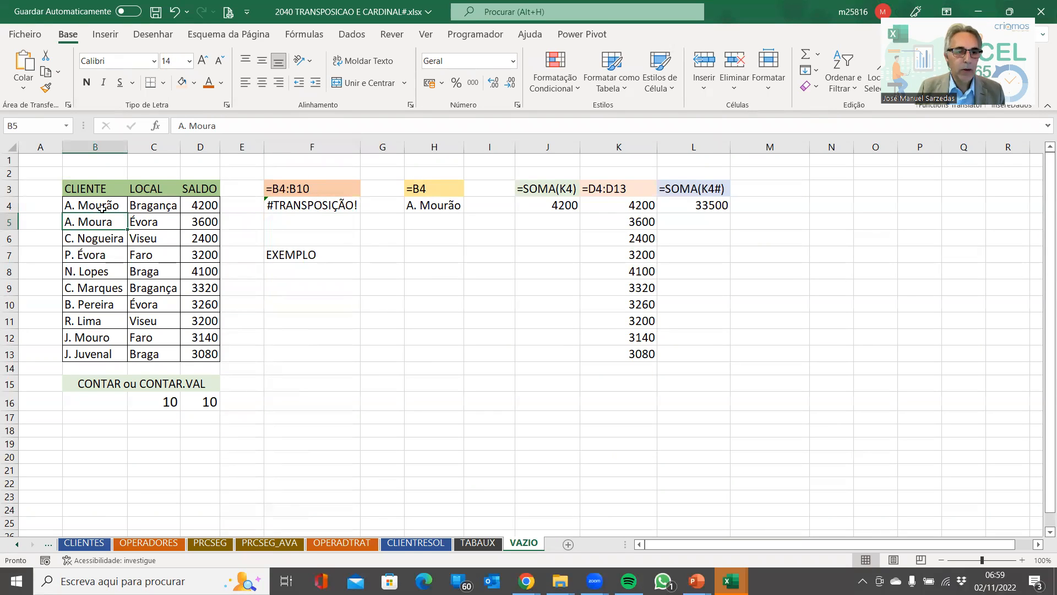
click(175, 206)
click(196, 205)
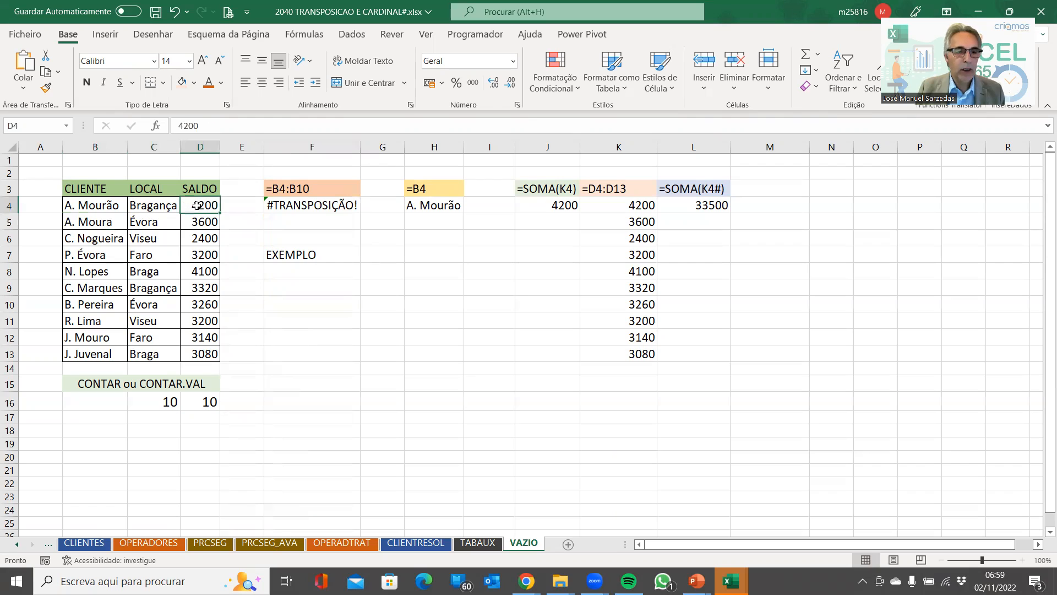
Enter the formula =B5 in cell H13.
click(434, 352)
text(=)
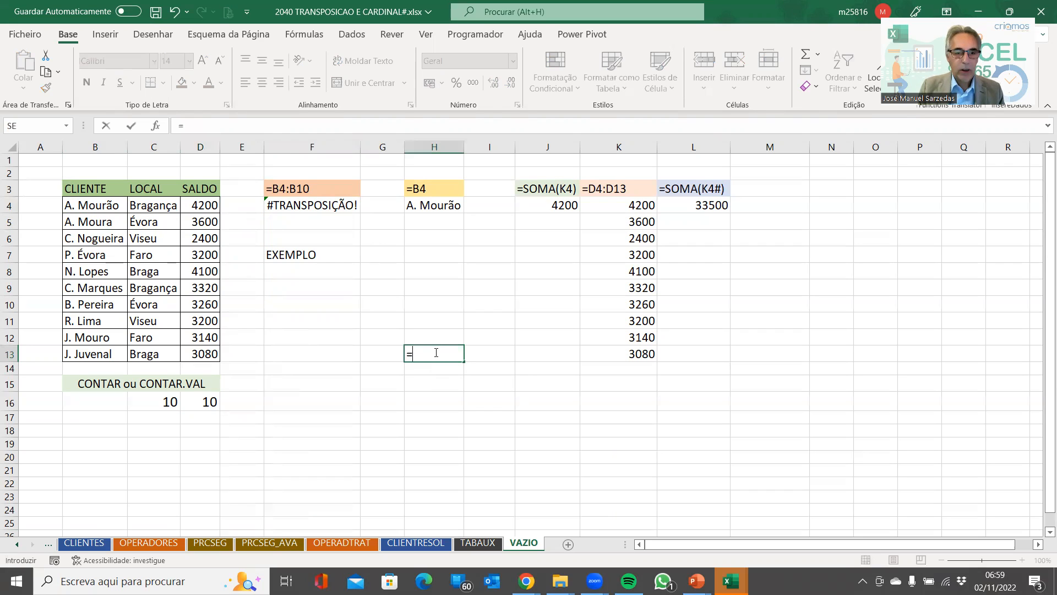
click(97, 222)
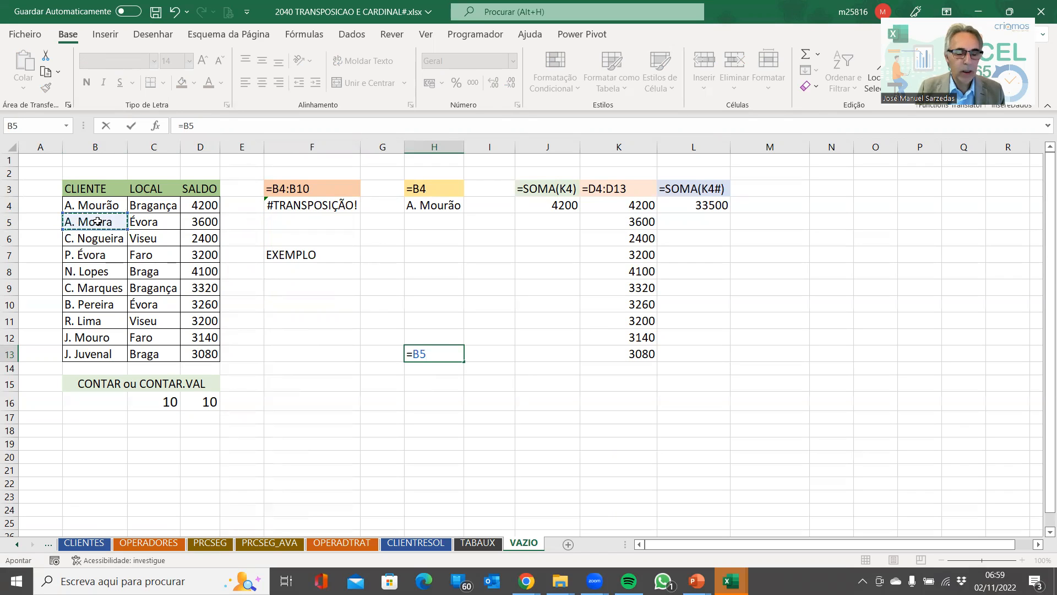
key(Return)
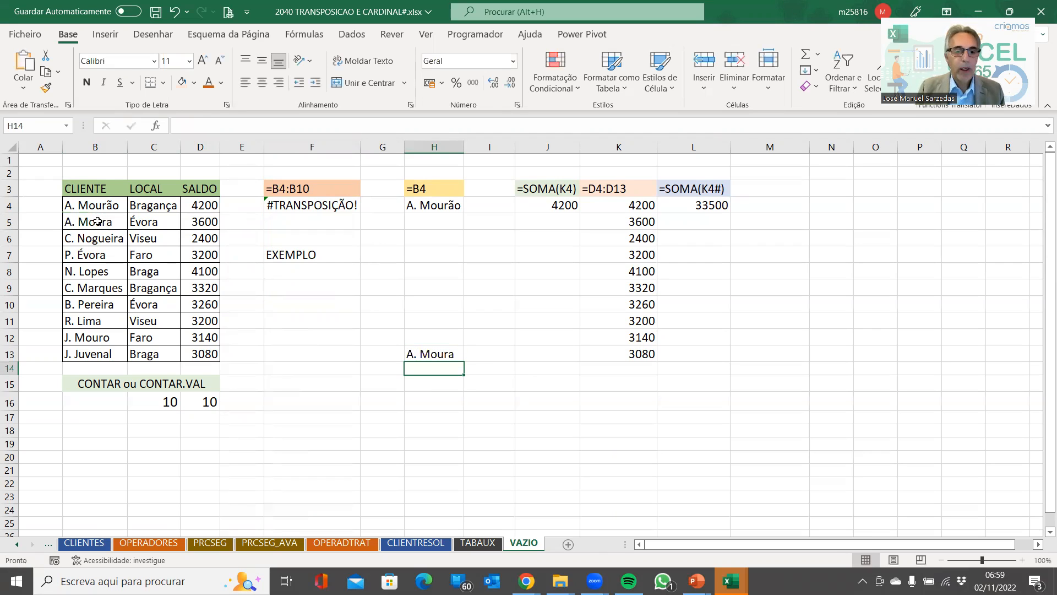
Extend the formula in H13 to the range reference =B5:B11.
click(422, 359)
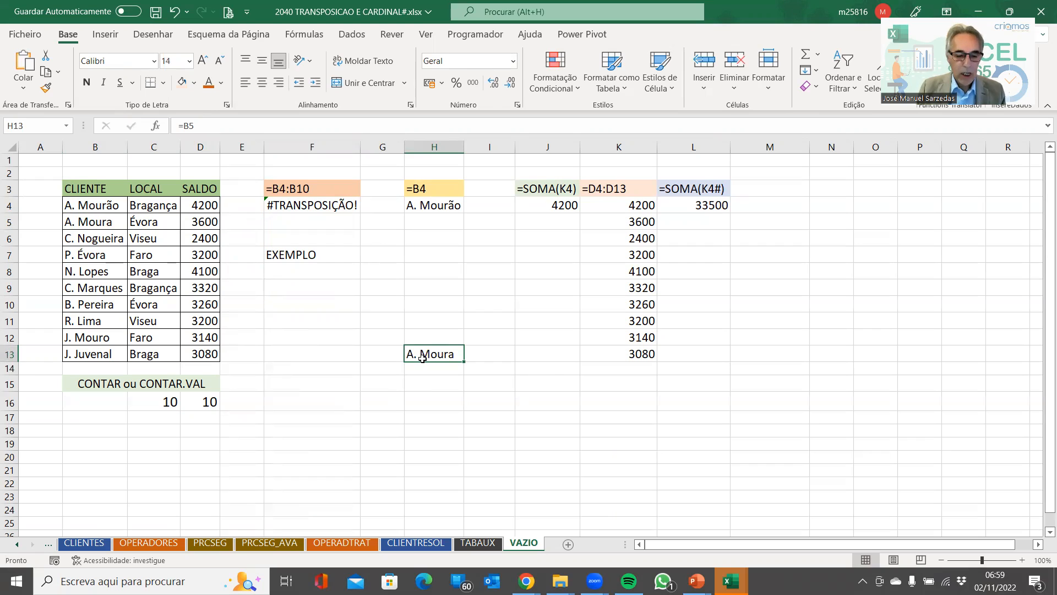
double_click(422, 358)
text(:)
mouse_move(96, 219)
mouse_down()
mouse_move(96, 304)
mouse_move(100, 222)
mouse_up()
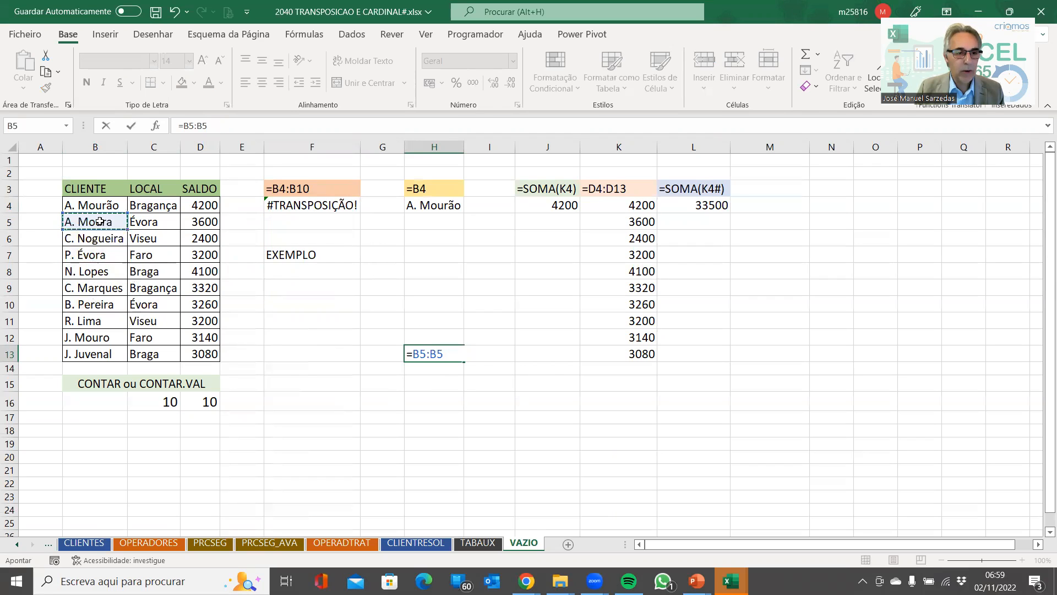
key(BackSpace)
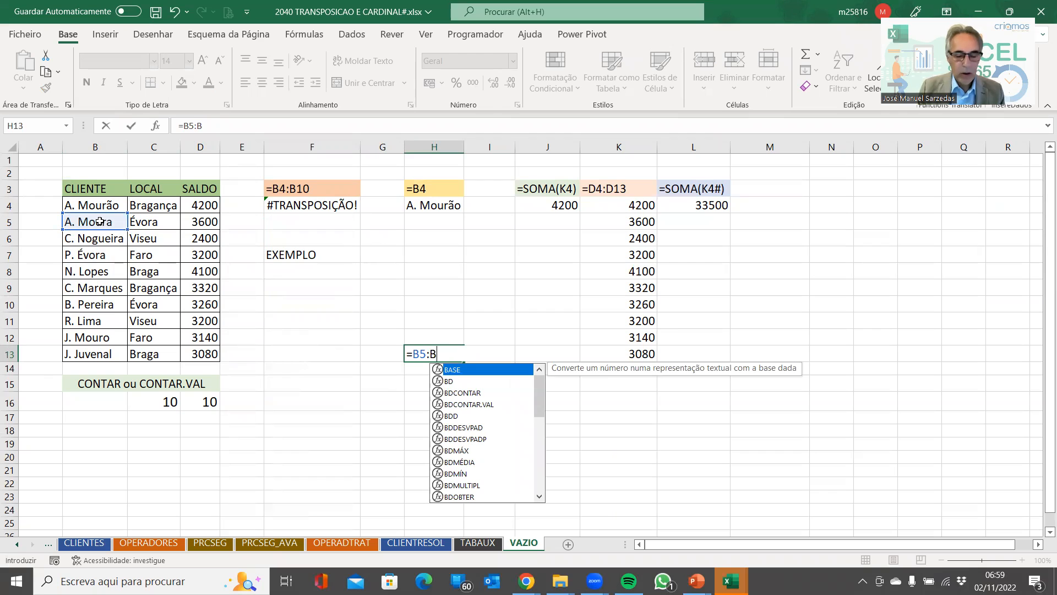
text(11)
key(Return)
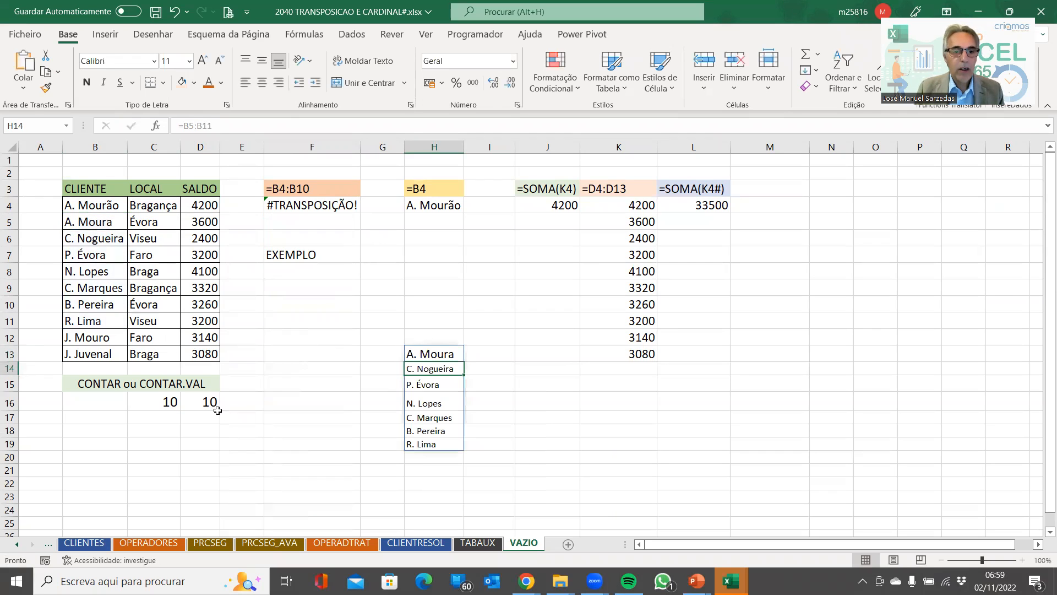
Examine how the formula displays in the first cell H13 versus the spilled cells below it, using the screen magnifier at 200%.
click(423, 430)
click(427, 354)
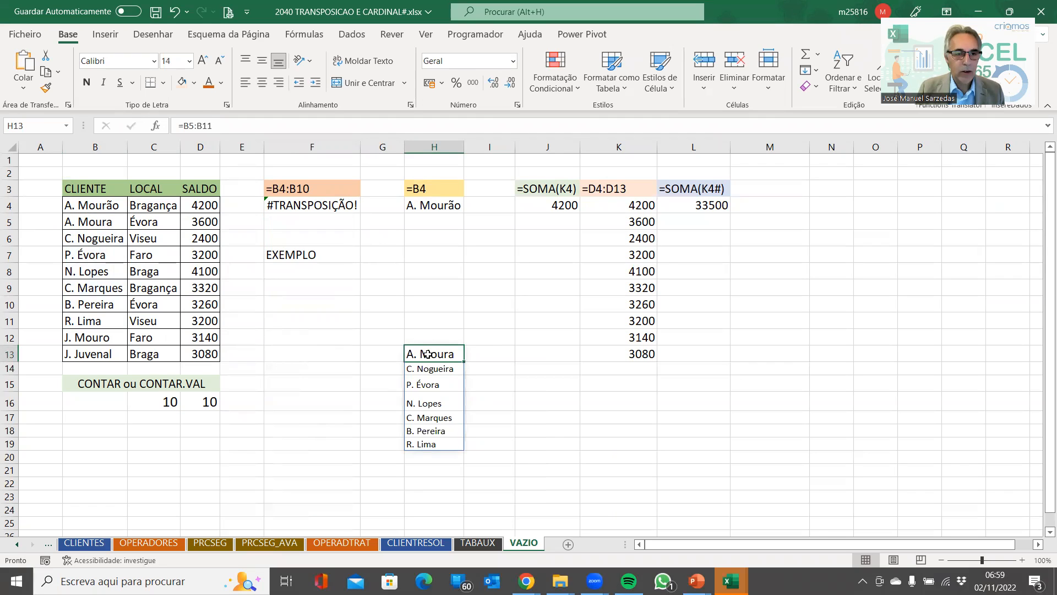
click(434, 372)
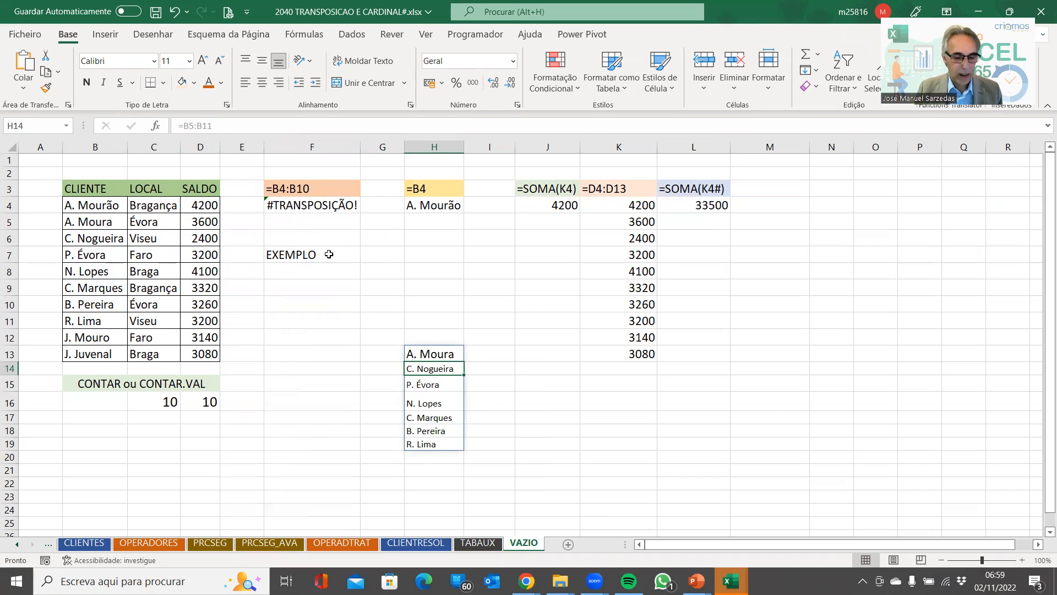
key(super+plus)
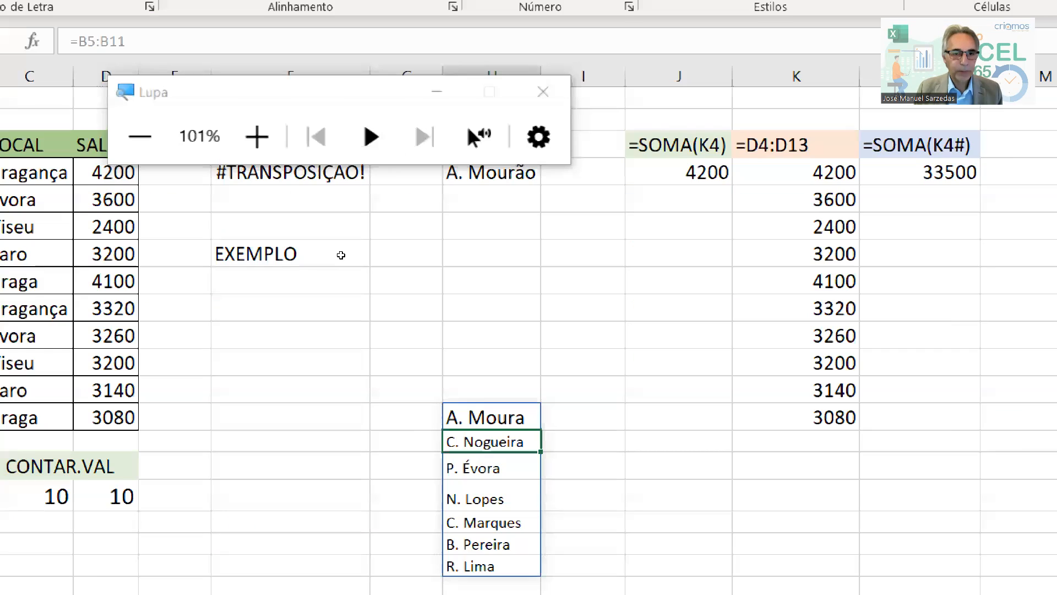
click(255, 134)
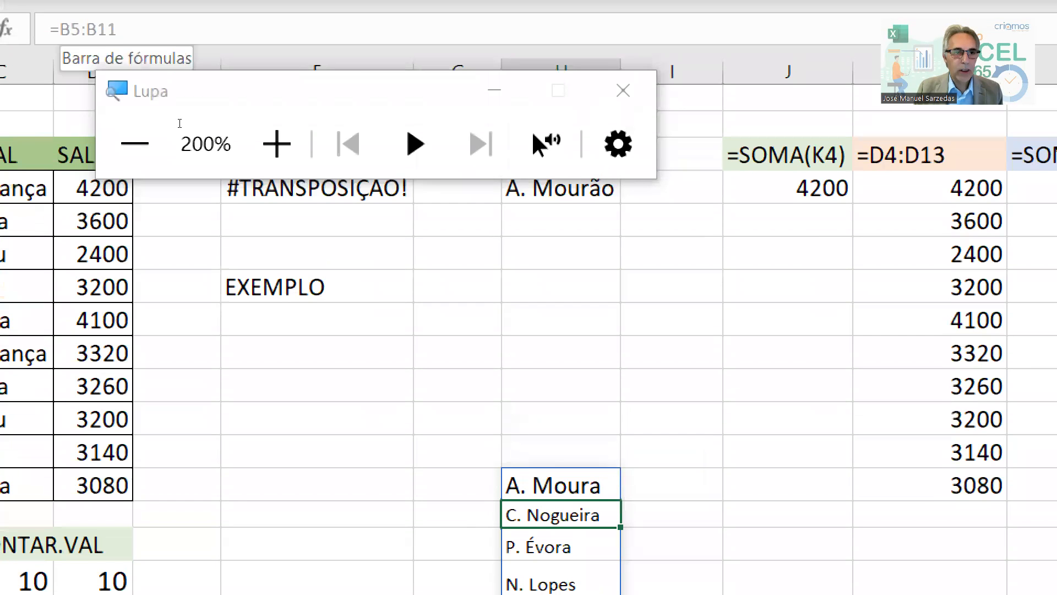
click(392, 161)
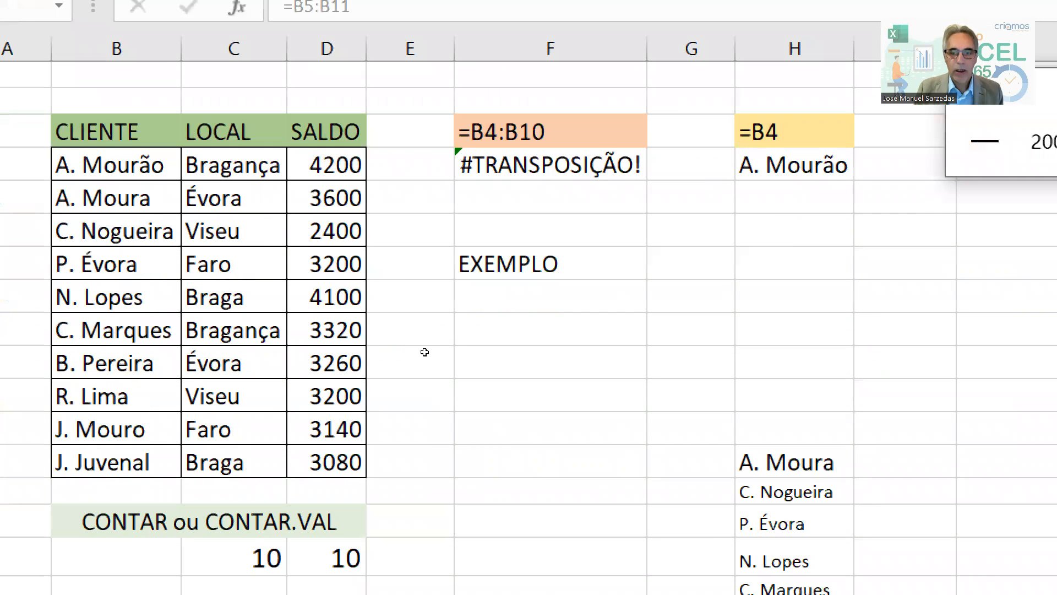
click(425, 352)
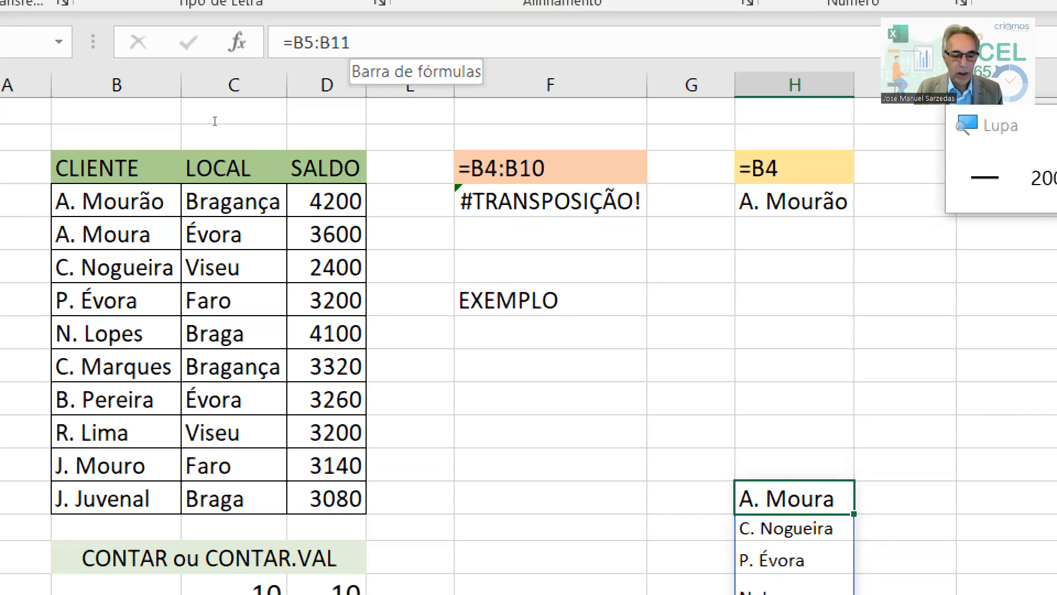
key(super+Escape)
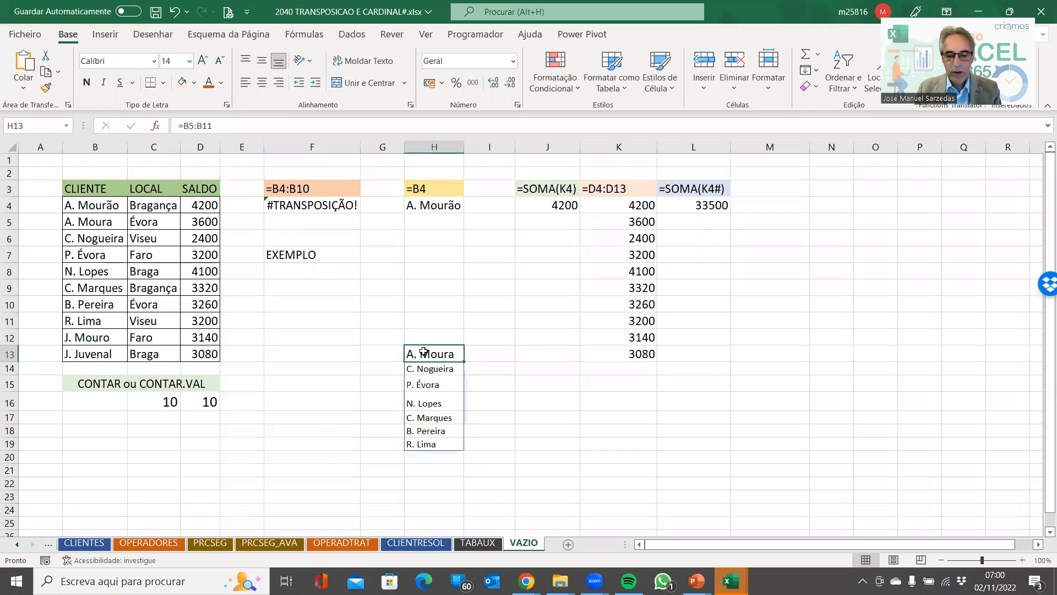
End the interrupted code execution and clear the formula from H13.
click(342, 386)
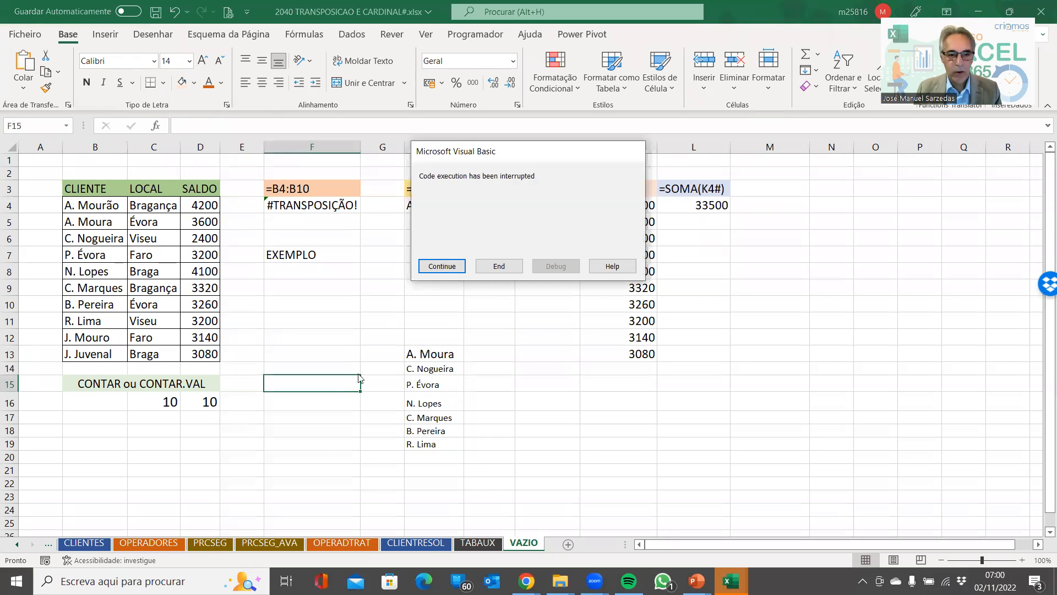
click(498, 266)
click(427, 353)
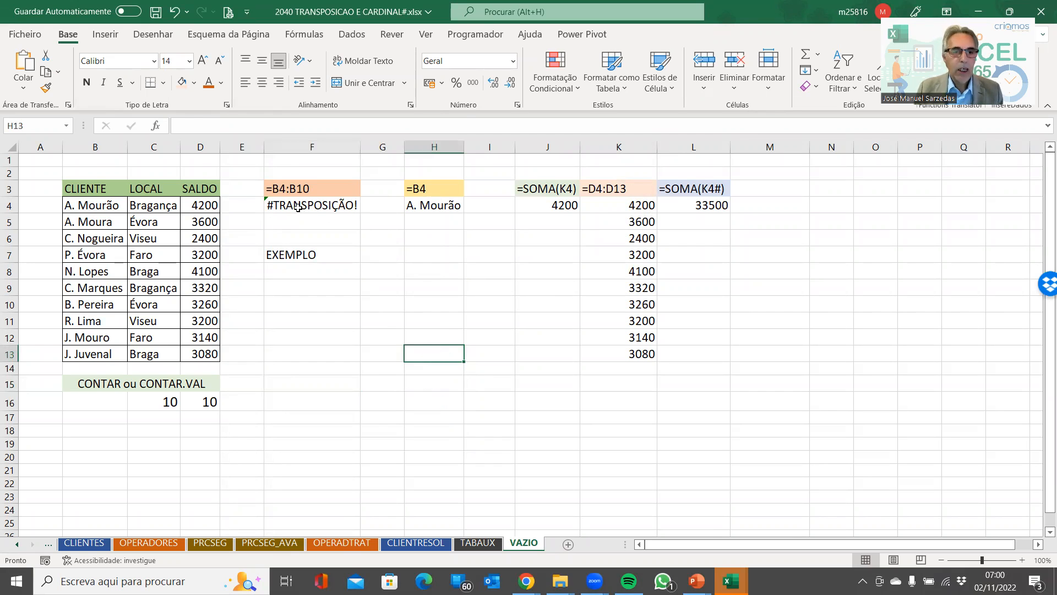
Delete the text EXEMPLO from F7 inside the spill range of F4 and check the formula in F4 and F6.
click(298, 207)
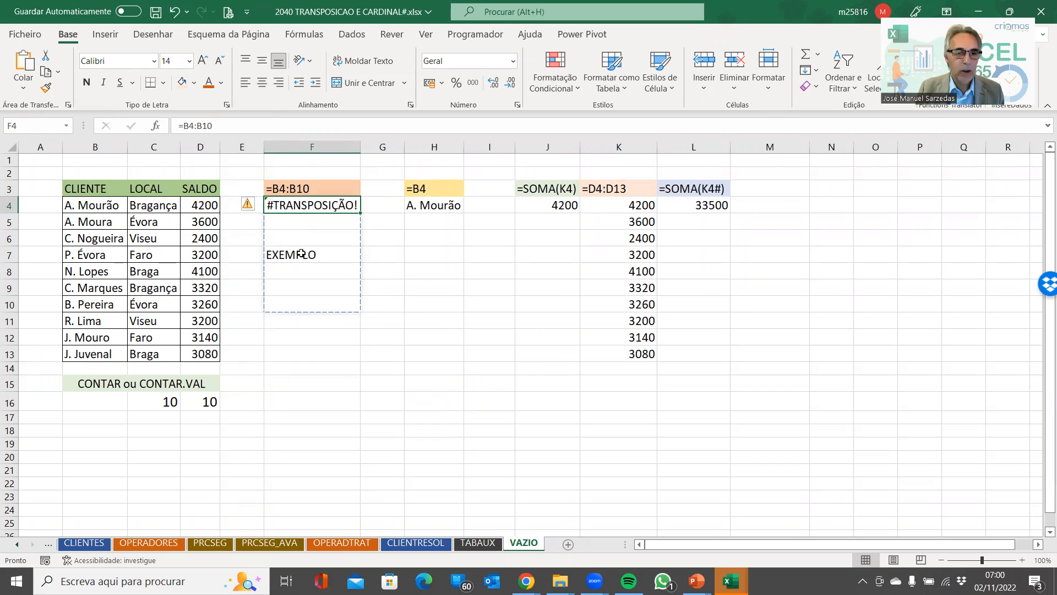
click(303, 255)
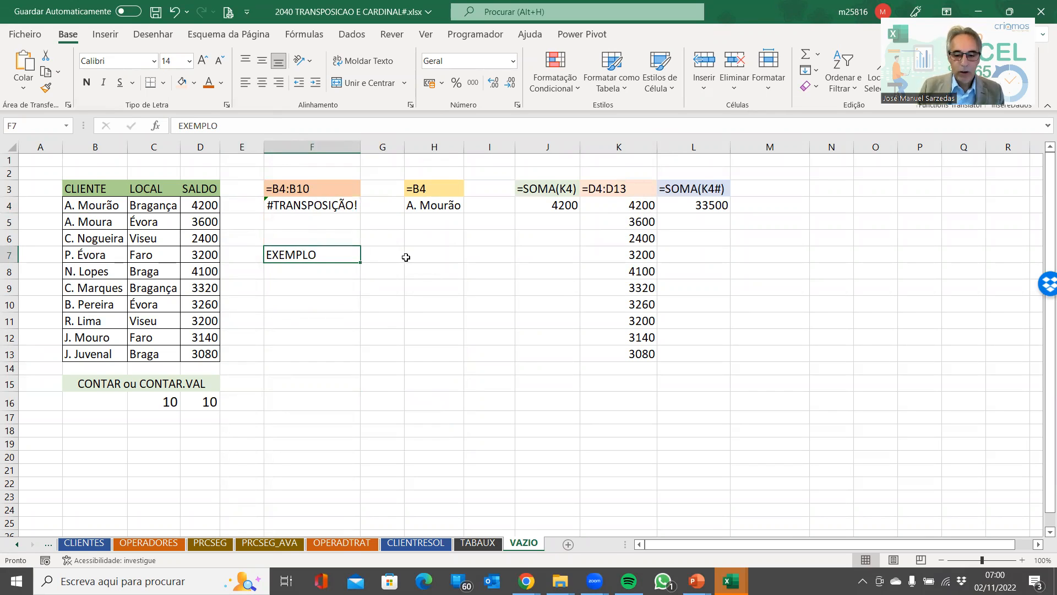
key(Delete)
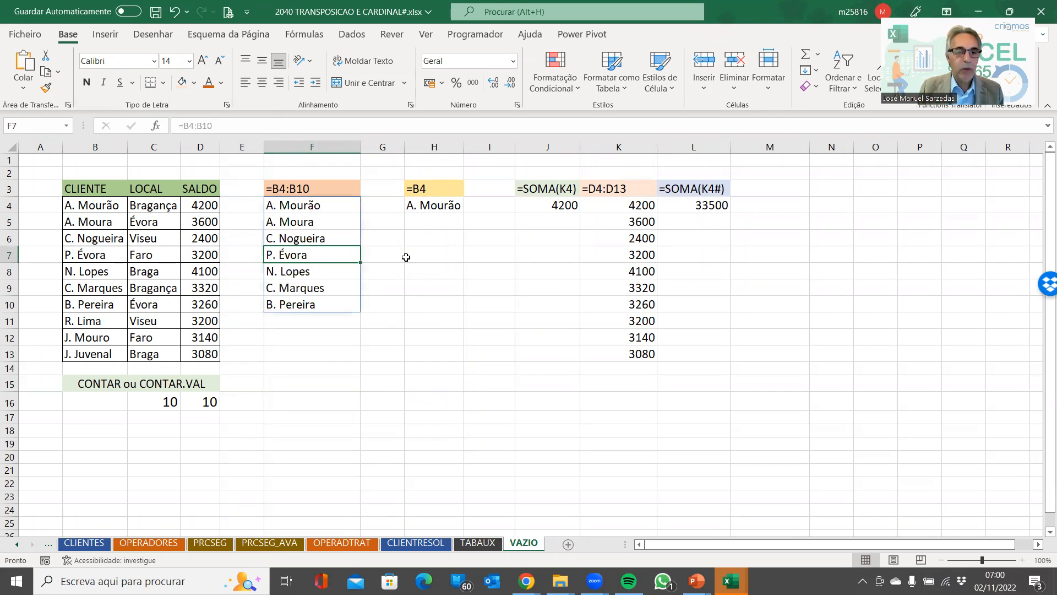
click(317, 201)
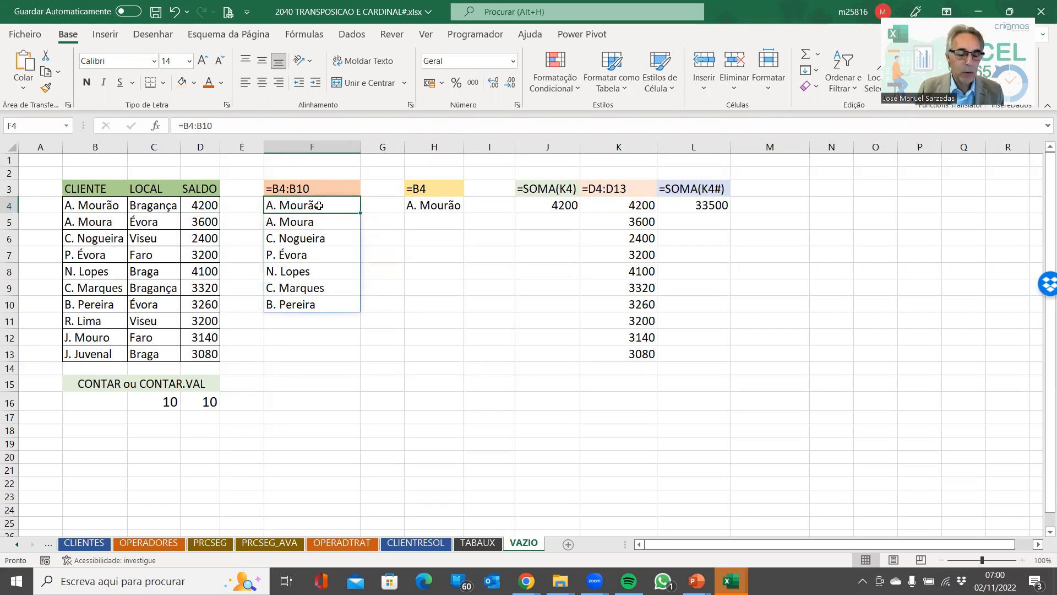
click(321, 240)
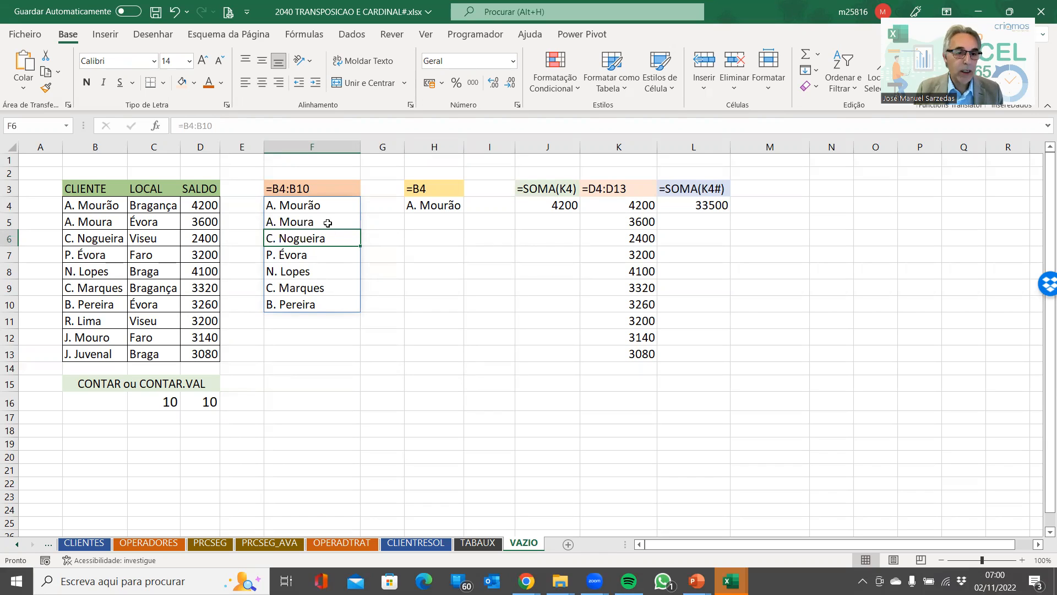
Enter aaa in F9 to block the spill range, check F4, and clear F9 again.
click(300, 291)
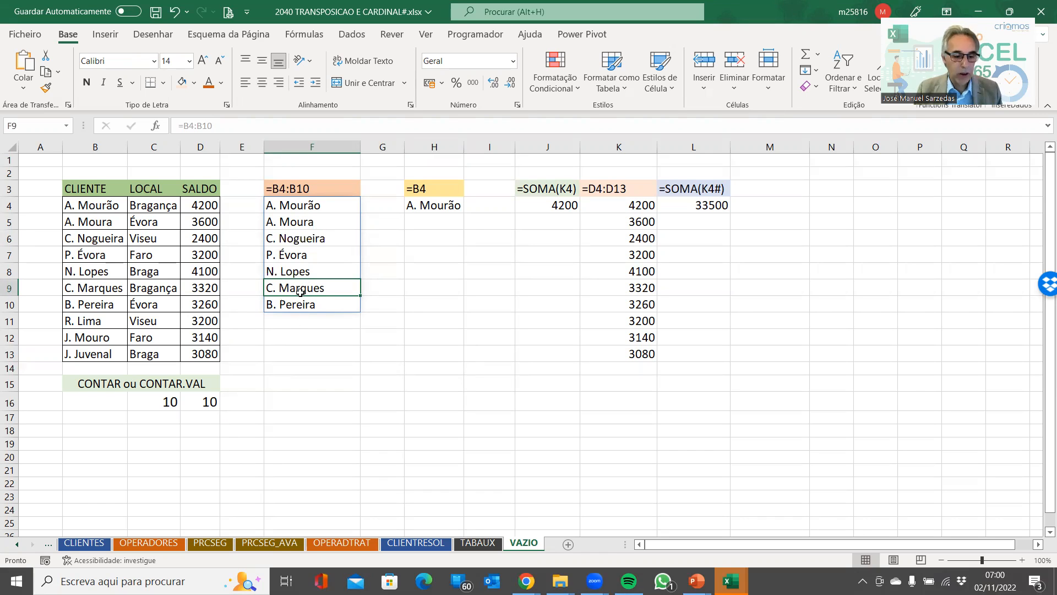
text(aaa)
key(Return)
click(322, 202)
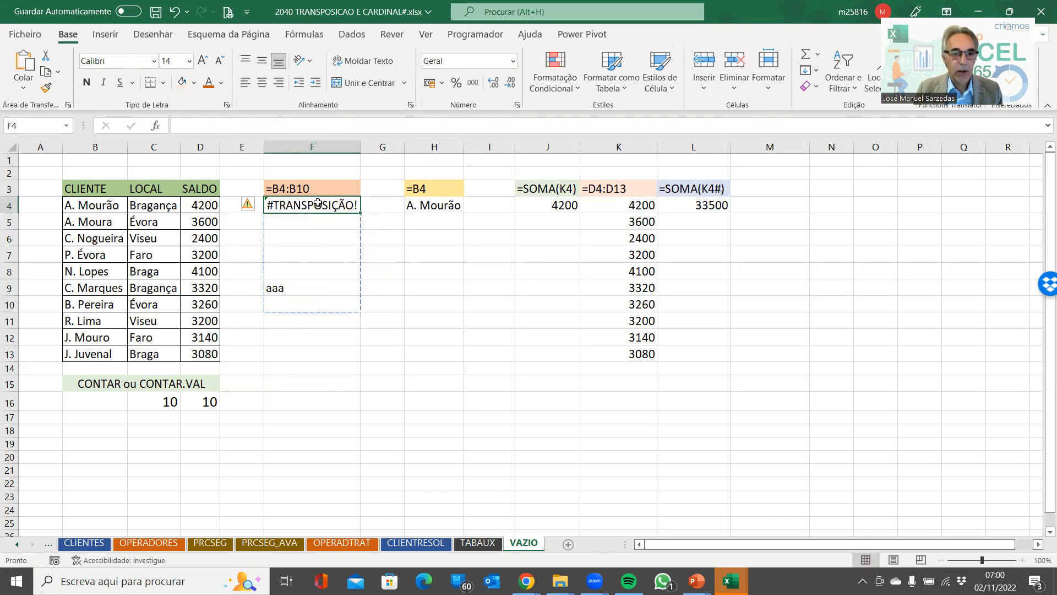
click(288, 288)
key(Delete)
Enter AAAAAAAAAAAA in F11 just below the spill range and delete it again.
click(306, 323)
text(AAAAAAAAAAAA)
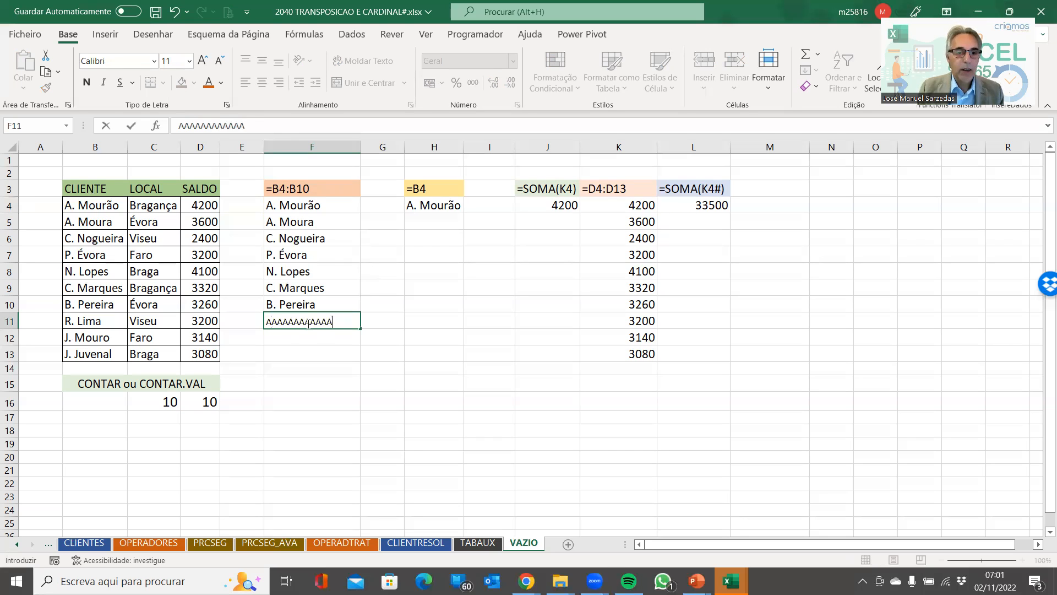
key(ctrl+Return)
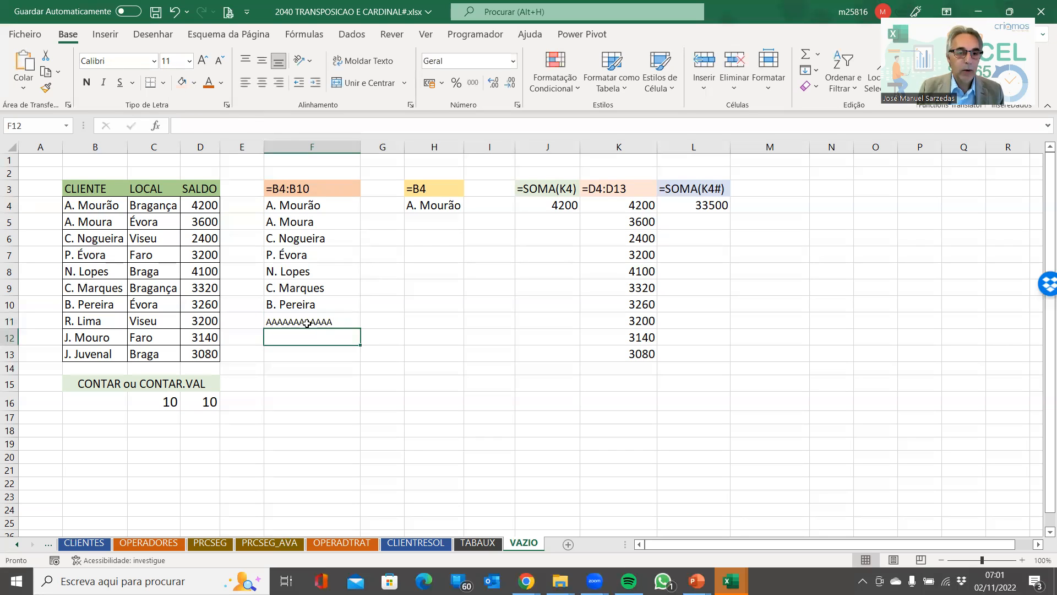
key(Delete)
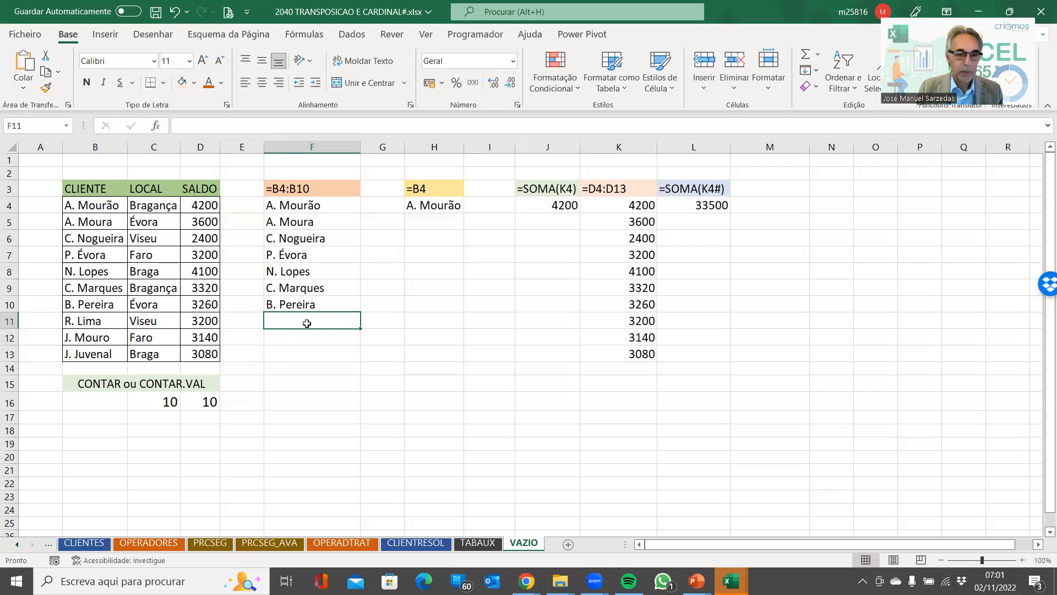
Compare the range formula in F4 and its spill boundary with the formulas in H4 and K4.
click(305, 209)
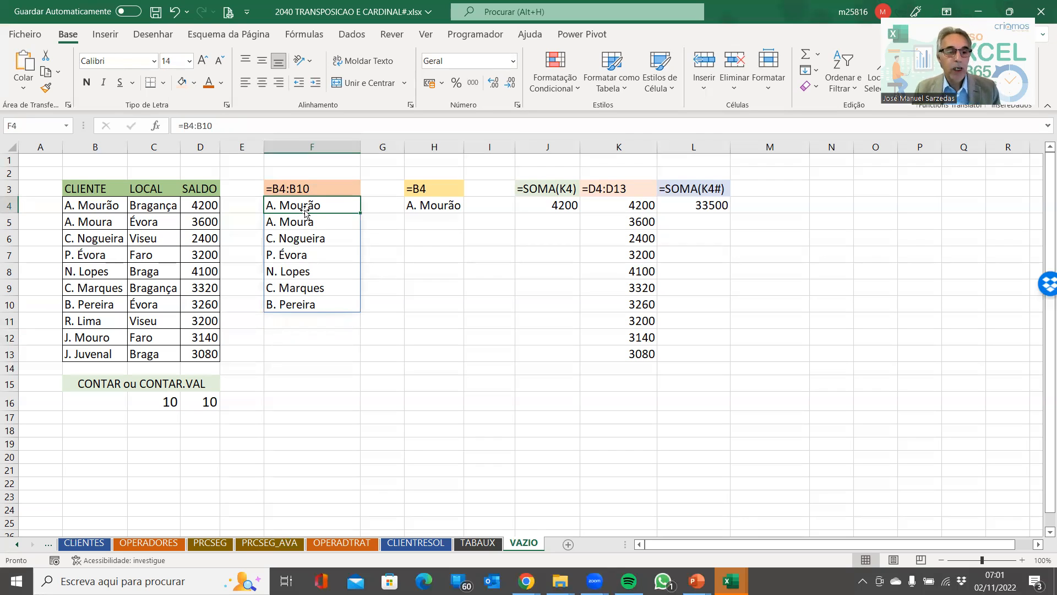
click(303, 320)
click(302, 304)
click(317, 200)
click(416, 199)
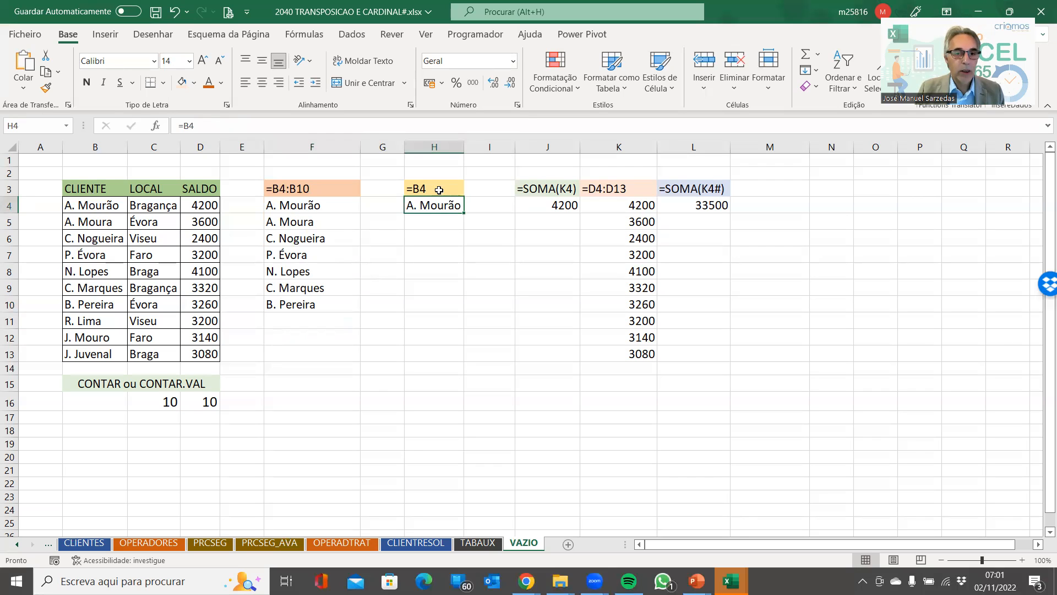
click(330, 204)
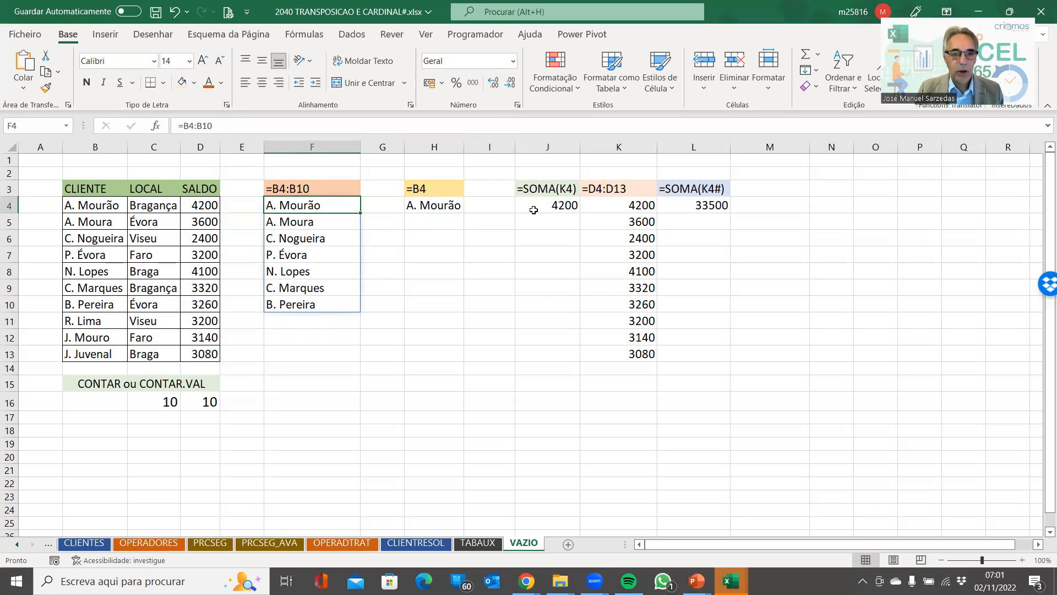
click(592, 205)
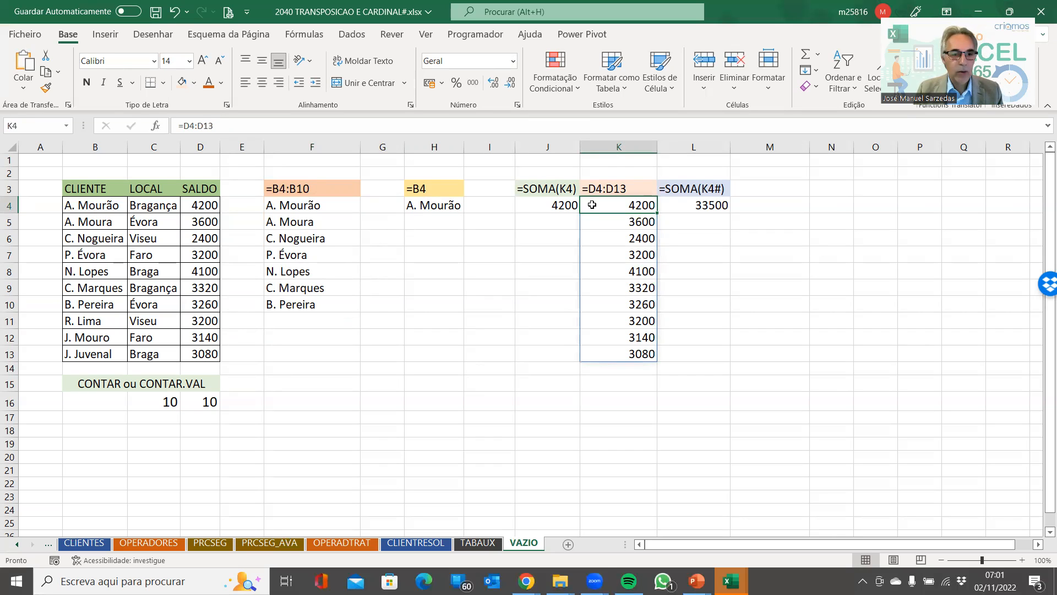
Compare the range formula in K4 and its spill range down to K13 with the single-cell sum formula in J4.
key(F2)
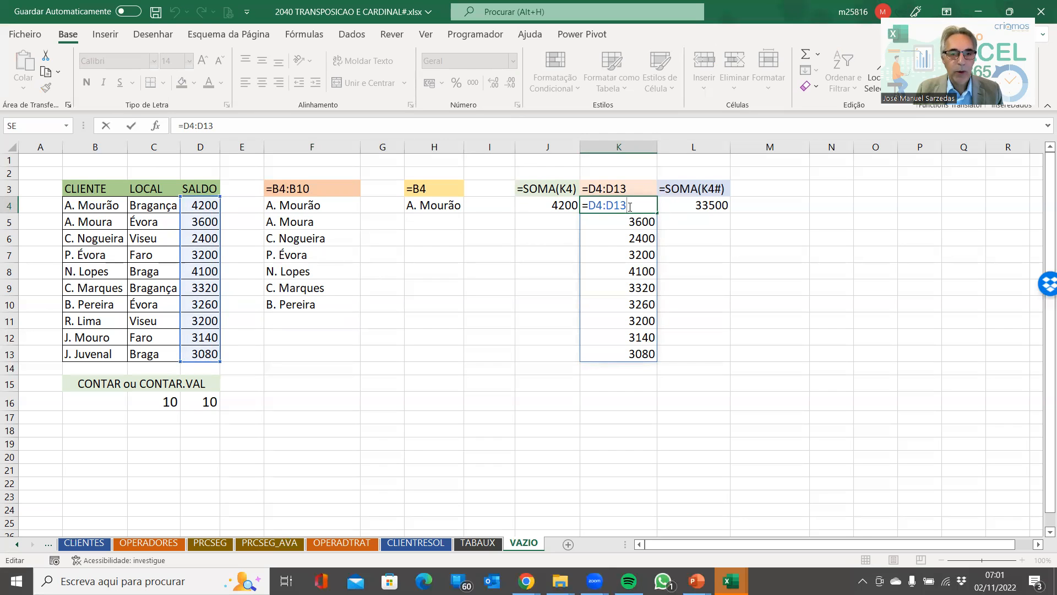
key(Escape)
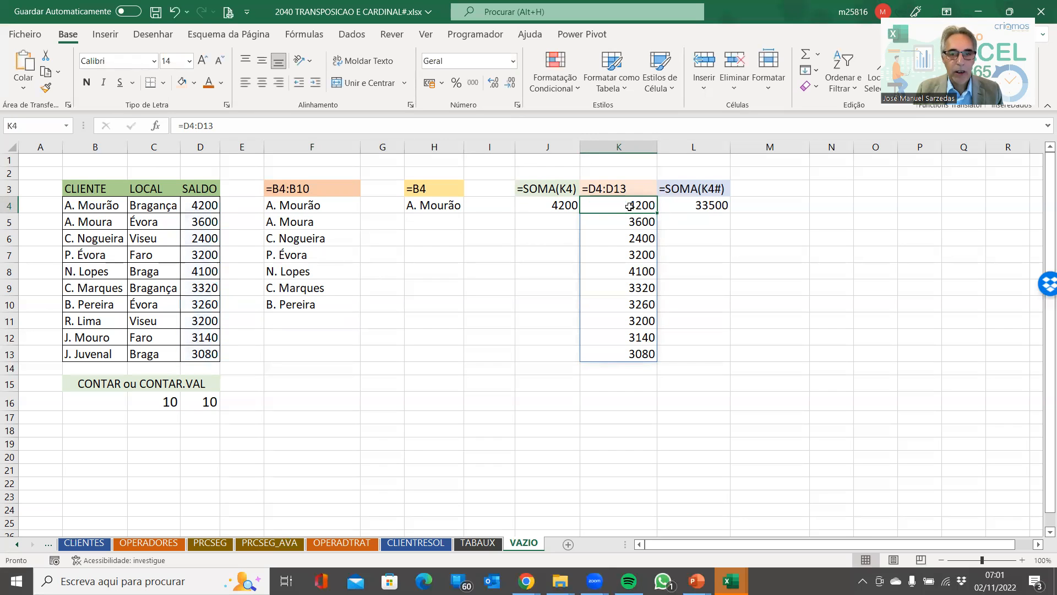
drag(623, 205, 625, 355)
click(552, 208)
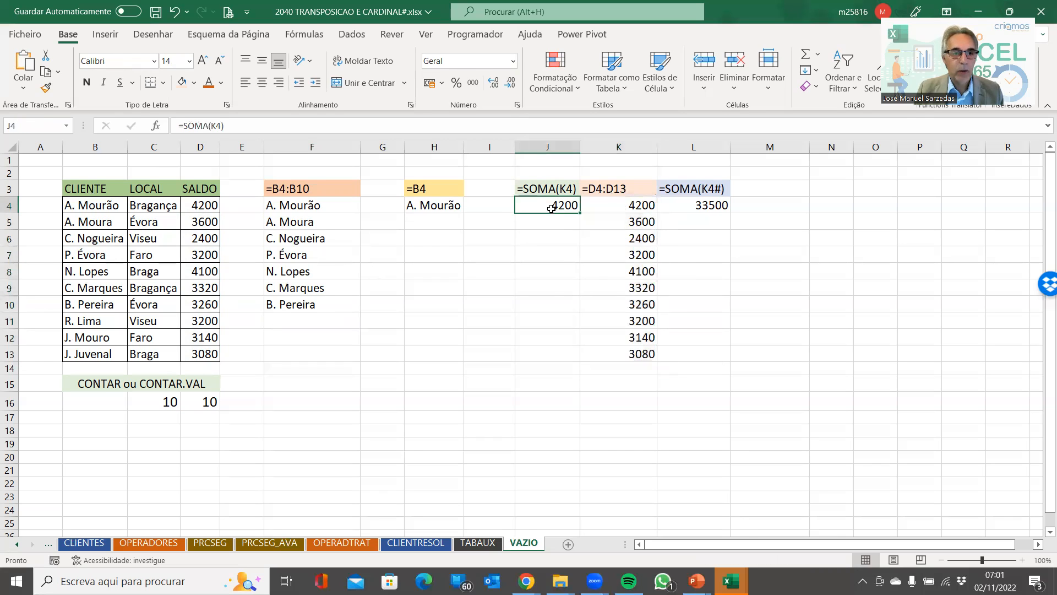
double_click(551, 208)
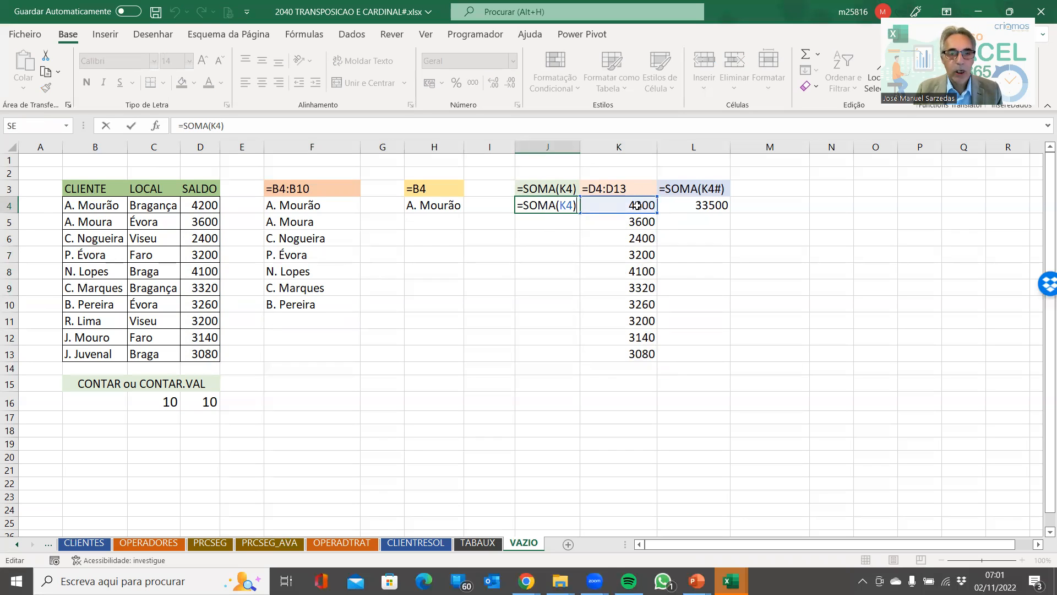
click(620, 206)
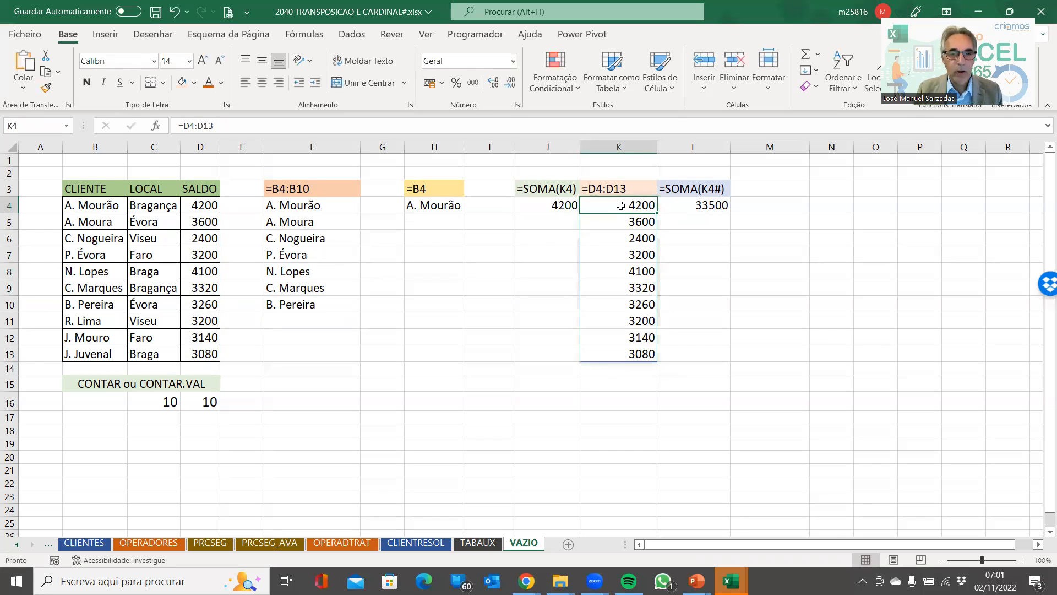
Examine the spilled-range sum formula in L4, including its function arguments and the cells that K4# refers to.
click(676, 204)
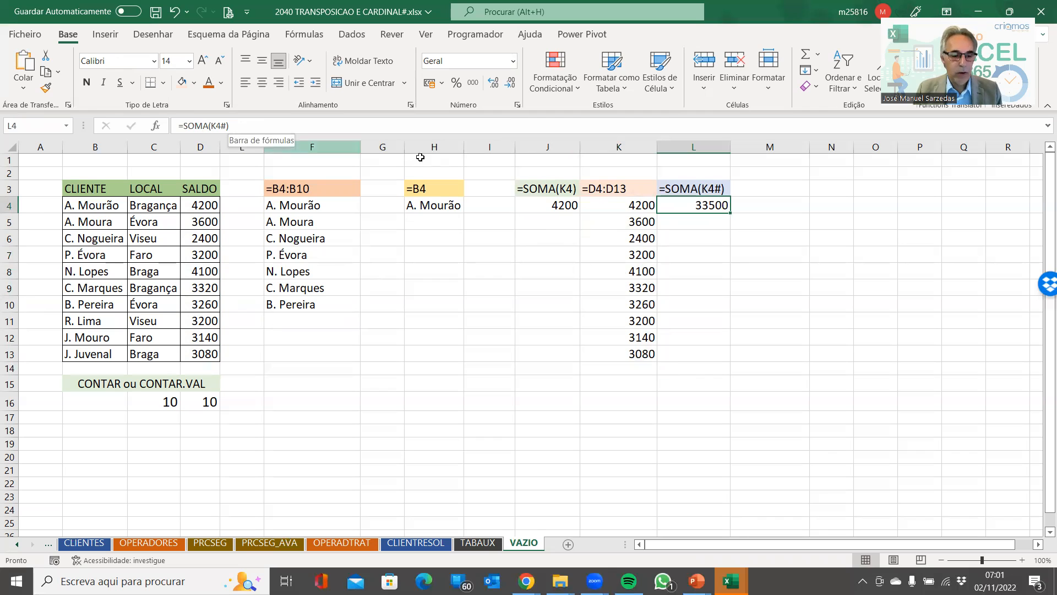
scroll(785, 226, up, 3)
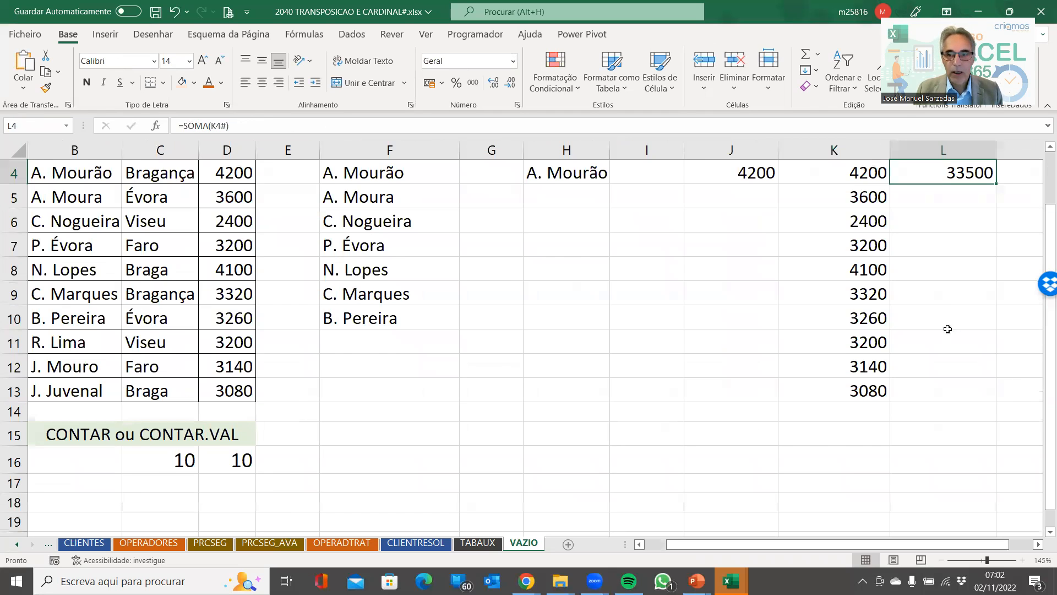
scroll(947, 330, up, 1)
click(153, 127)
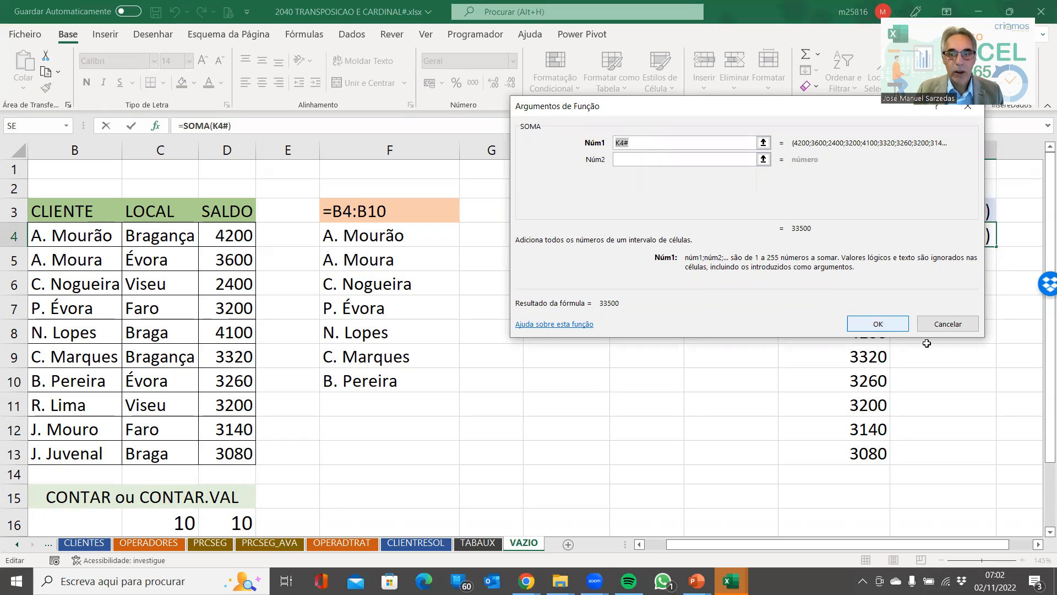
click(945, 325)
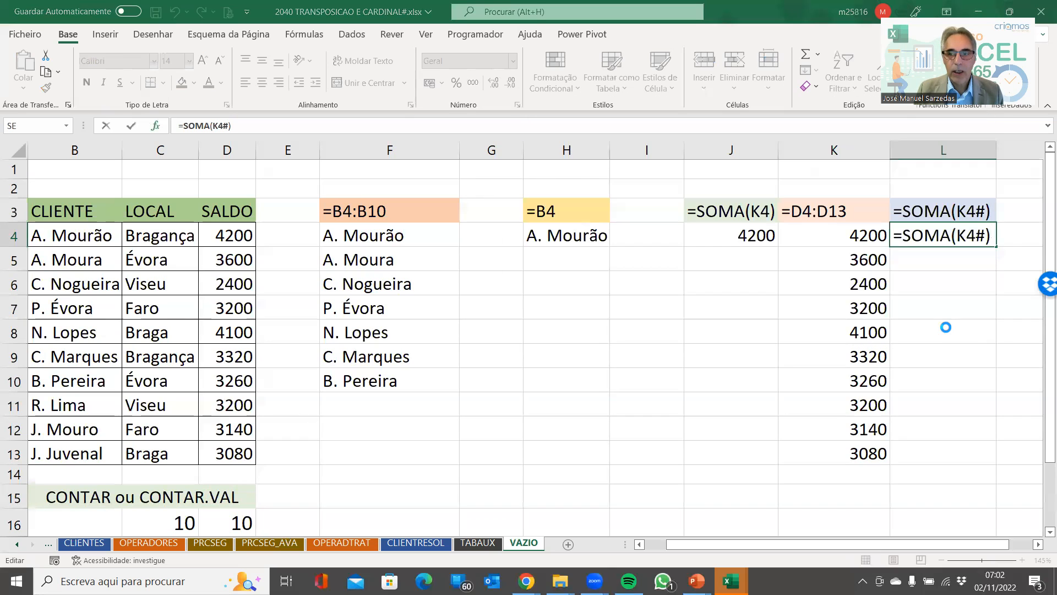
double_click(950, 238)
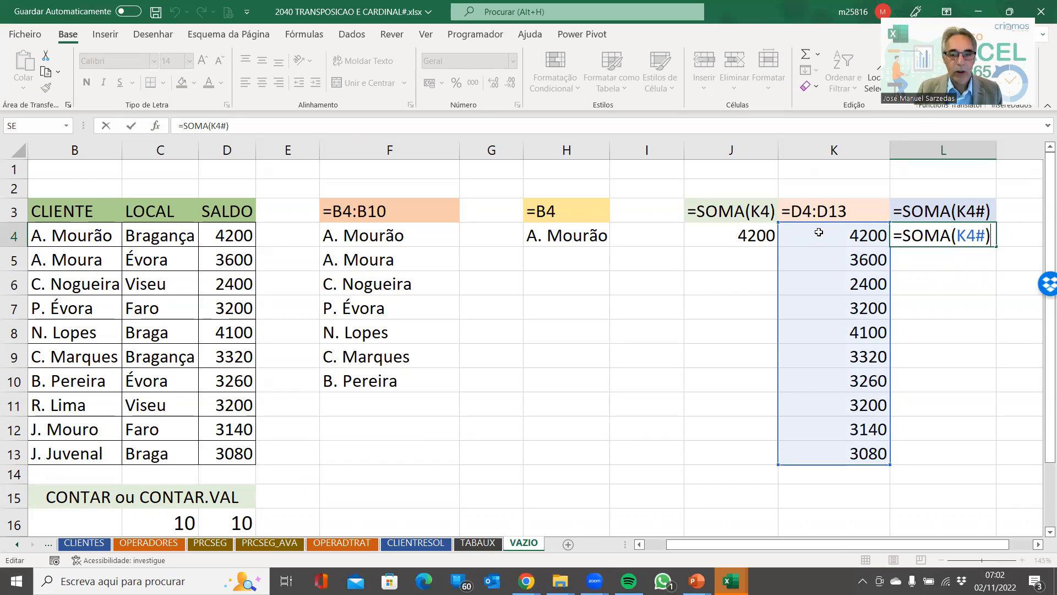
key(ctrl+Return)
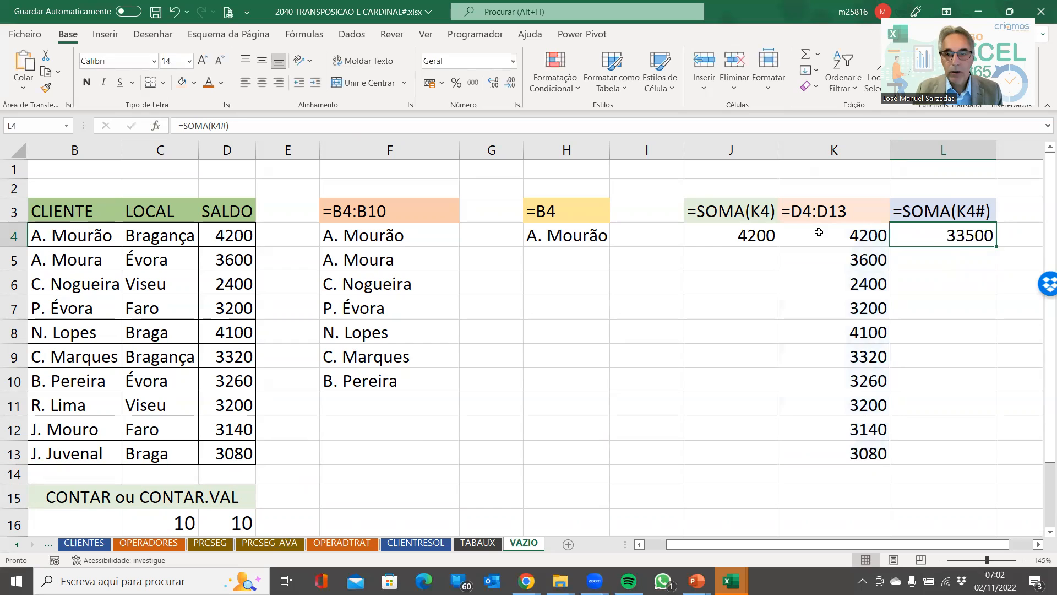
Check the sum of the spilled range K4:K13 and compare the formulas shown for K5 and K4.
drag(873, 242, 844, 455)
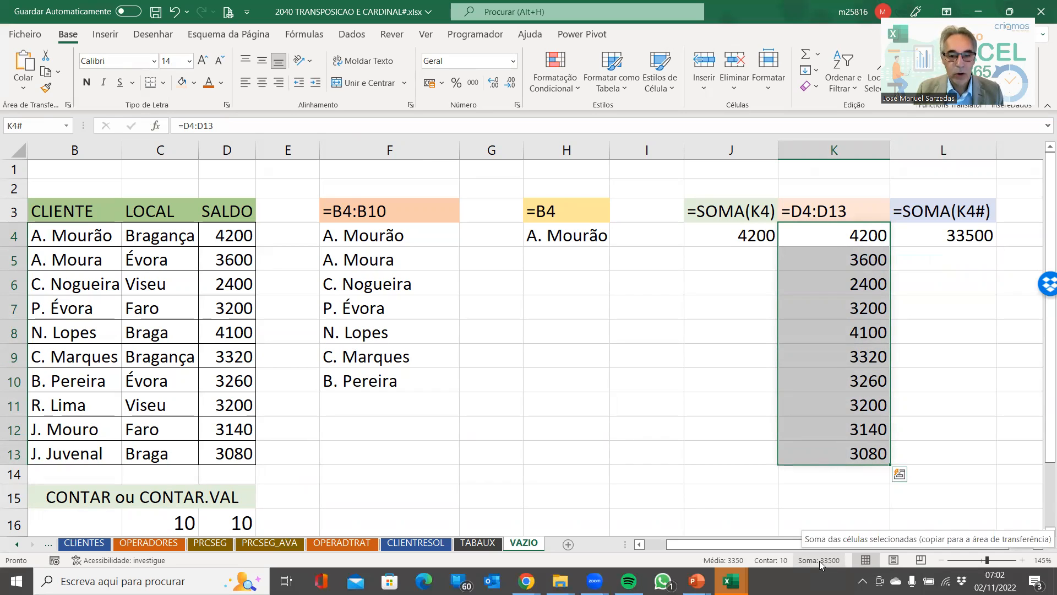
click(855, 273)
click(853, 262)
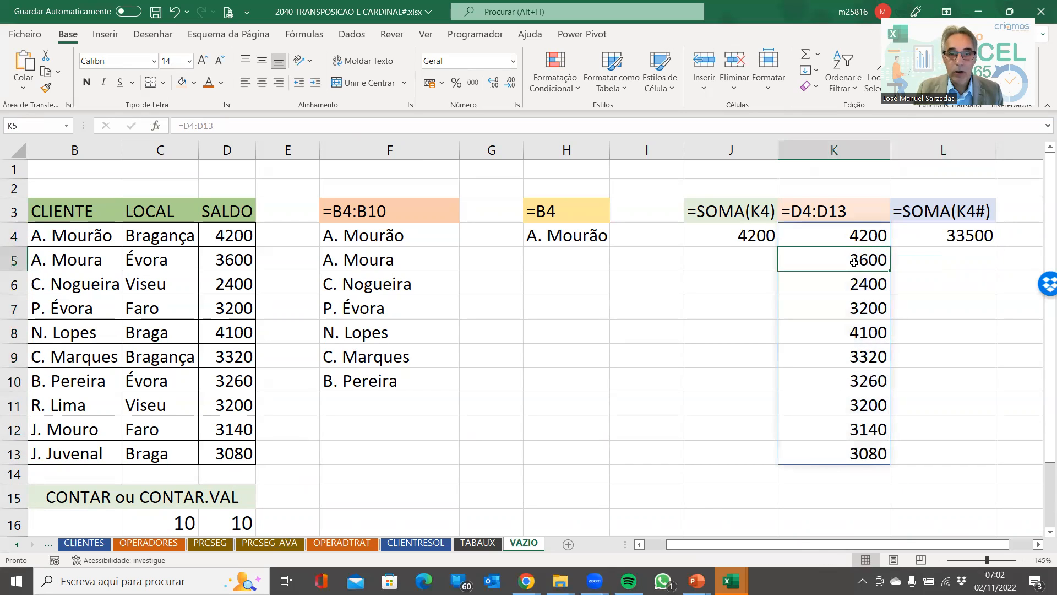
click(851, 238)
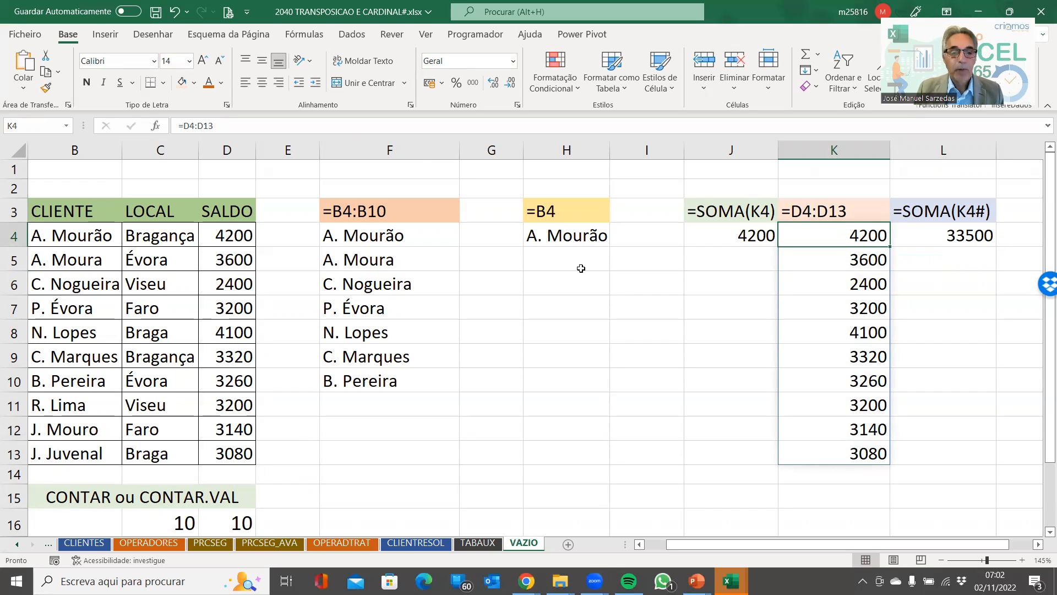
Examine the CONTAR.VAL formula in C16 and the CONTAR formula in D16 with its referenced range.
scroll(558, 273, down, 2)
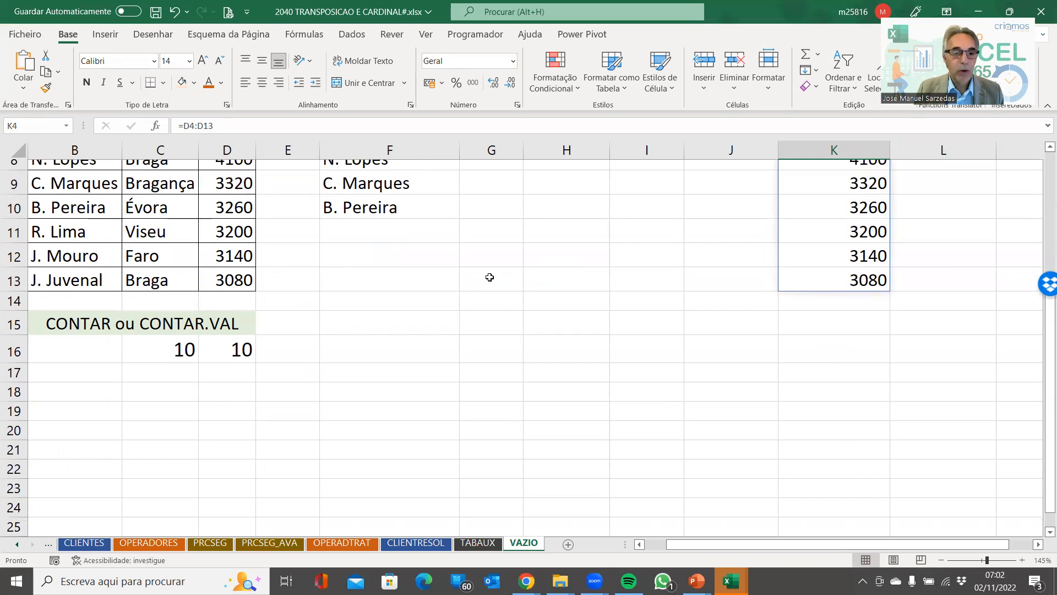
click(161, 350)
scroll(394, 283, up, 1)
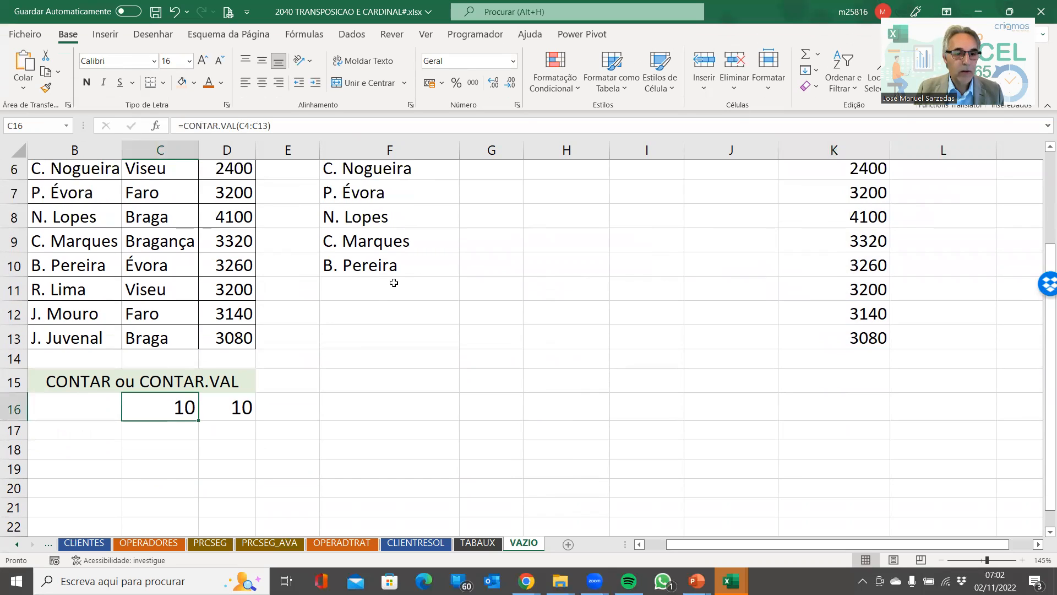
click(221, 409)
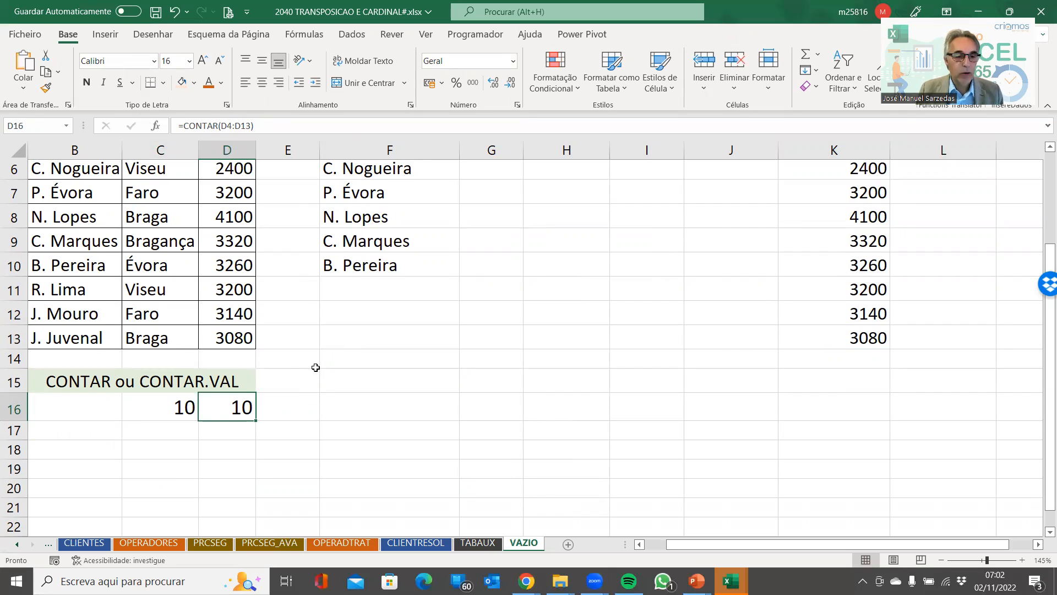
scroll(315, 367, up, 1)
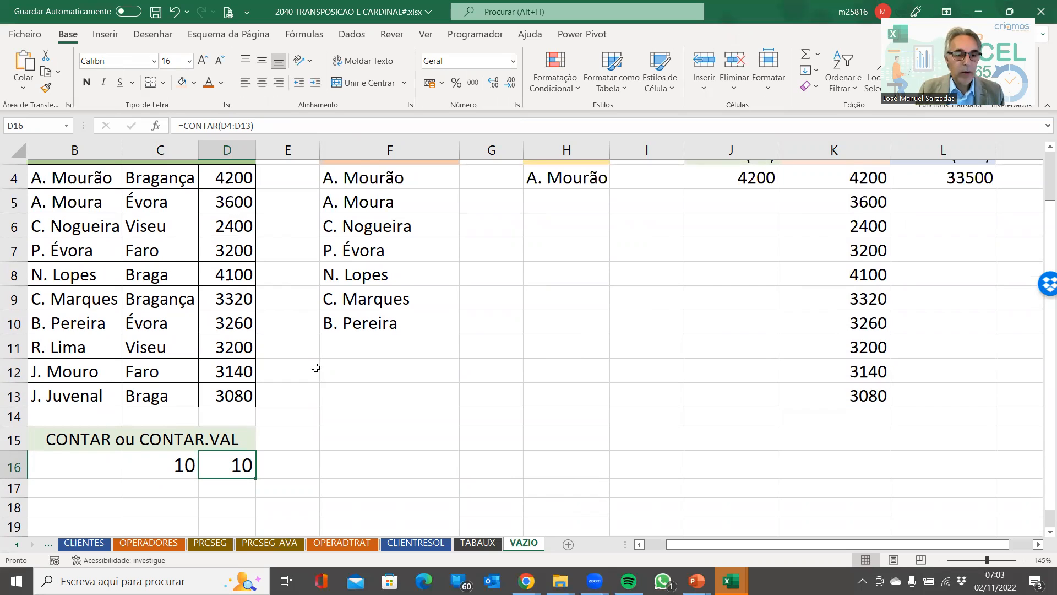
scroll(315, 367, down, 1)
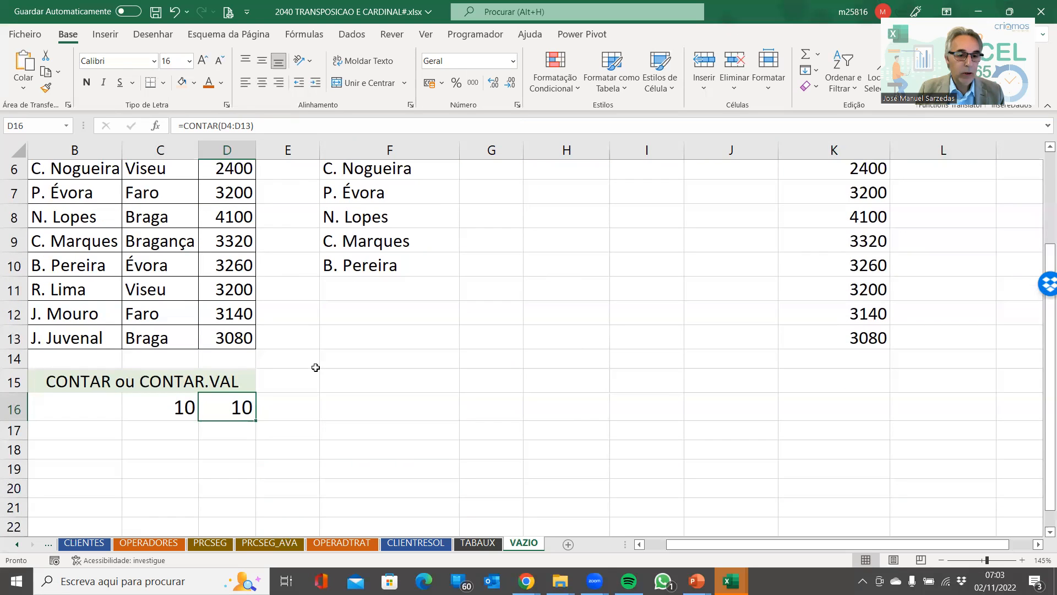
double_click(231, 405)
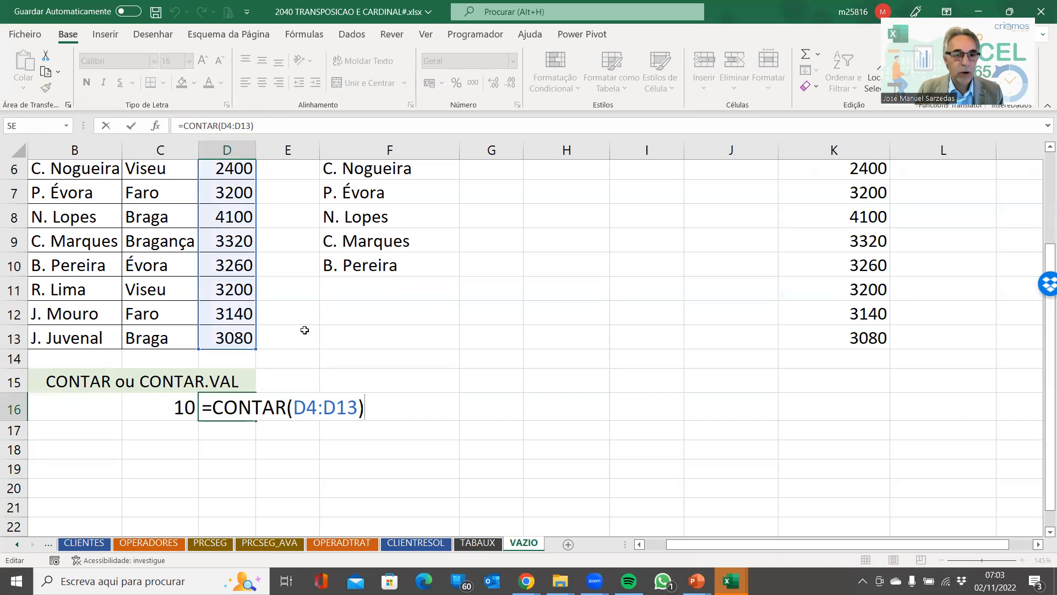
scroll(304, 326, up, 2)
scroll(305, 326, down, 3)
key(Escape)
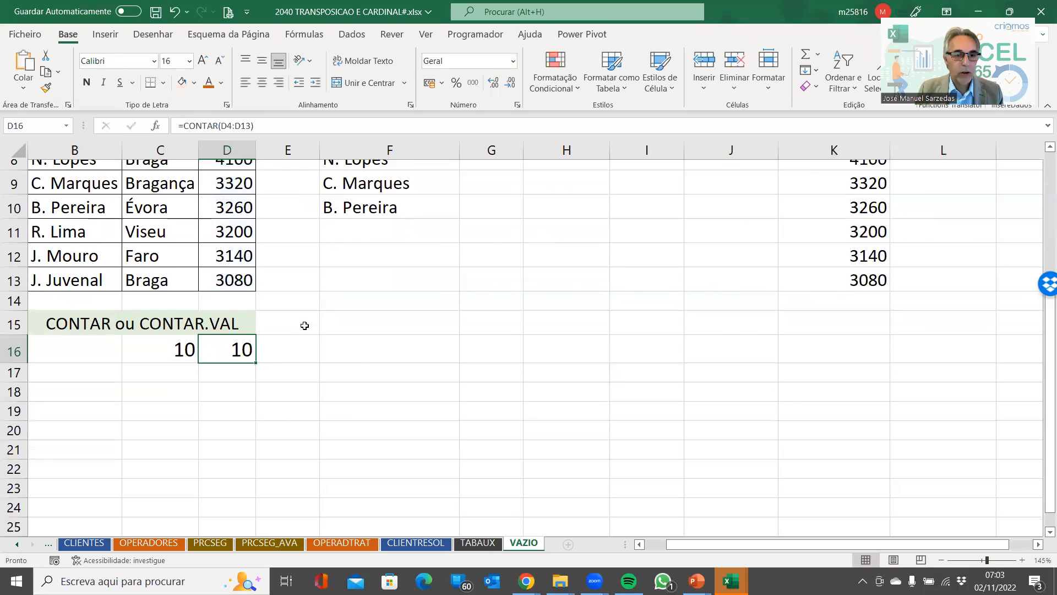
Enter aaa in D12, check the CONTAR formula in D16, and undo the entry.
click(225, 261)
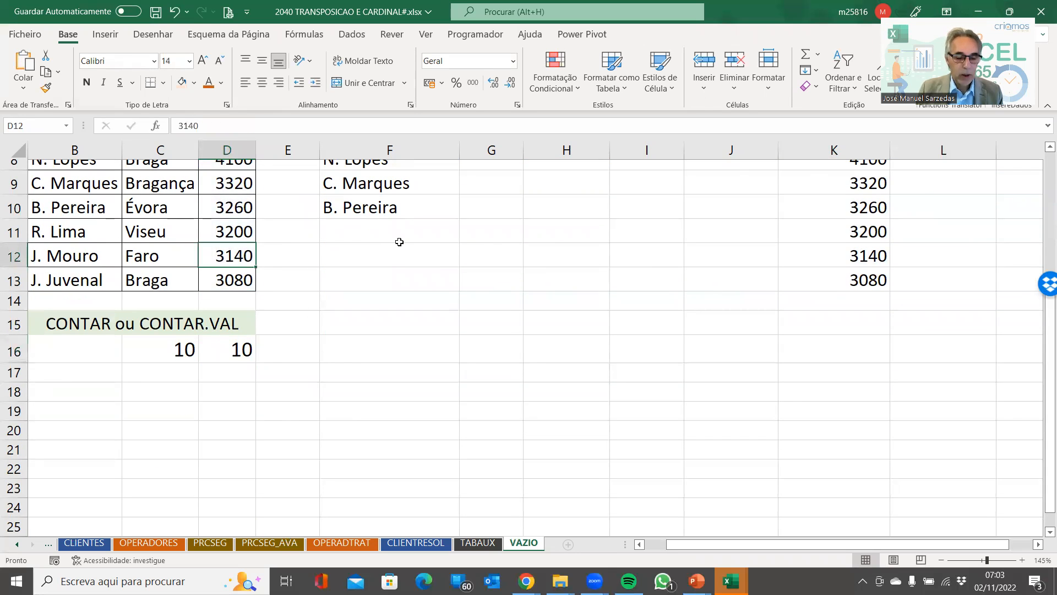
text(aaa)
key(Return)
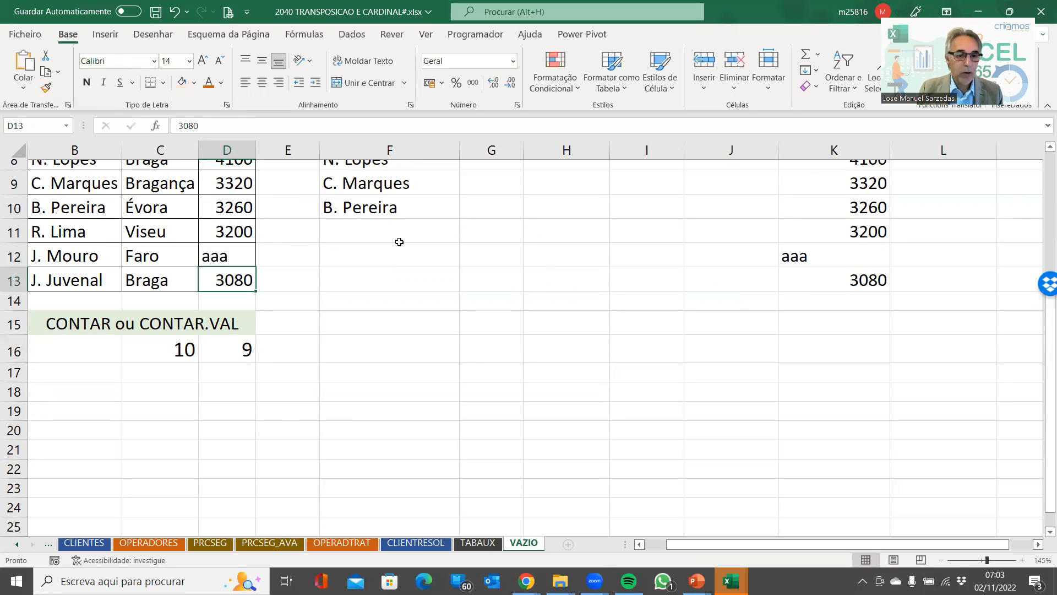
click(232, 351)
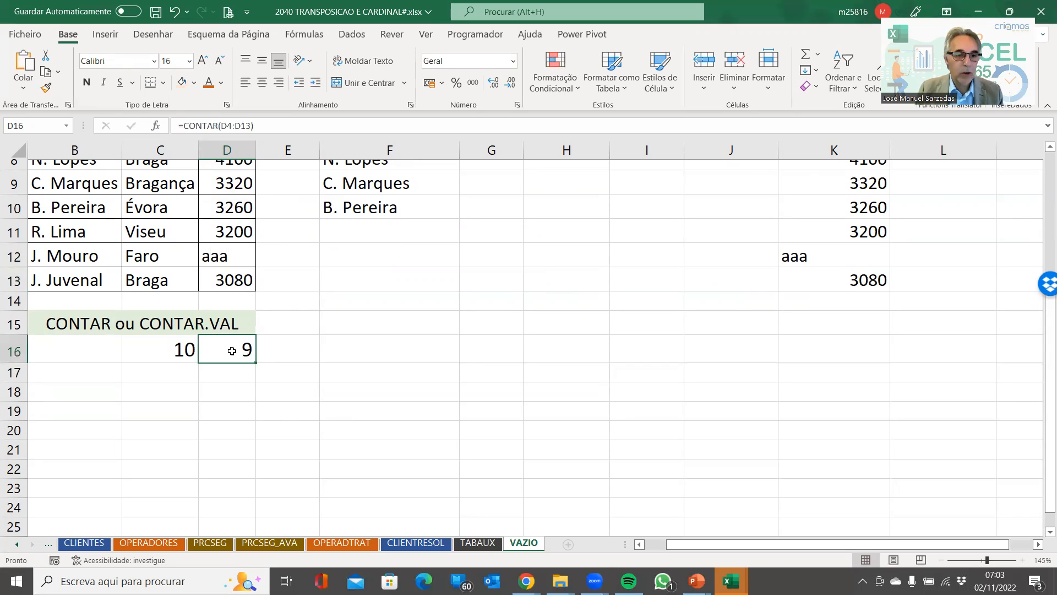
click(172, 8)
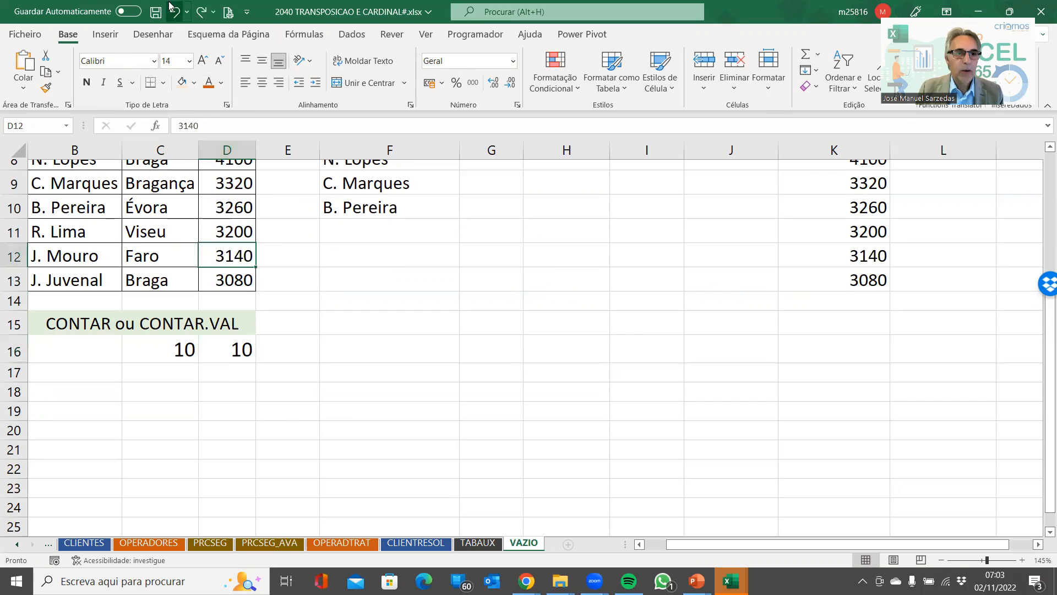
Inspect the CONTAR.VAL formula in C16 and the LOCAL cells it references.
click(168, 342)
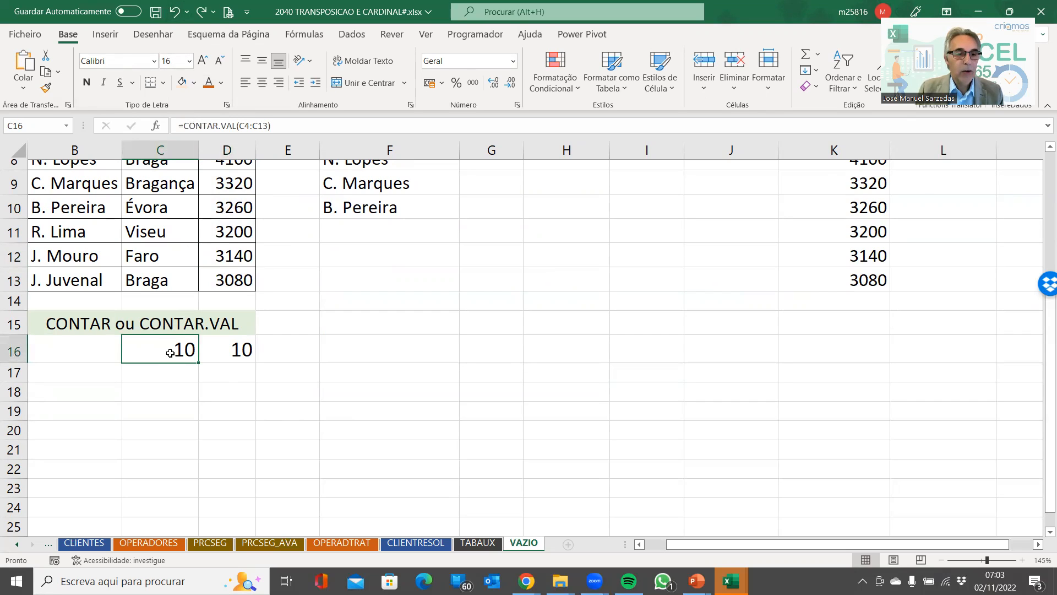
double_click(166, 348)
scroll(169, 285, up, 3)
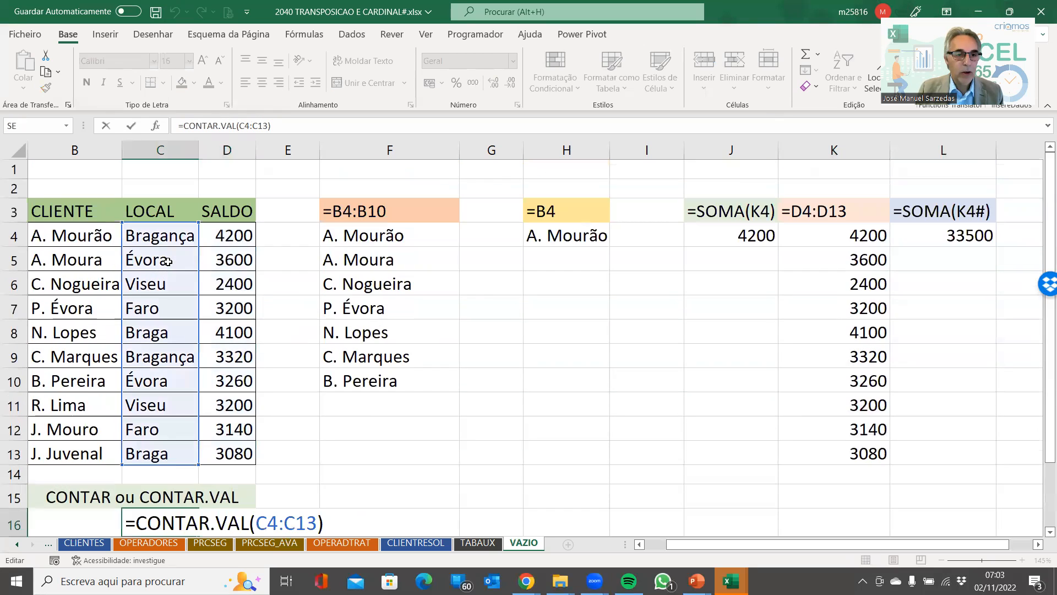
scroll(168, 261, down, 1)
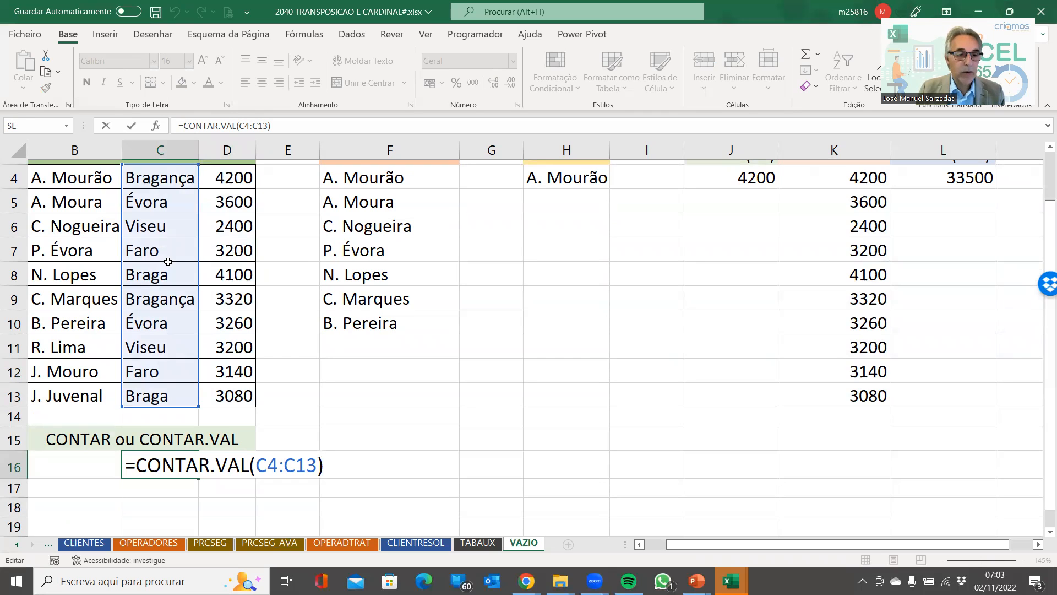
scroll(168, 262, up, 1)
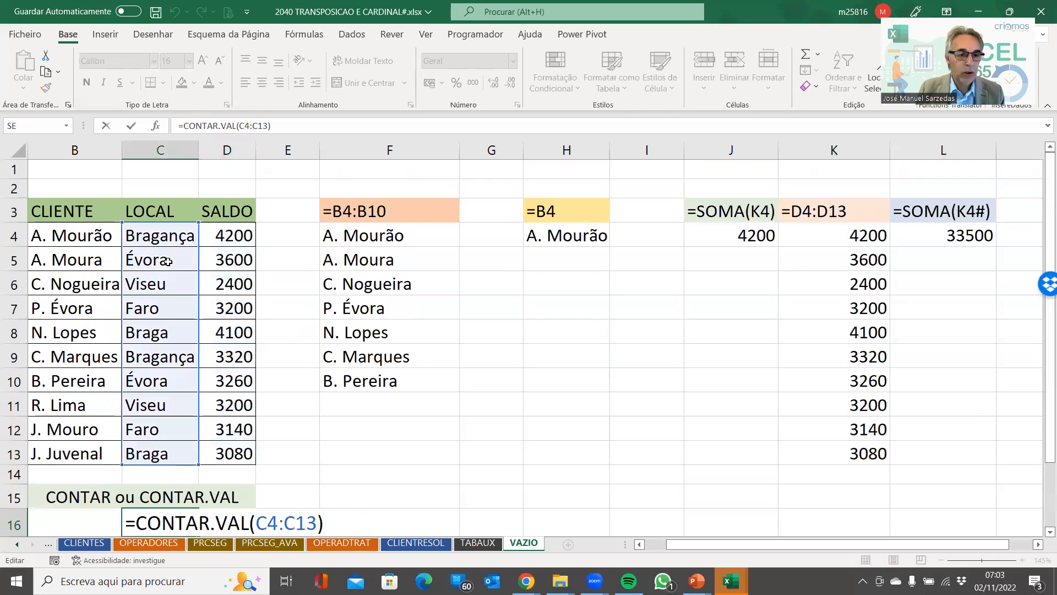
scroll(167, 261, down, 1)
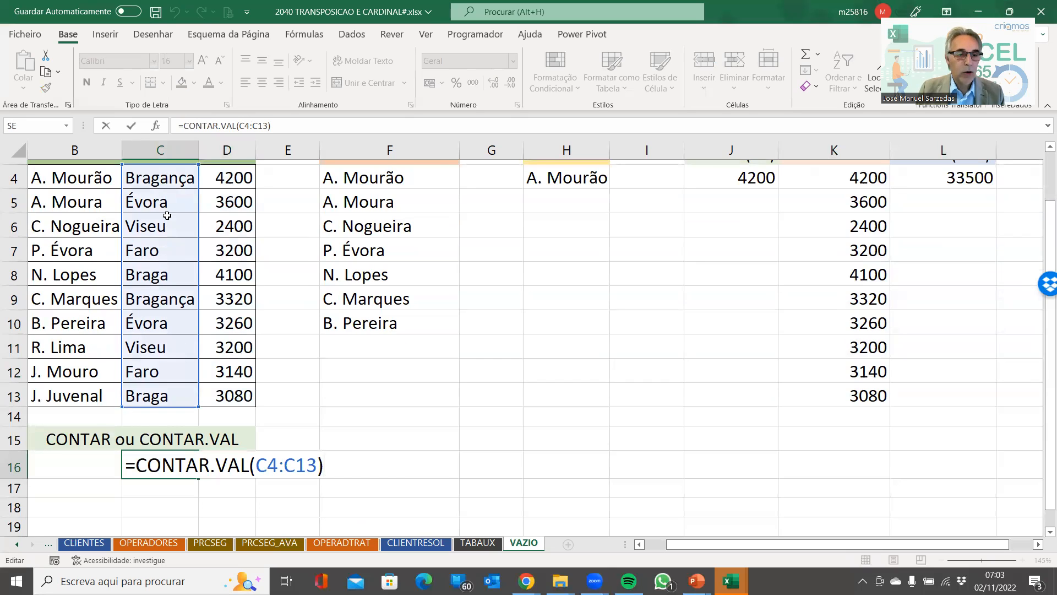
Clear Viseu from C11 to test the CONTAR.VAL count, and undo the deletion.
click(156, 342)
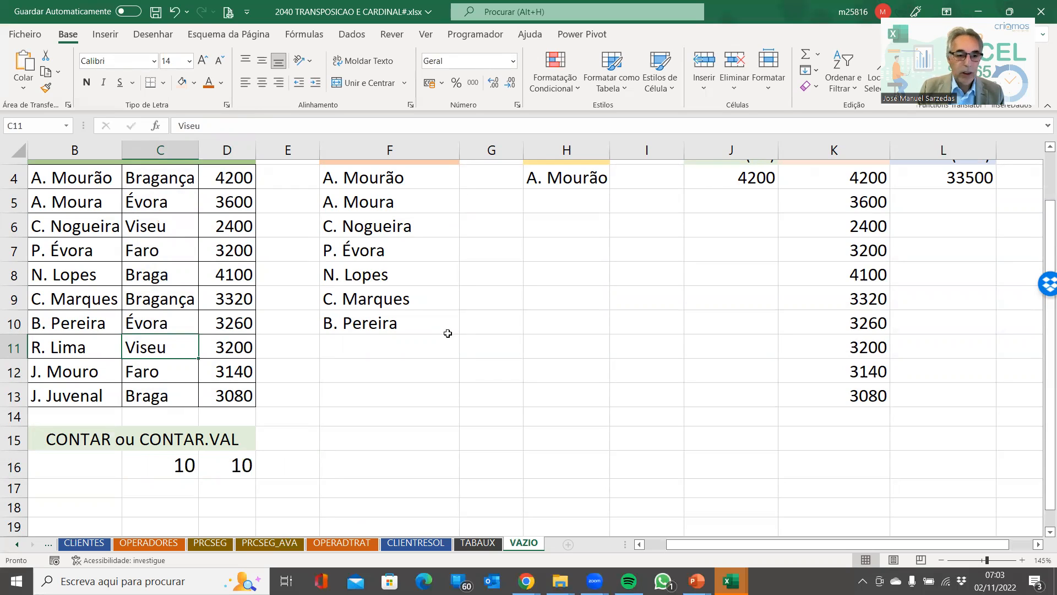
key(Delete)
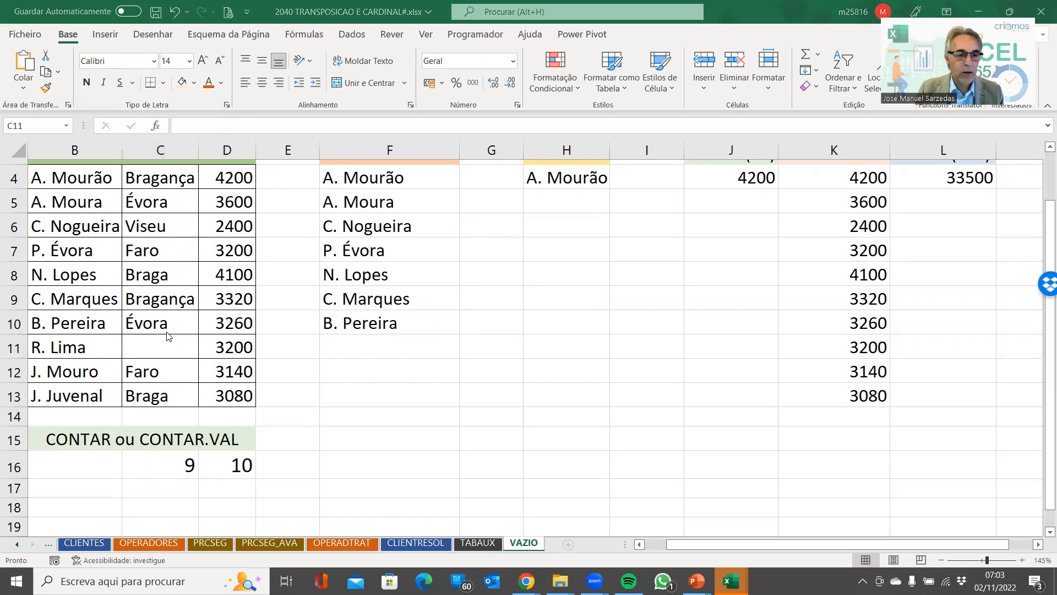
click(174, 12)
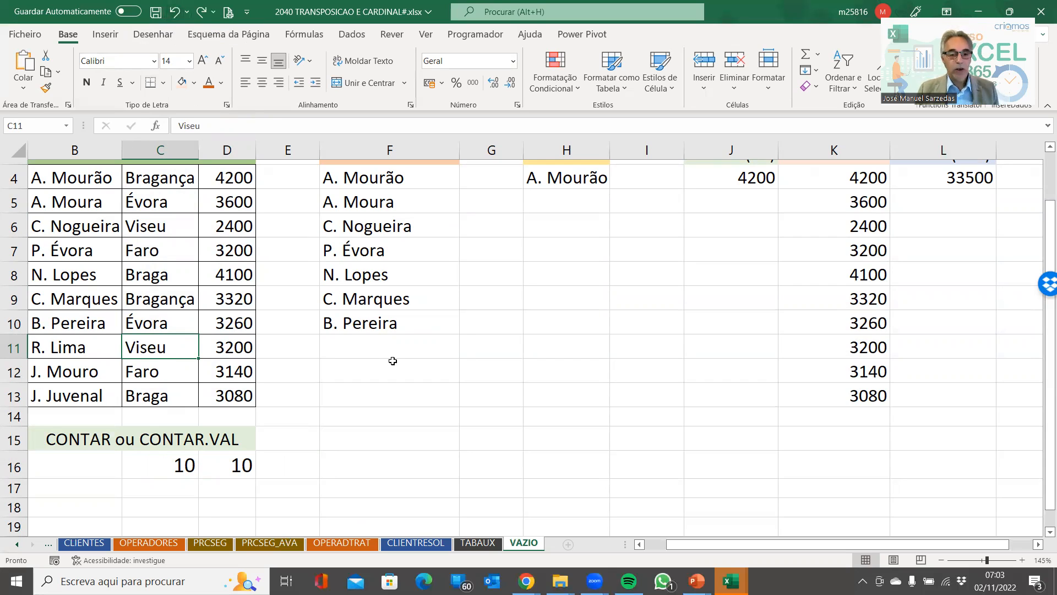
Switch to the CLIENTES worksheet.
scroll(441, 348, up, 1)
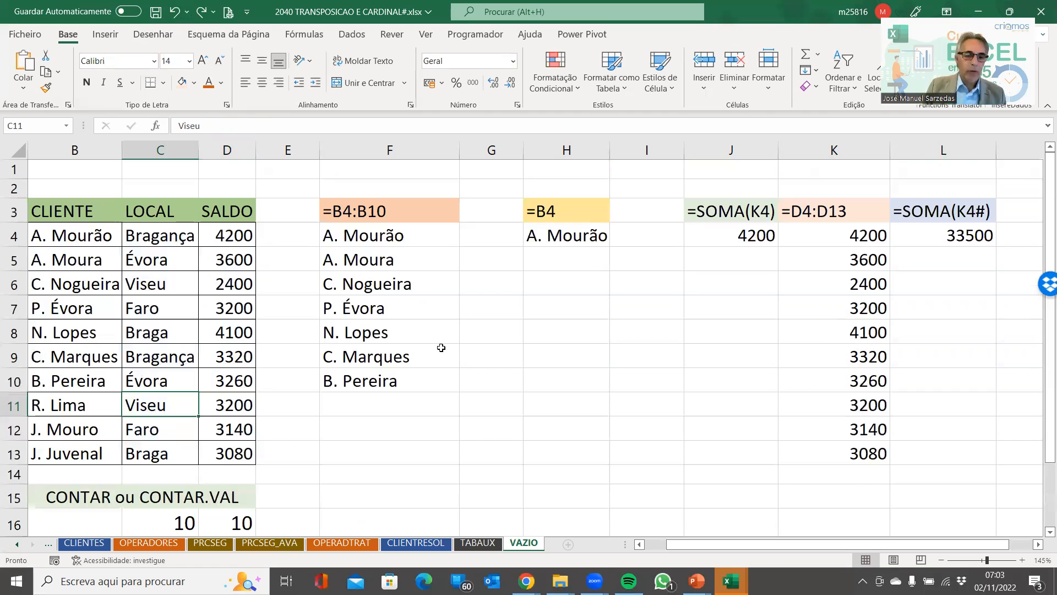
click(87, 543)
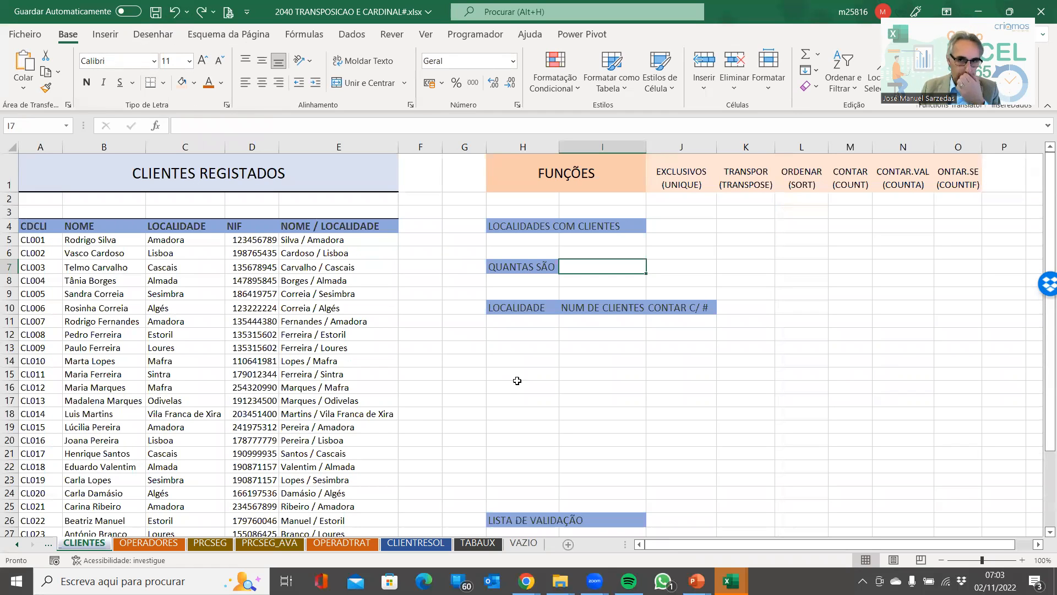
Review the function names listed in J1:O1, from EXCLUSIVOS through CONTAR.SE.
click(515, 237)
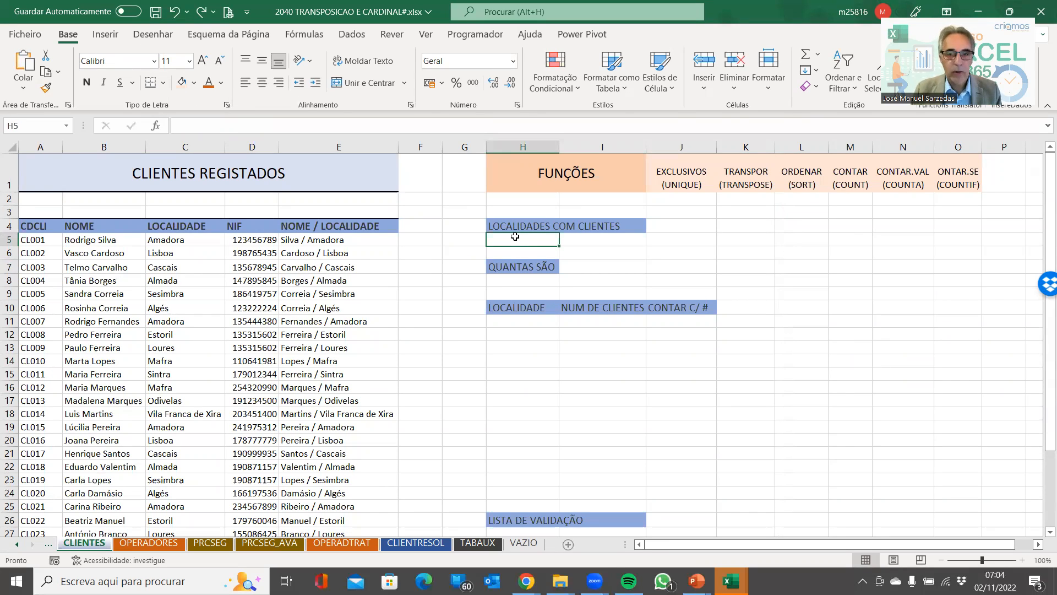
click(669, 178)
click(759, 179)
click(787, 178)
click(851, 177)
click(903, 178)
click(955, 175)
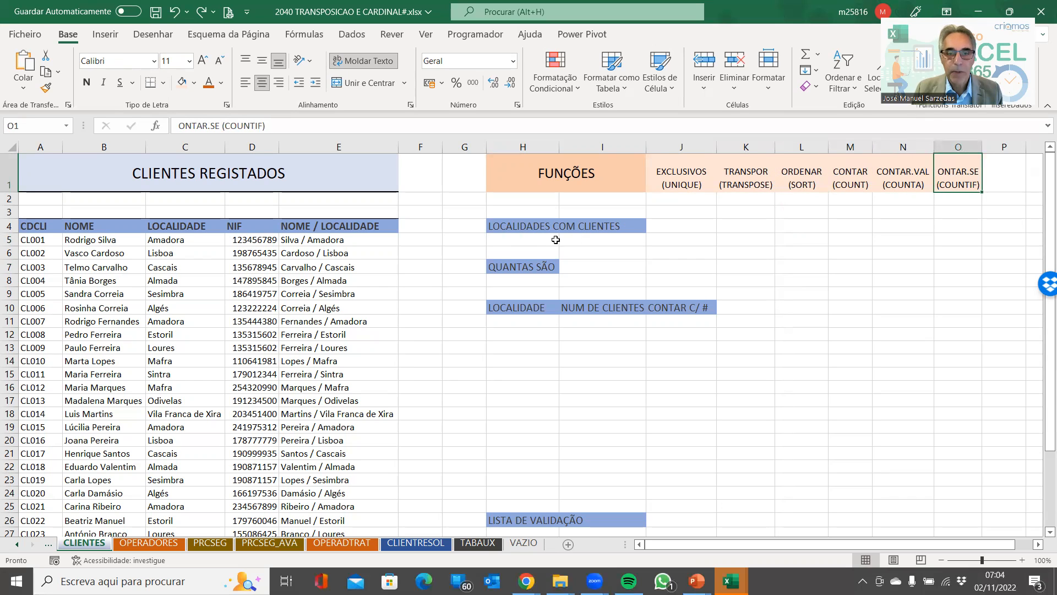
Enter =EXCLUSIVOS(C5:C34) in H5 under LOCALIDADES COM CLIENTES, leaving the optional arguments empty.
click(513, 238)
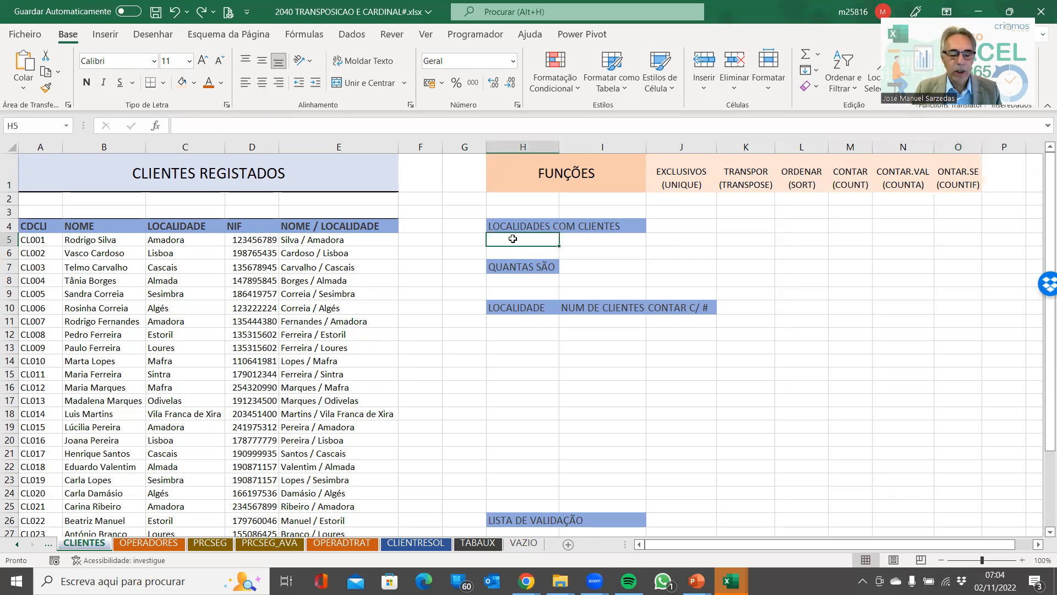
text(=)
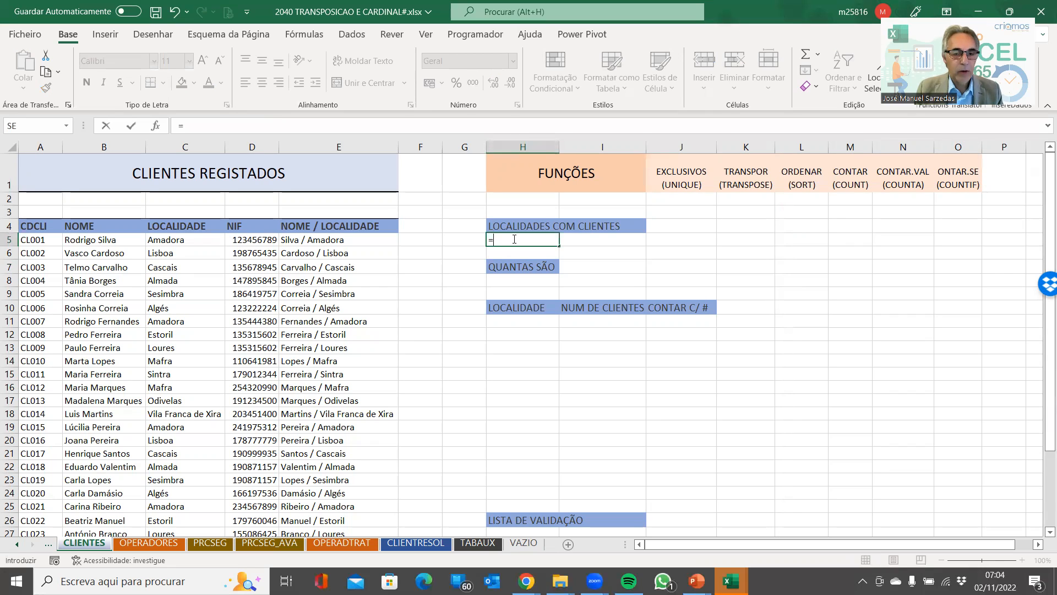
text(EX)
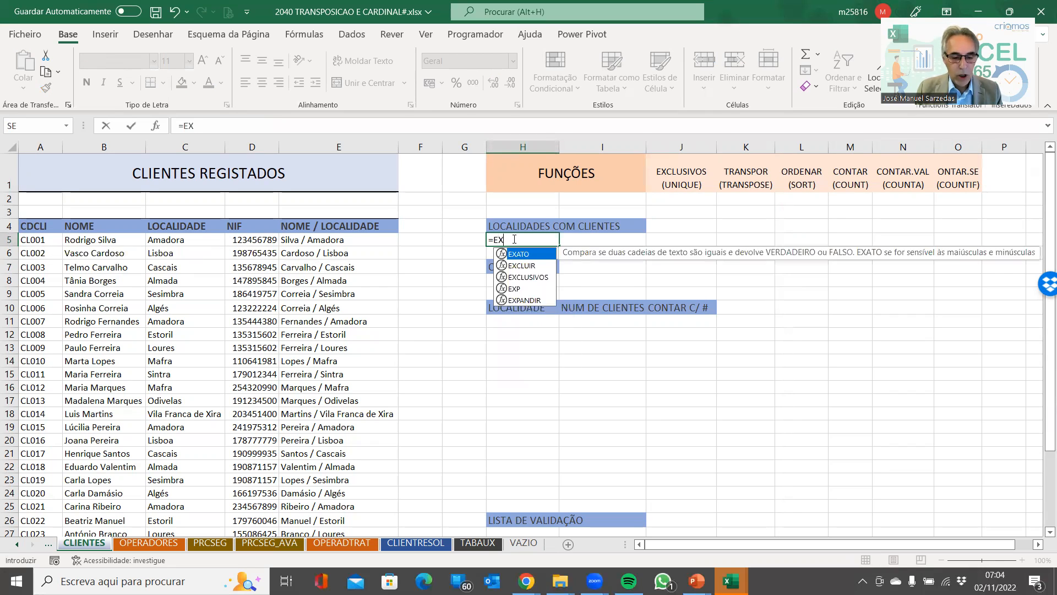
text(CLU)
key(Down)
key(Tab)
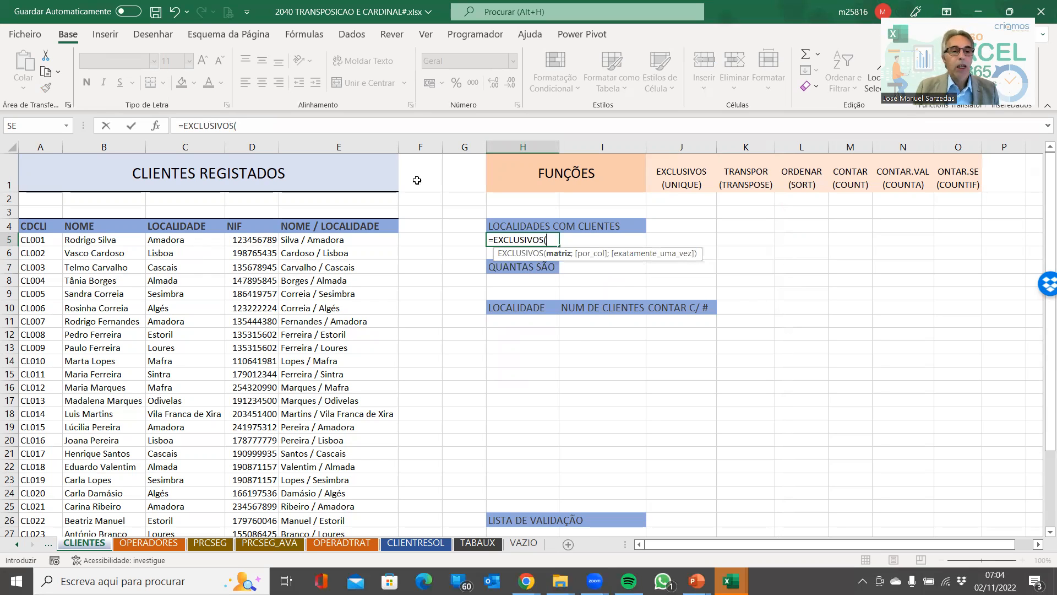
click(155, 126)
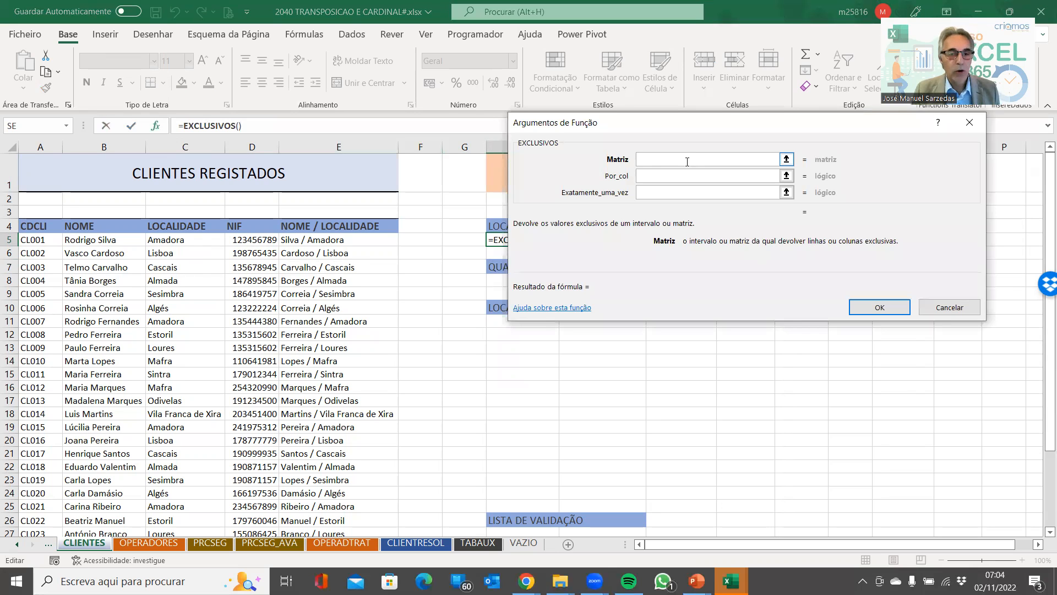
drag(176, 241, 161, 560)
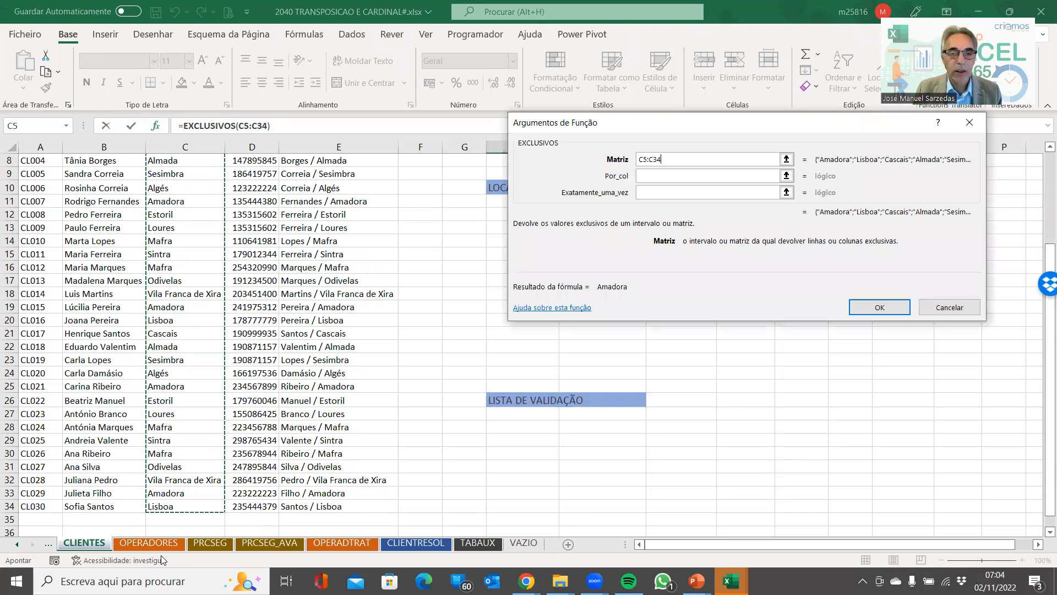
drag(700, 135, 581, 257)
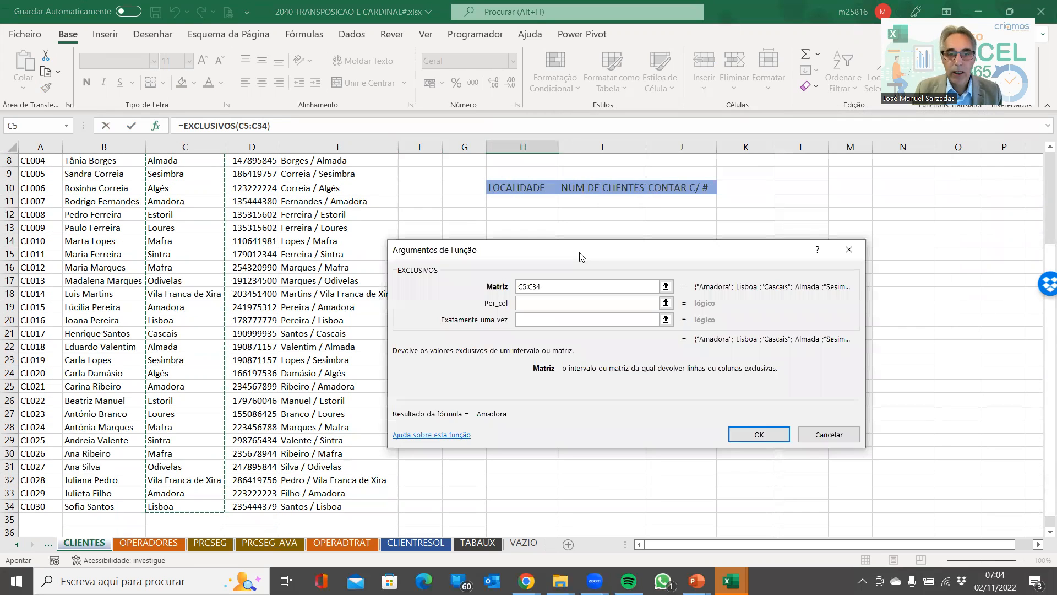
click(565, 304)
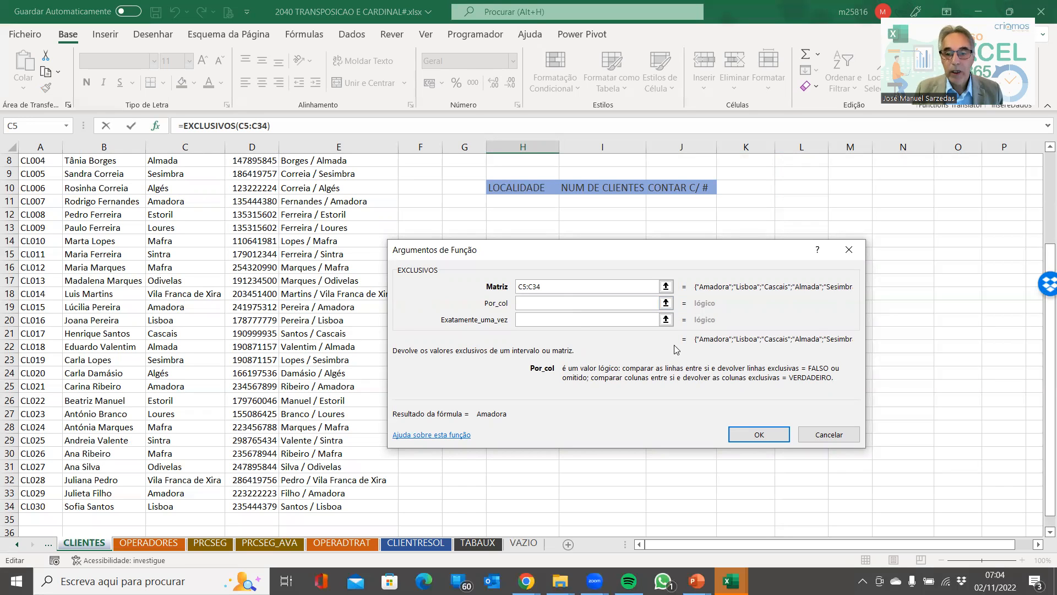
click(760, 435)
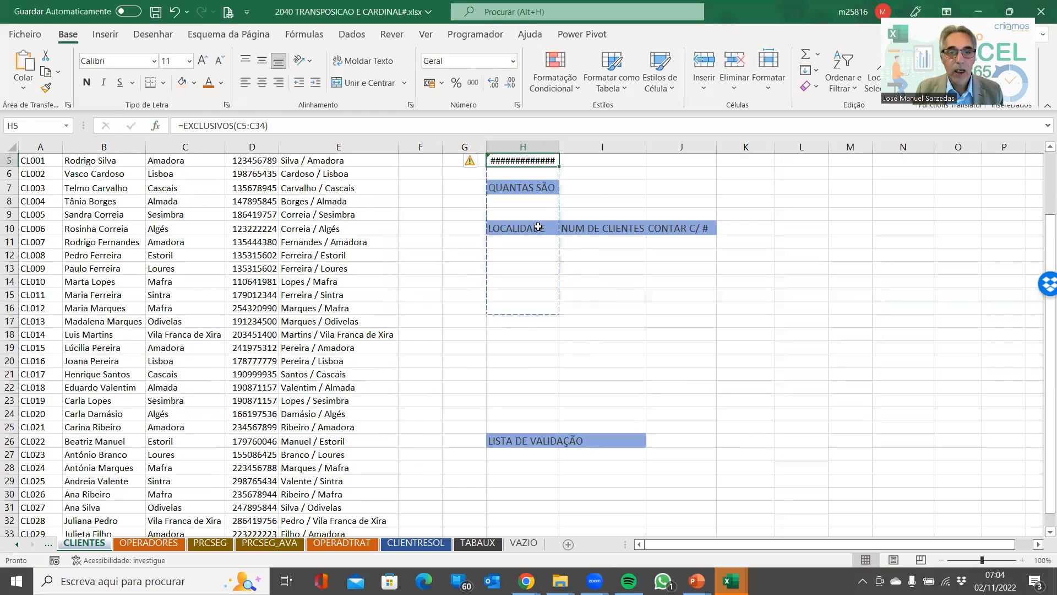
Move the EXCLUSIVOS formula from H5 to L5.
scroll(538, 227, up, 2)
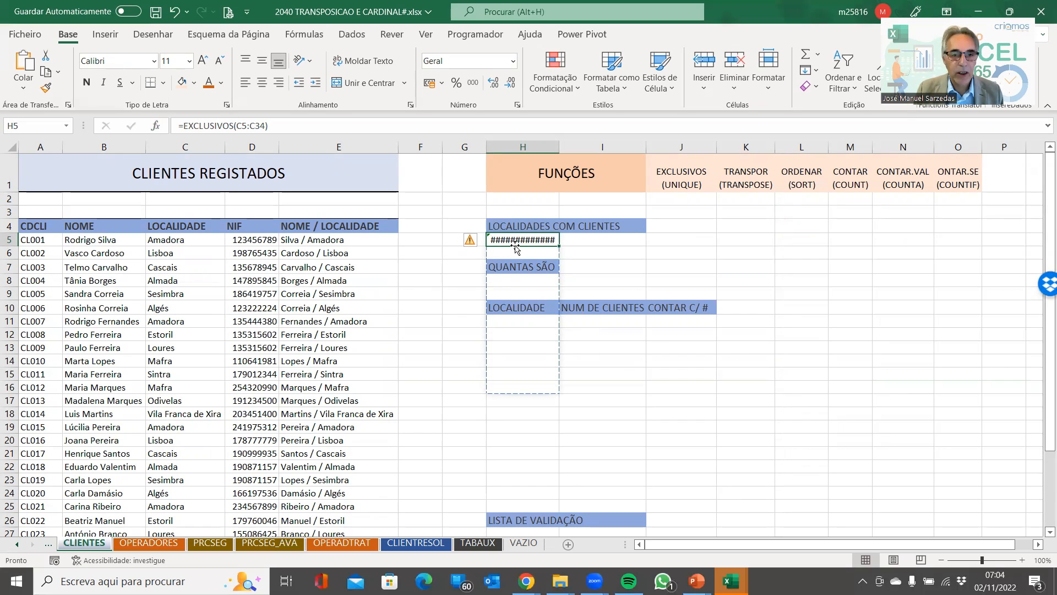
drag(517, 248, 804, 250)
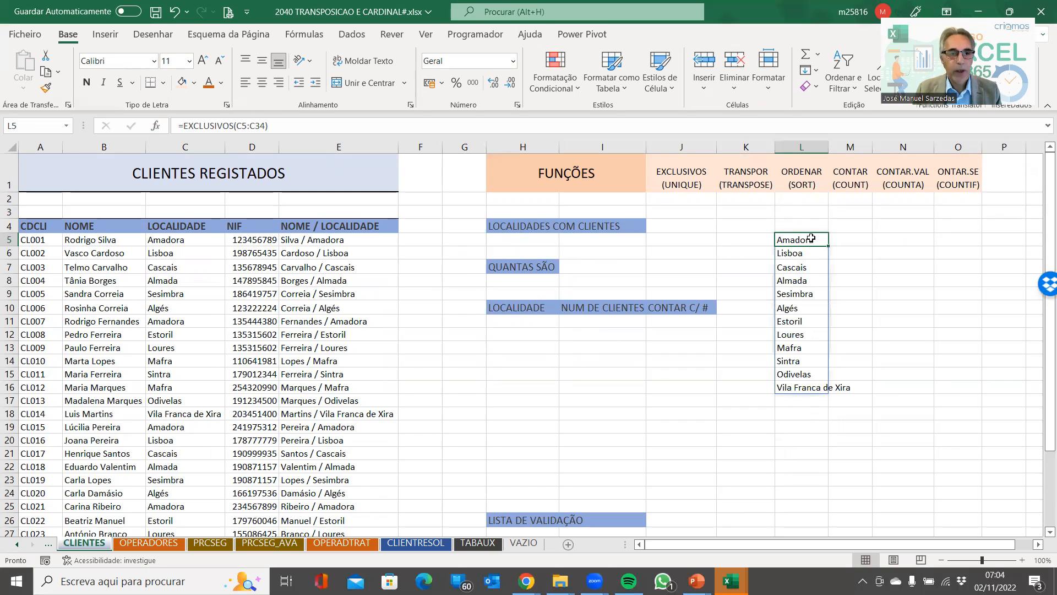
Inspect the EXCLUSIVOS formula in L5, its source range in the LOCALIDADE column and its spilled cells.
key(F2)
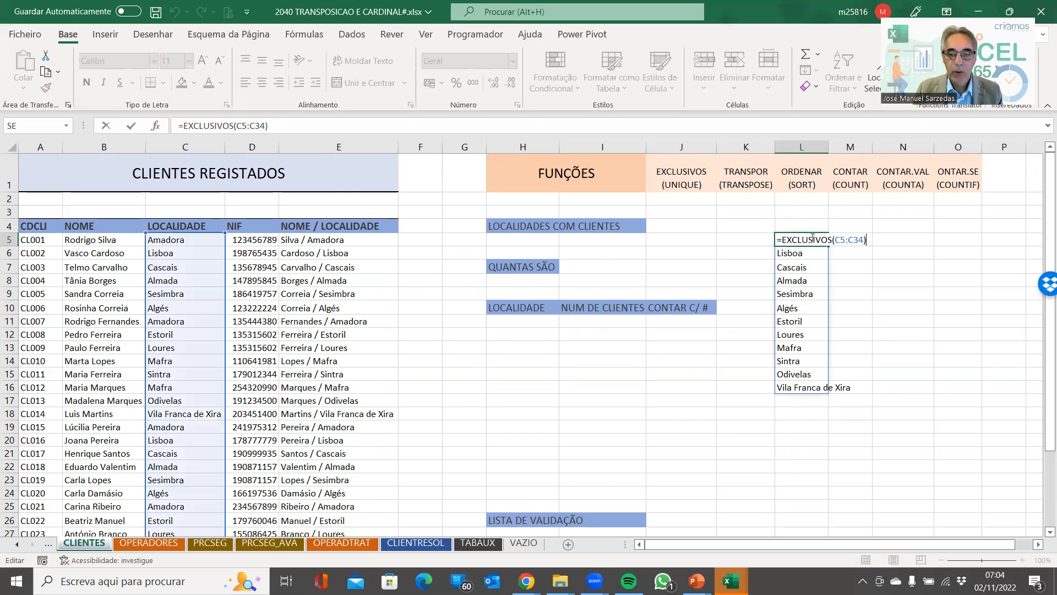
key(Escape)
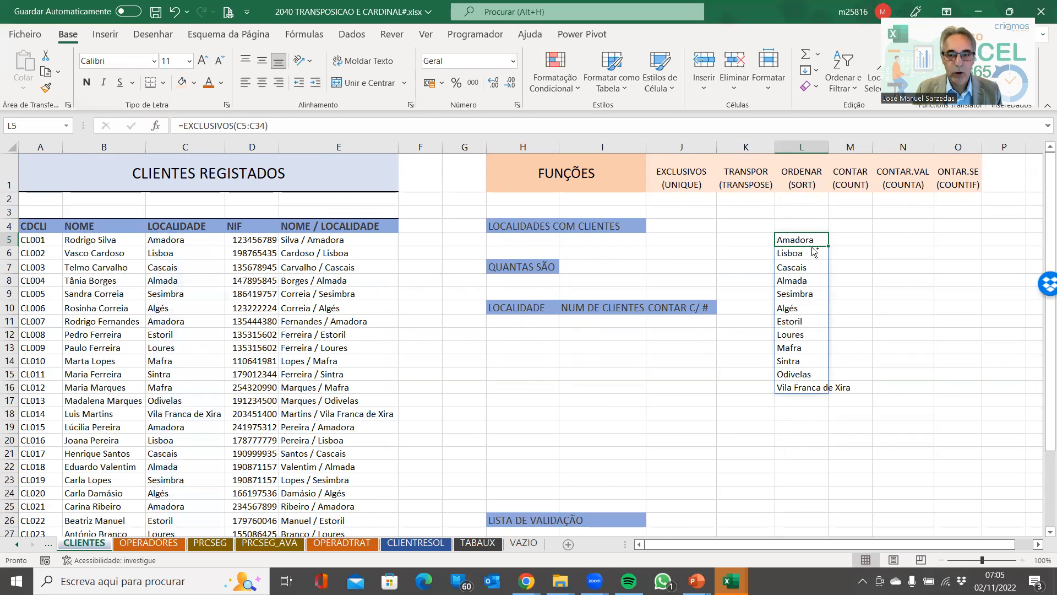
scroll(814, 248, up, 1)
scroll(983, 250, up, 2)
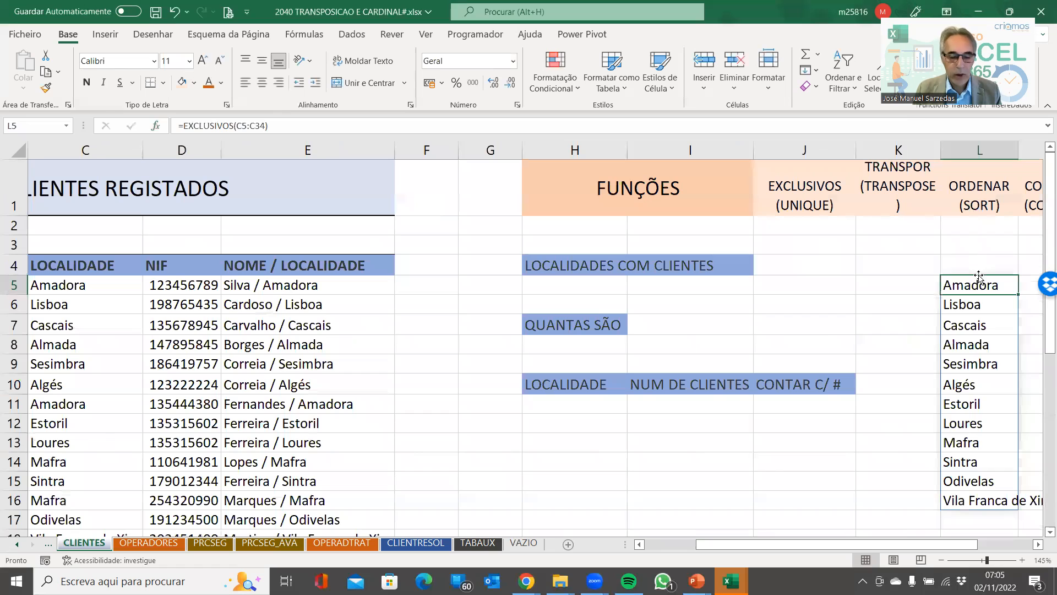
key(F2)
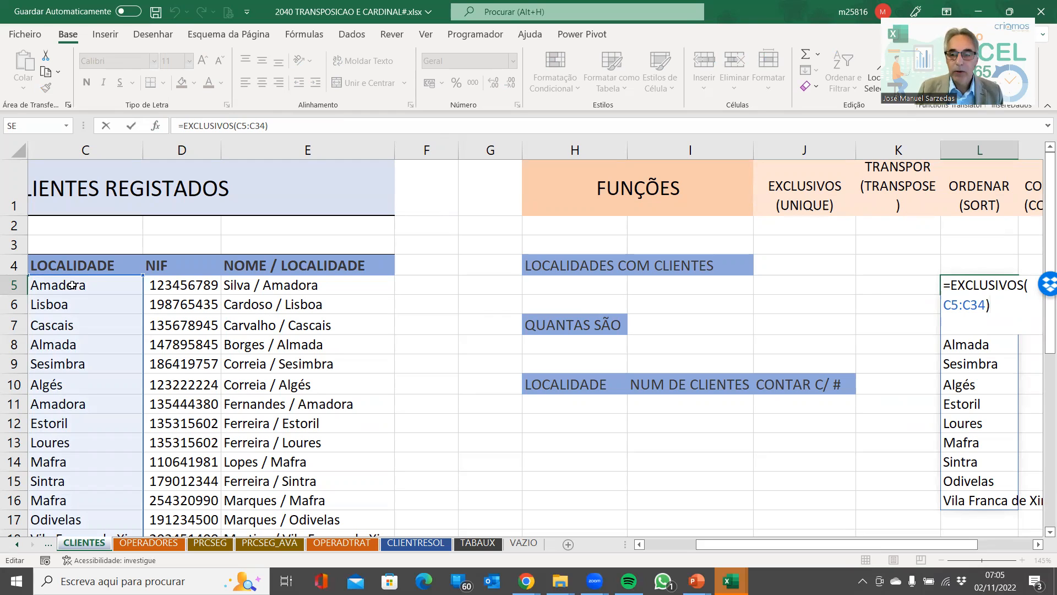
key(Return)
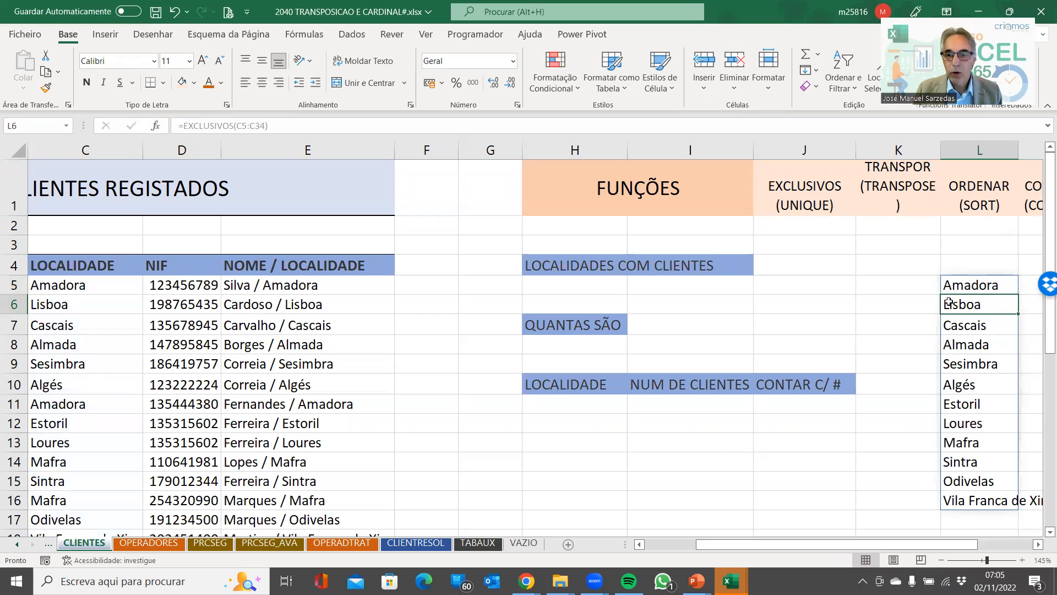
click(962, 284)
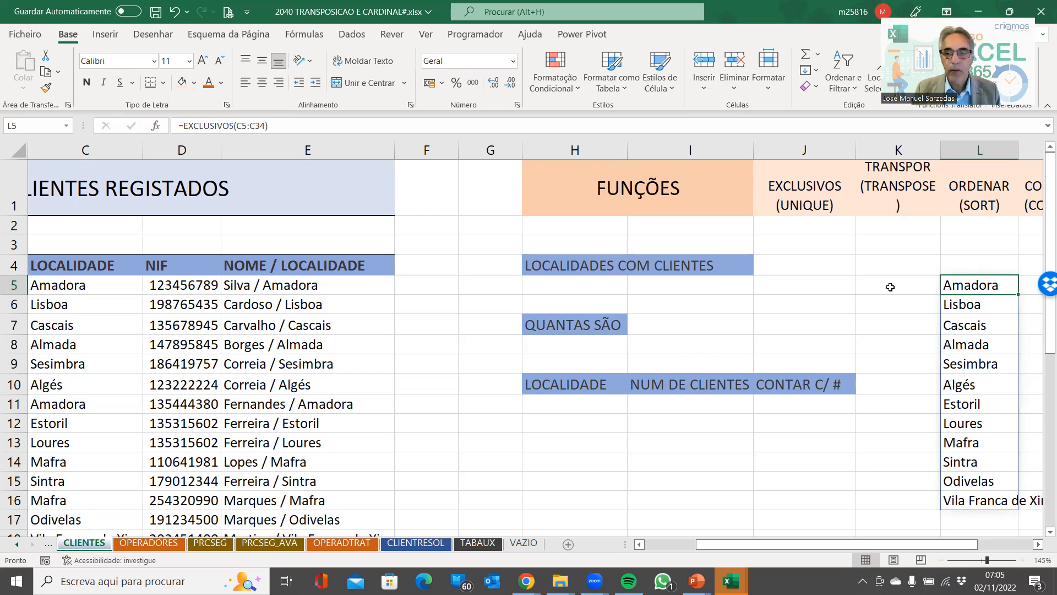
Replace EXCLUSIVOS with TRANSPOR in the L5 formula to make it =TRANSPOR(C5:C34).
click(235, 125)
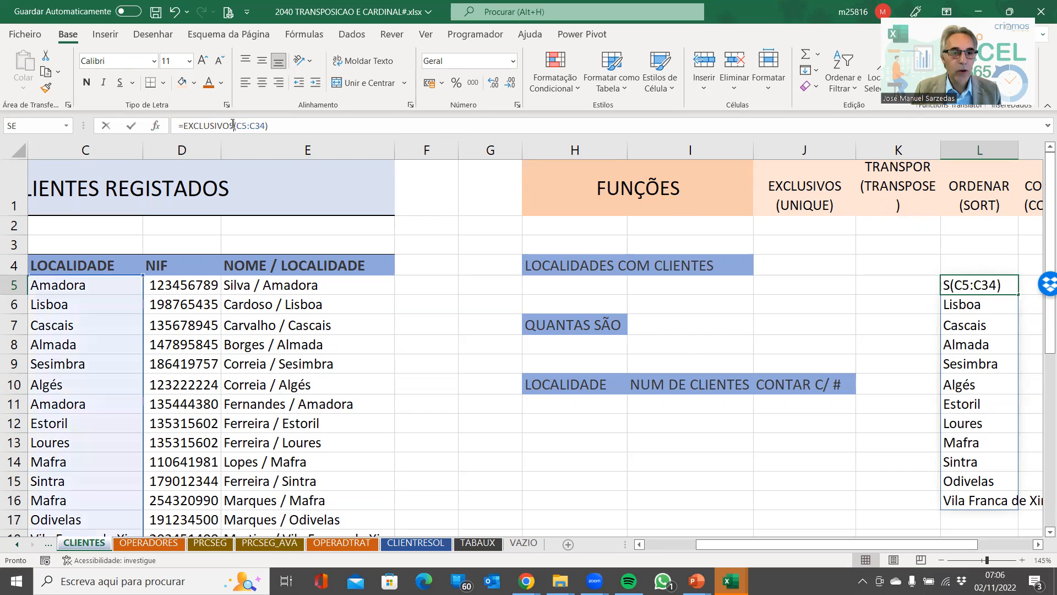
drag(234, 126, 178, 121)
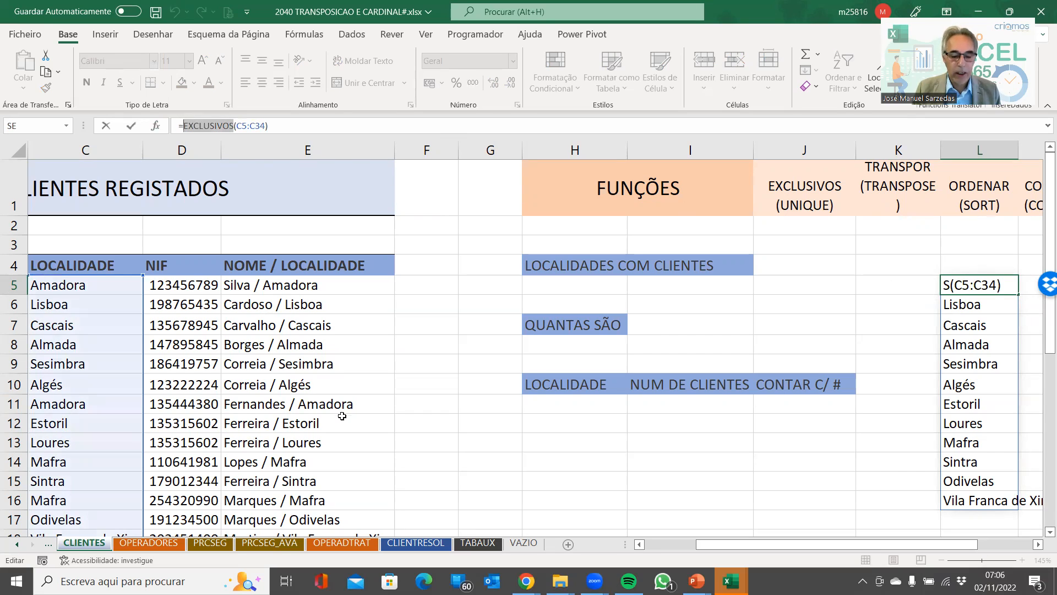
text(TRANSPO)
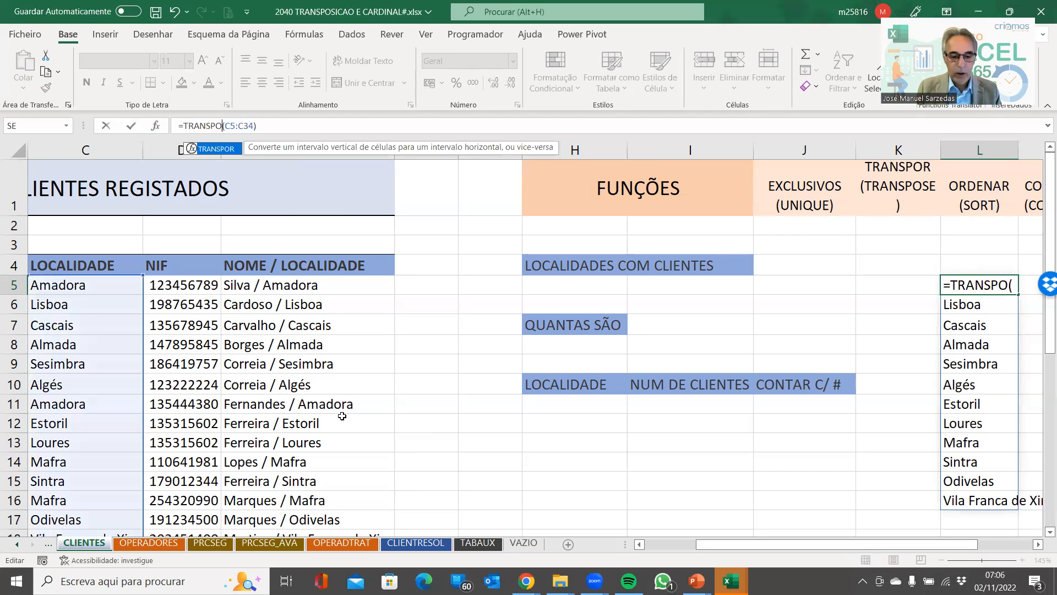
text(R)
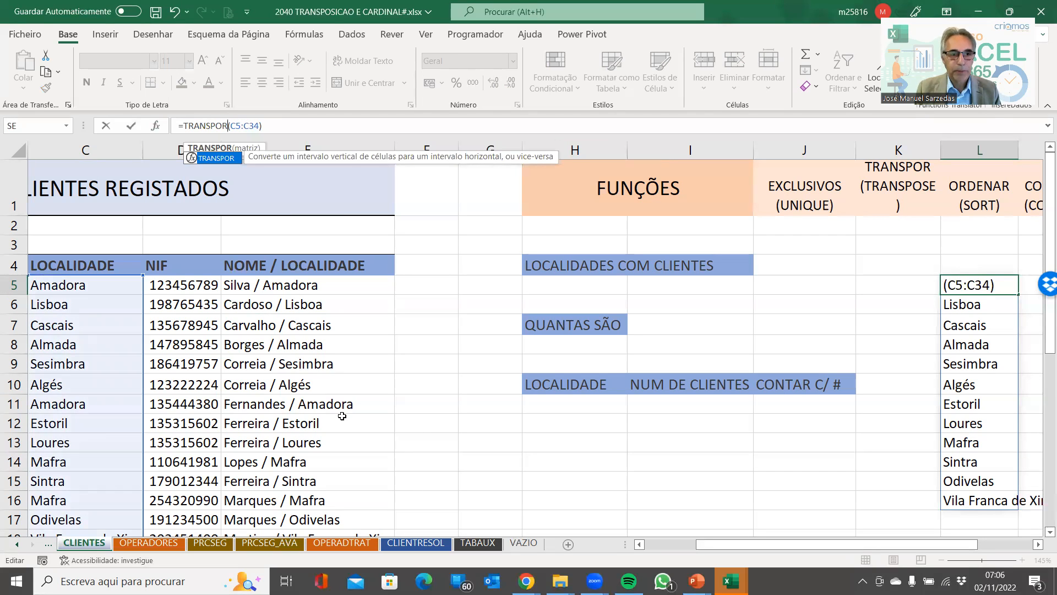
key(Return)
click(969, 285)
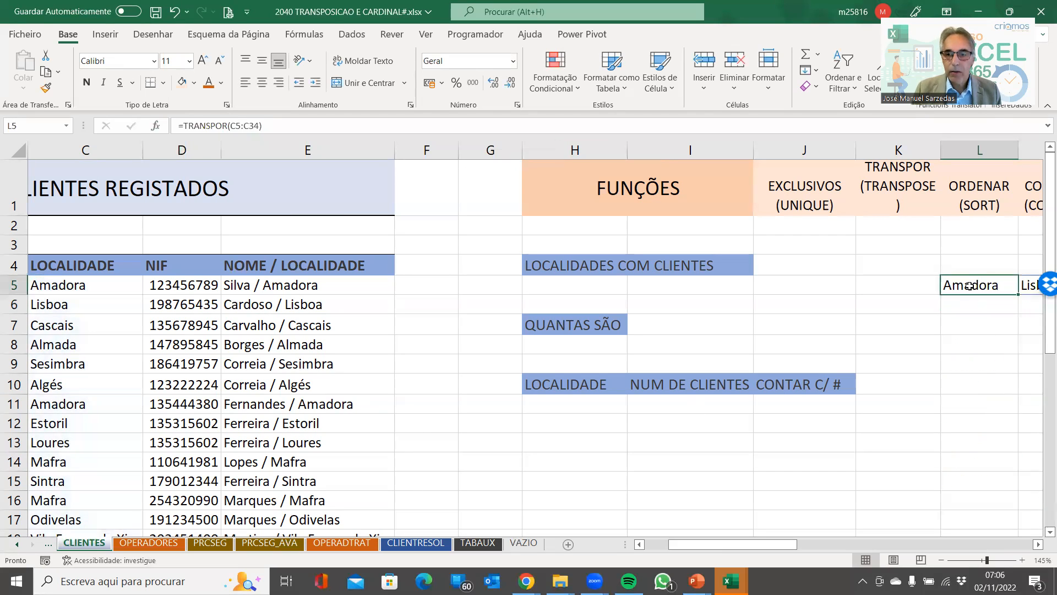
Examine the transposed localities along row 5 and the formulas behind L5, M5 and N5.
scroll(799, 488, right, 9)
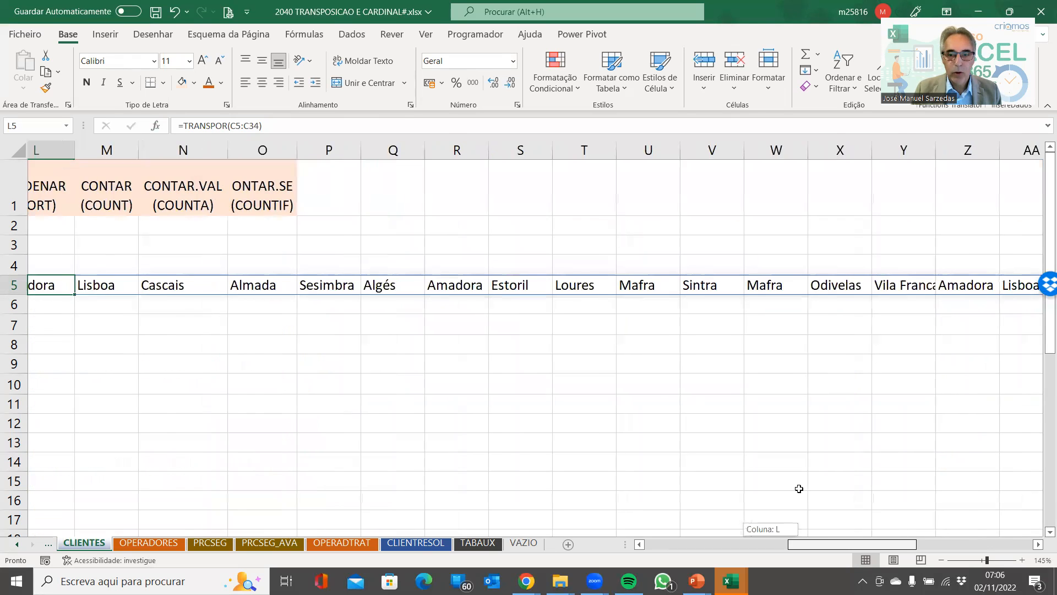
scroll(799, 488, right, 14)
drag(1019, 567, 822, 556)
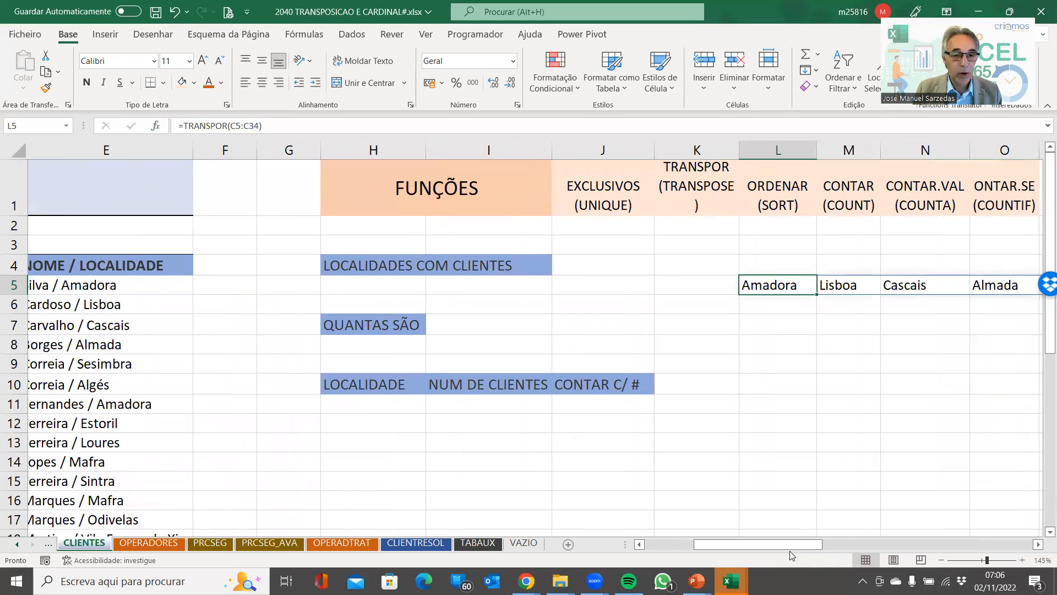
drag(770, 550, 799, 551)
click(628, 285)
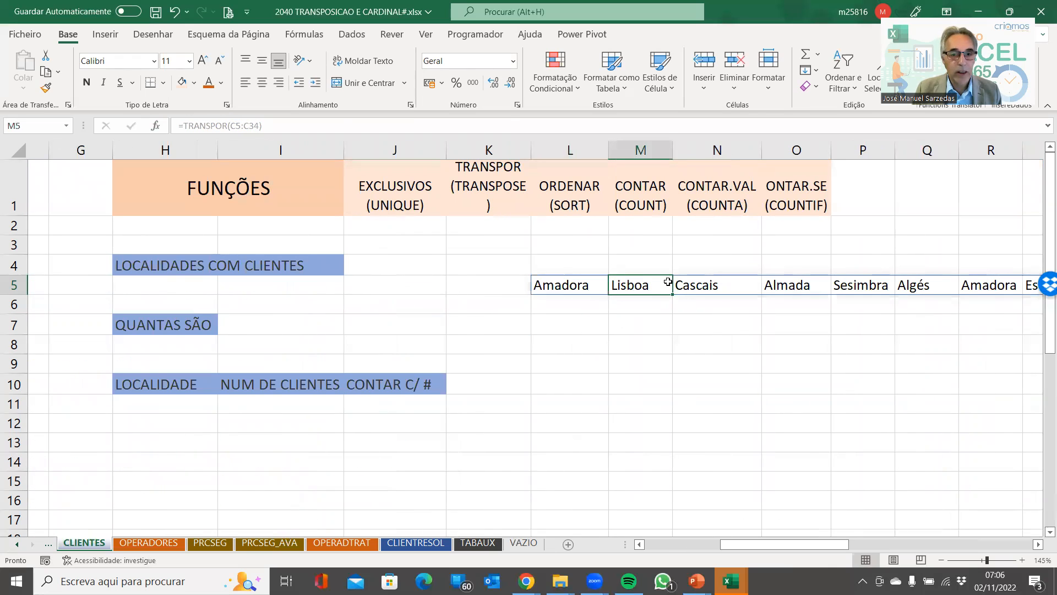
click(707, 285)
click(633, 282)
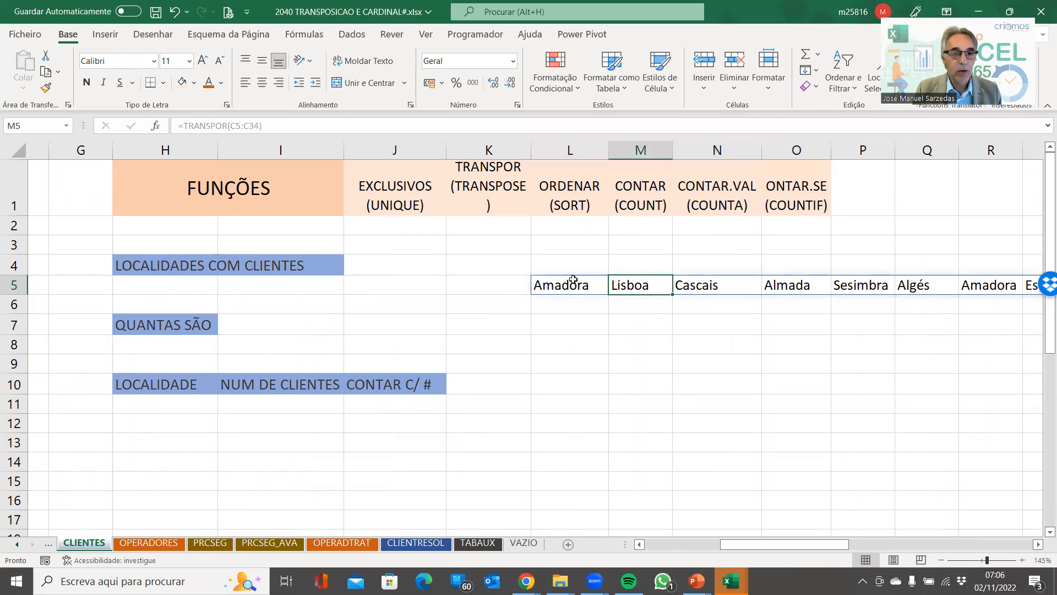
click(573, 279)
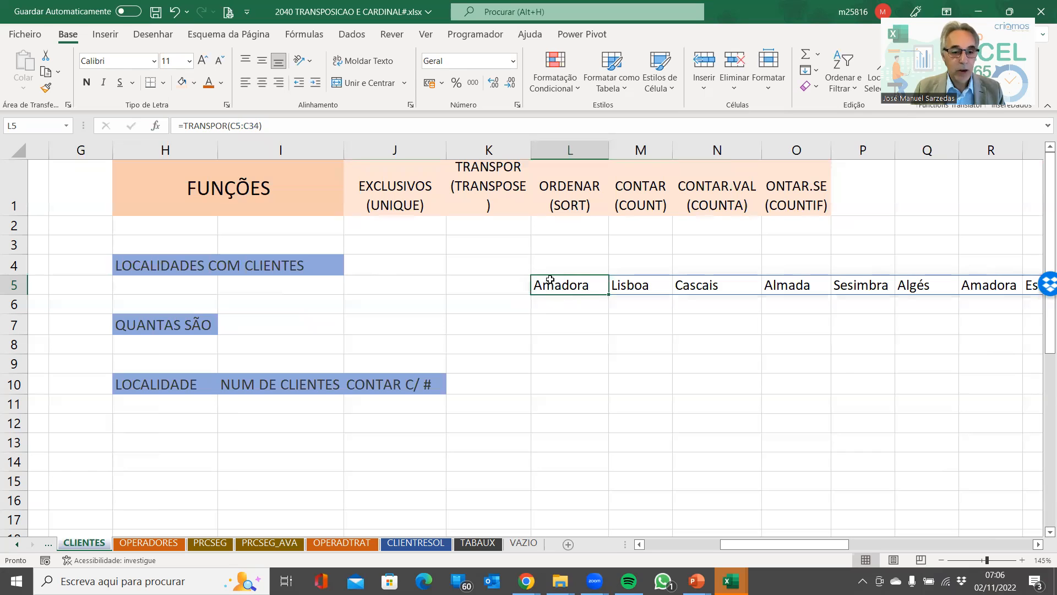
Check the TRANSPOR formula in L5 and undo the replacement of EXCLUSIVOS.
double_click(550, 279)
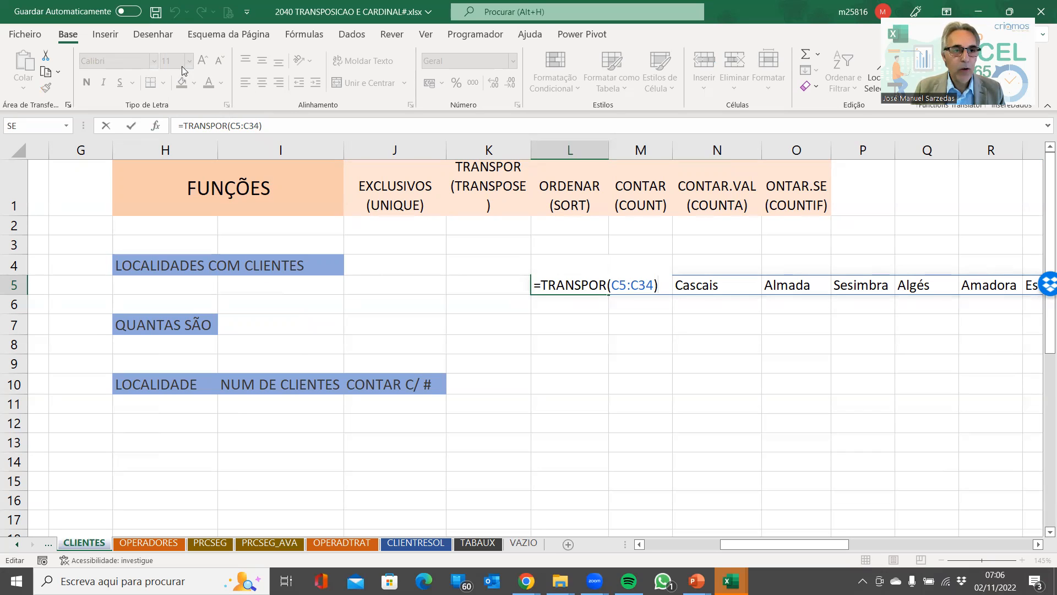
key(Tab)
click(181, 9)
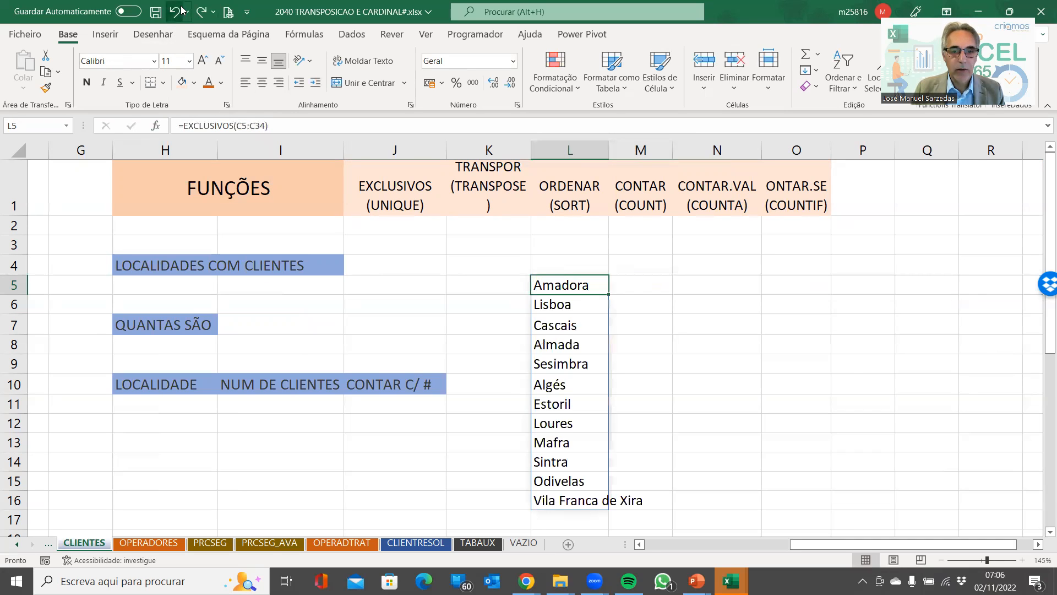
Wrap the EXCLUSIVOS formula in L5 in TRANSPOR to make it =TRANSPOR(EXCLUSIVOS(C5:C34)).
click(183, 125)
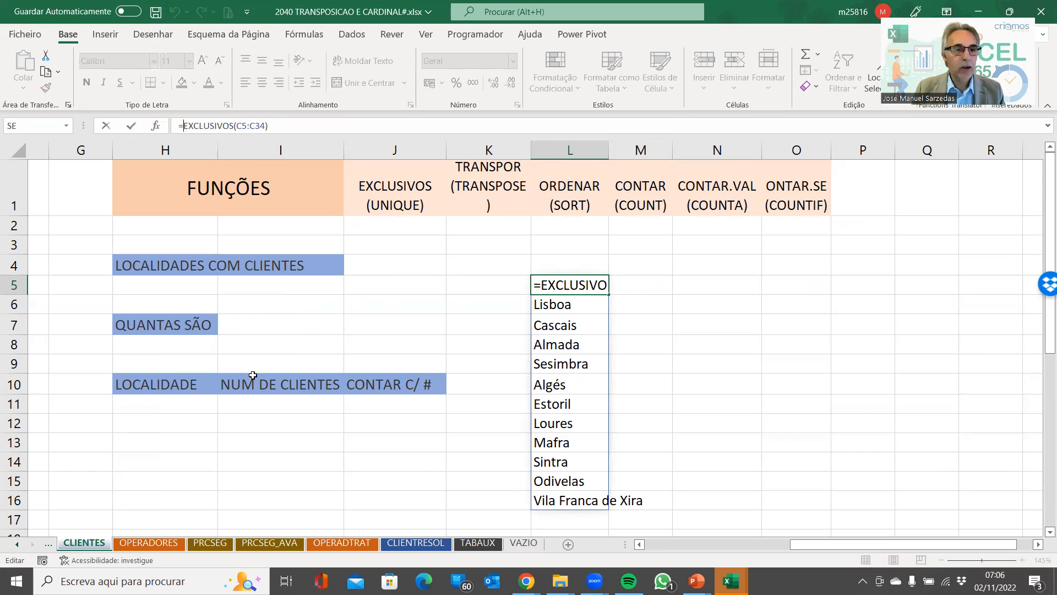
text(TRANSPOR)
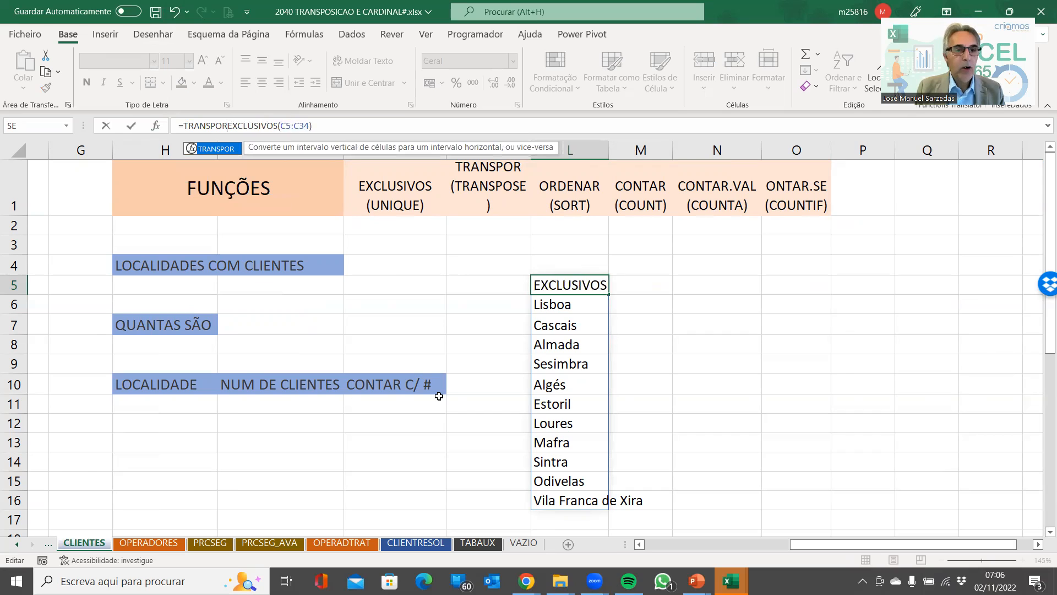
text(()
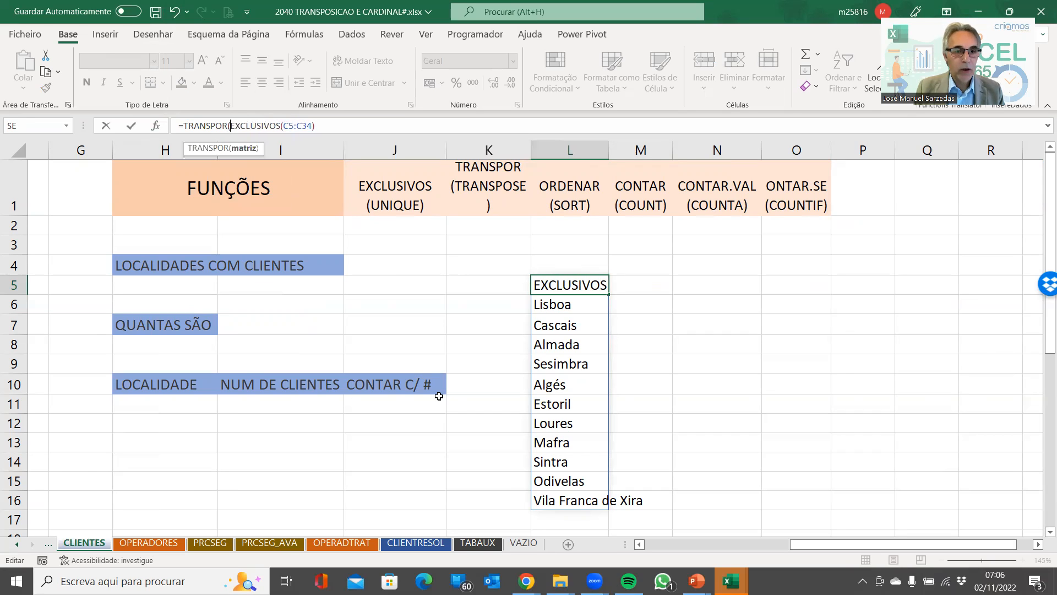
click(364, 132)
text())
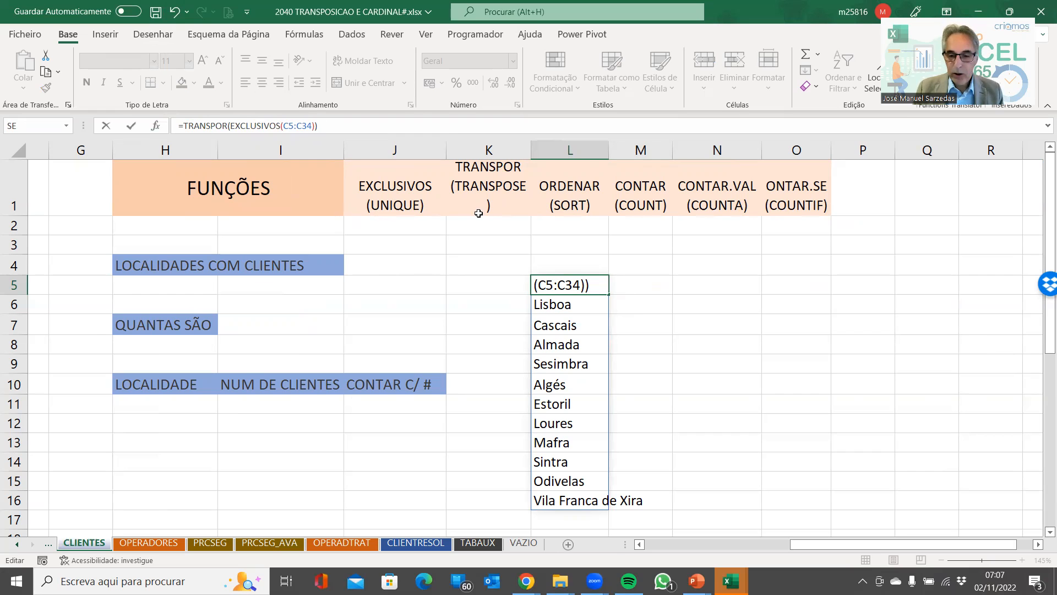
key(super+plus)
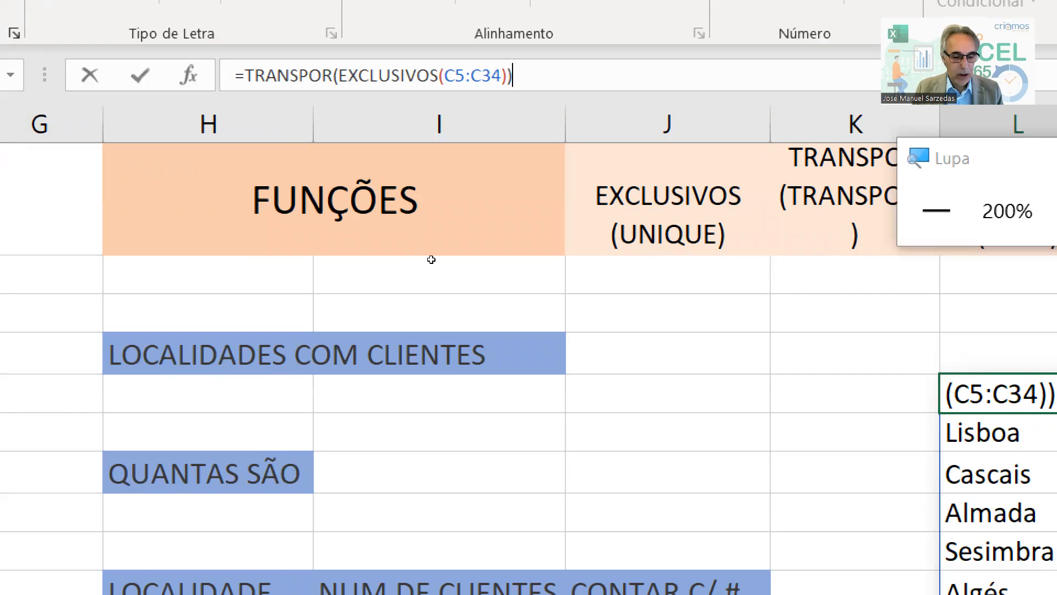
key(super+Escape)
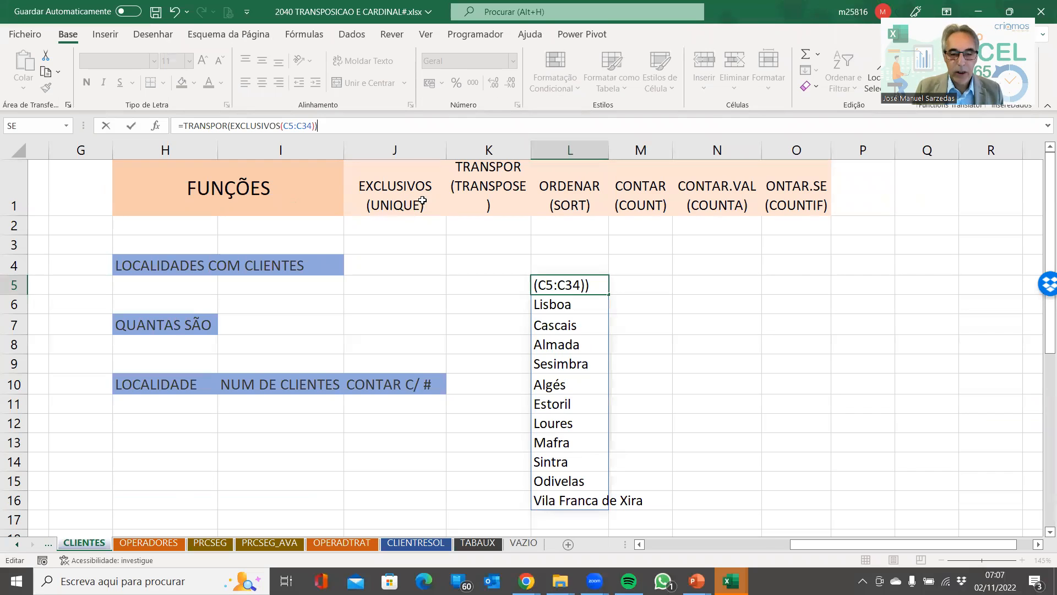
key(Return)
Move the TRANSPOR formula from L5 to H5, under the LOCALIDADES COM CLIENTES heading.
click(578, 278)
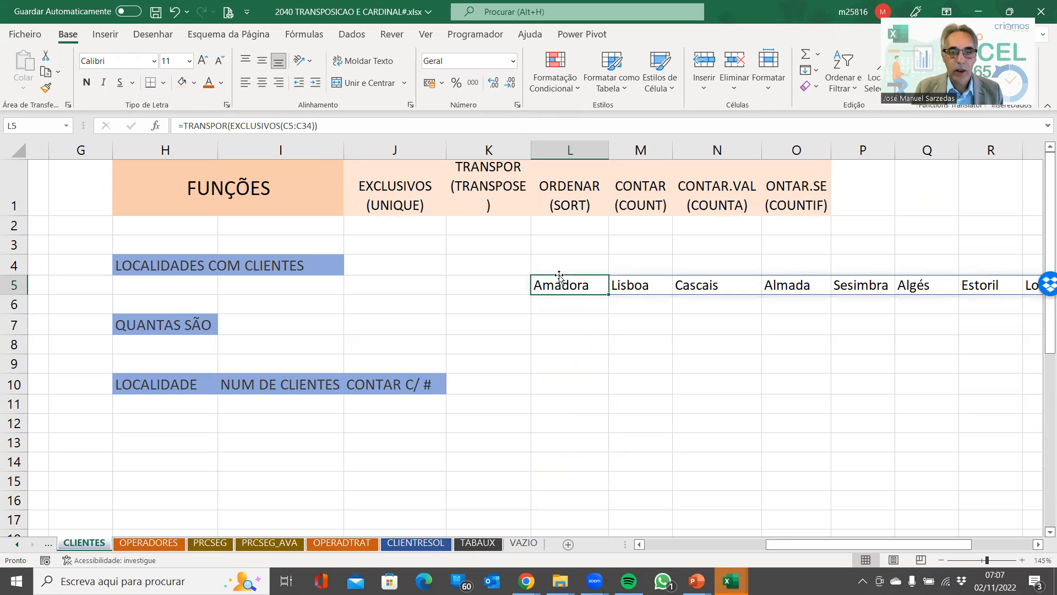
drag(559, 277, 163, 291)
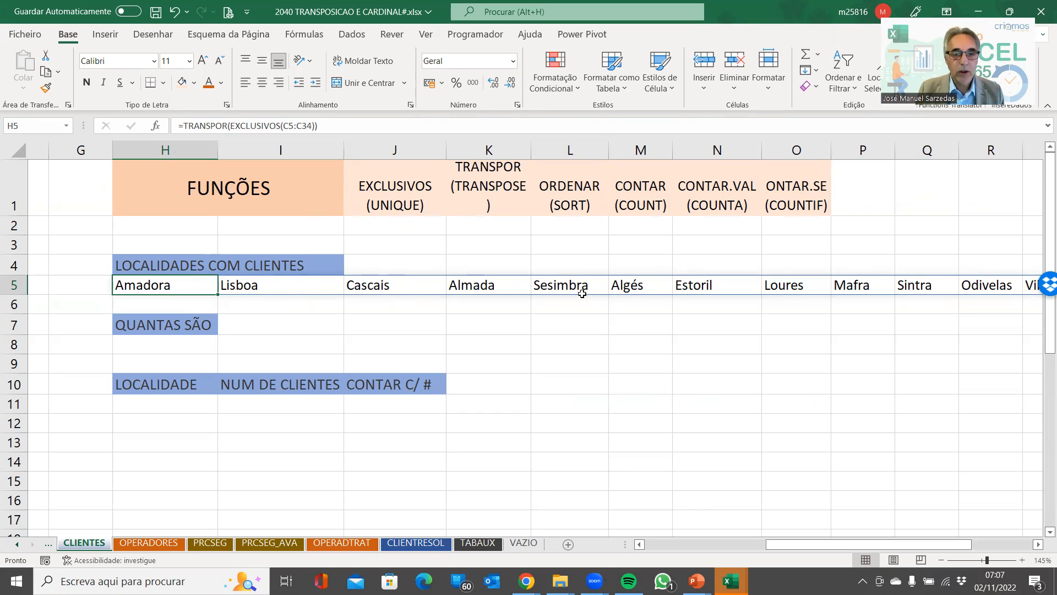
Try counting the localities in I7, beside QUANTAS SÃO, with =CONTAR.VAL(H5), viewing the function's argument help.
drag(815, 545, 709, 545)
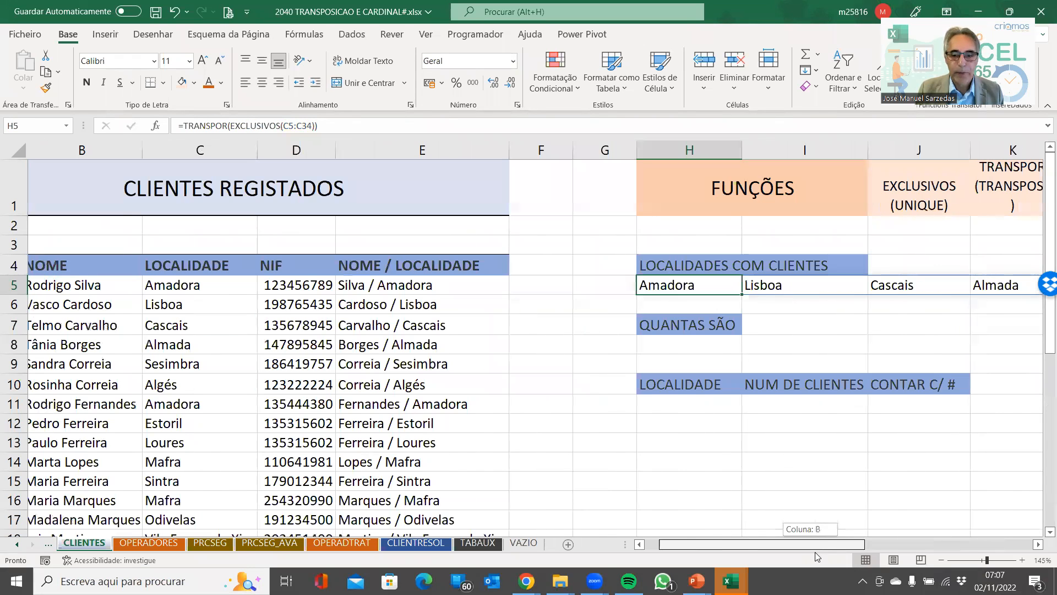
mouse_move(815, 545)
mouse_down()
mouse_move(841, 545)
mouse_move(802, 552)
mouse_up()
click(713, 322)
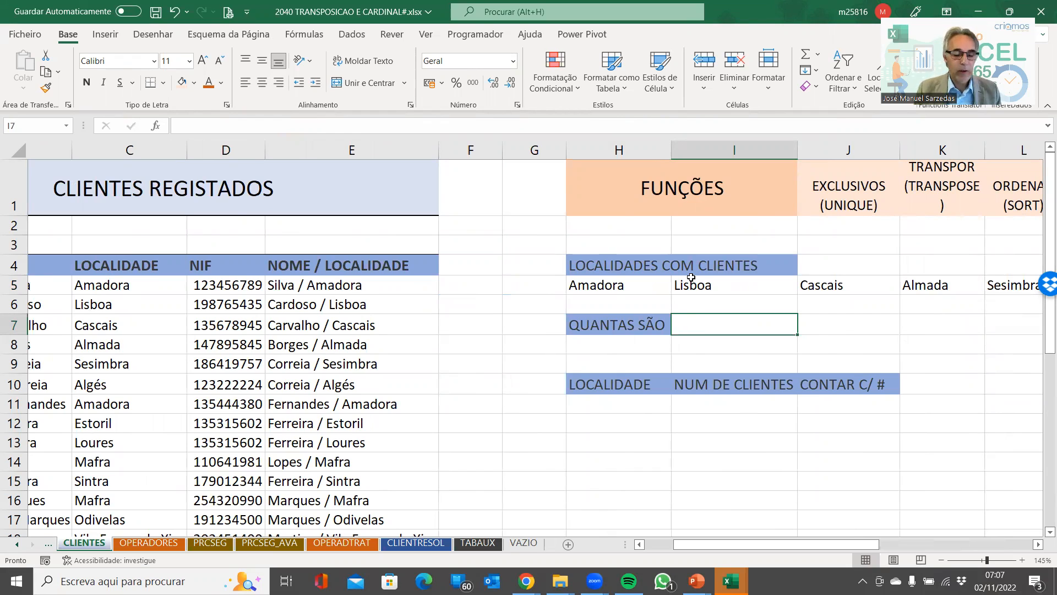
text(=)
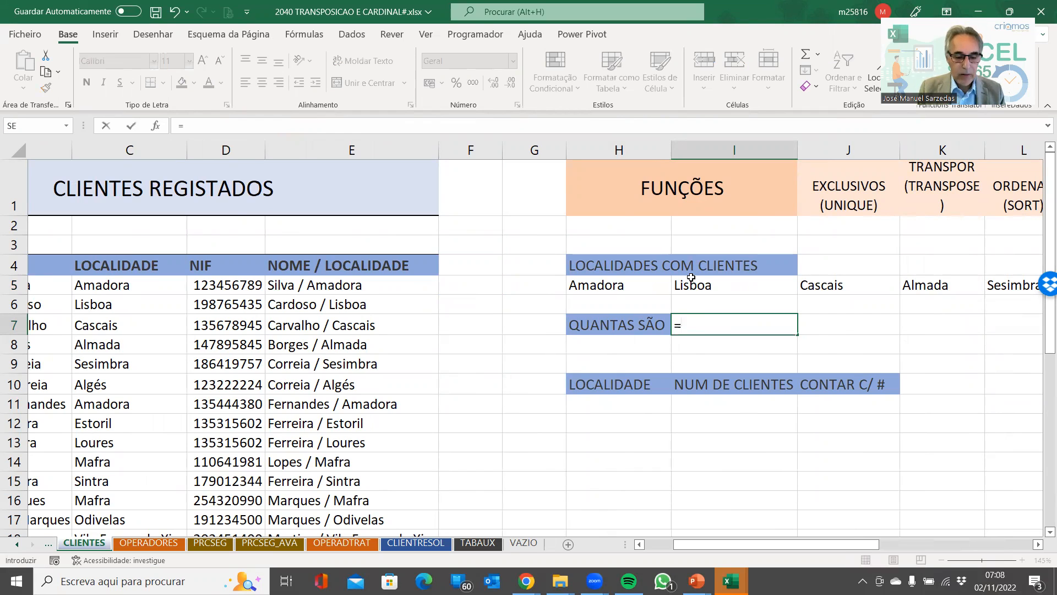
text(contar)
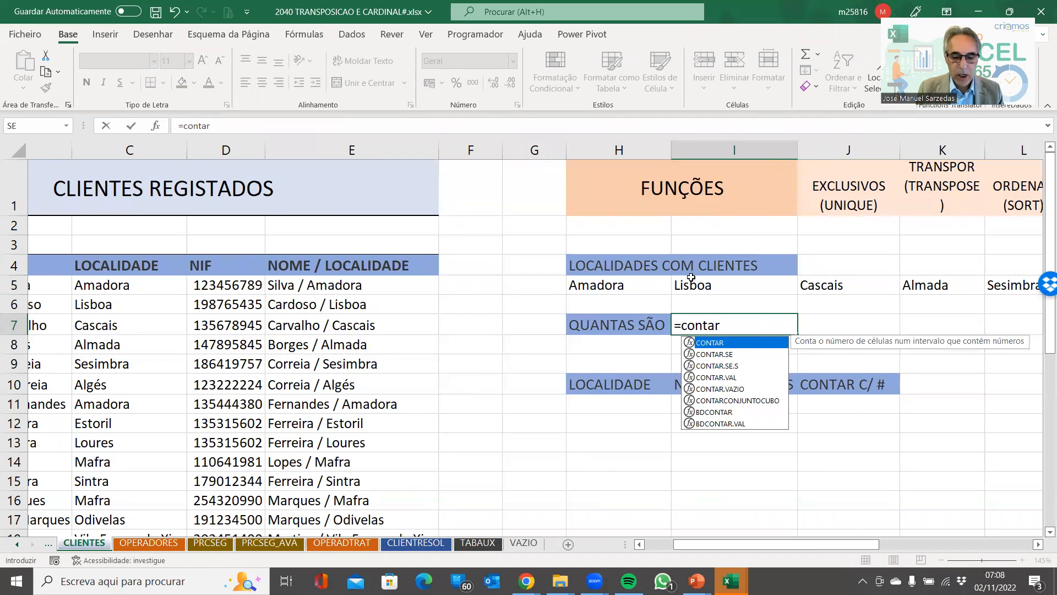
text(.va)
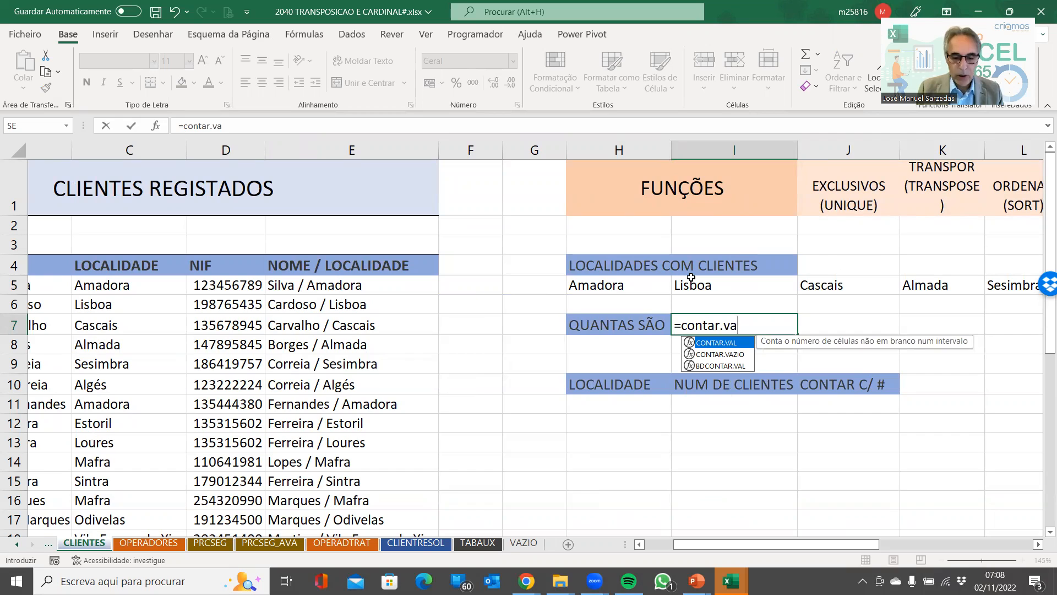
text(l)
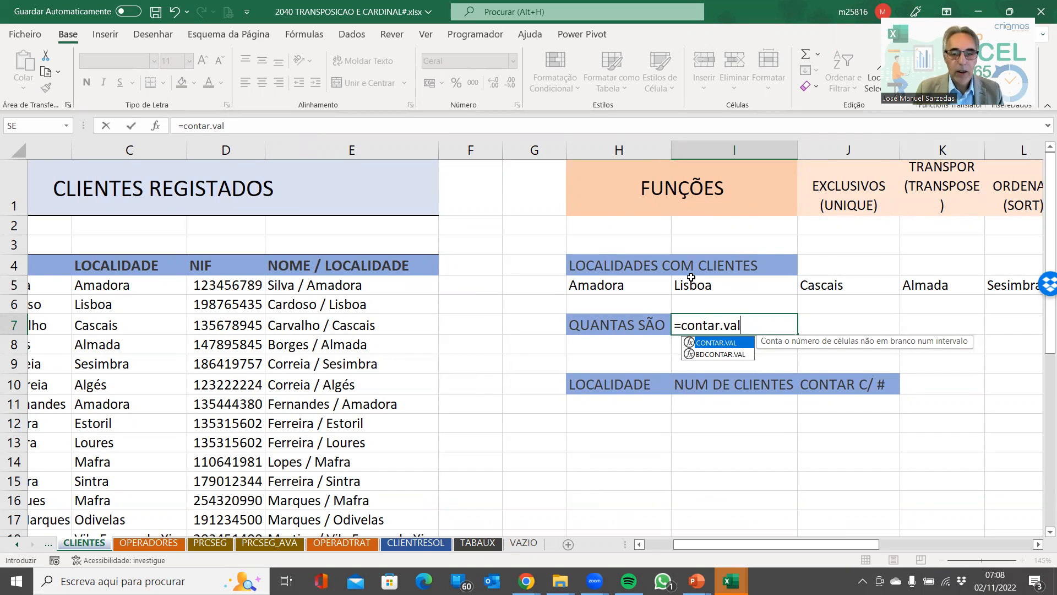
key(Tab)
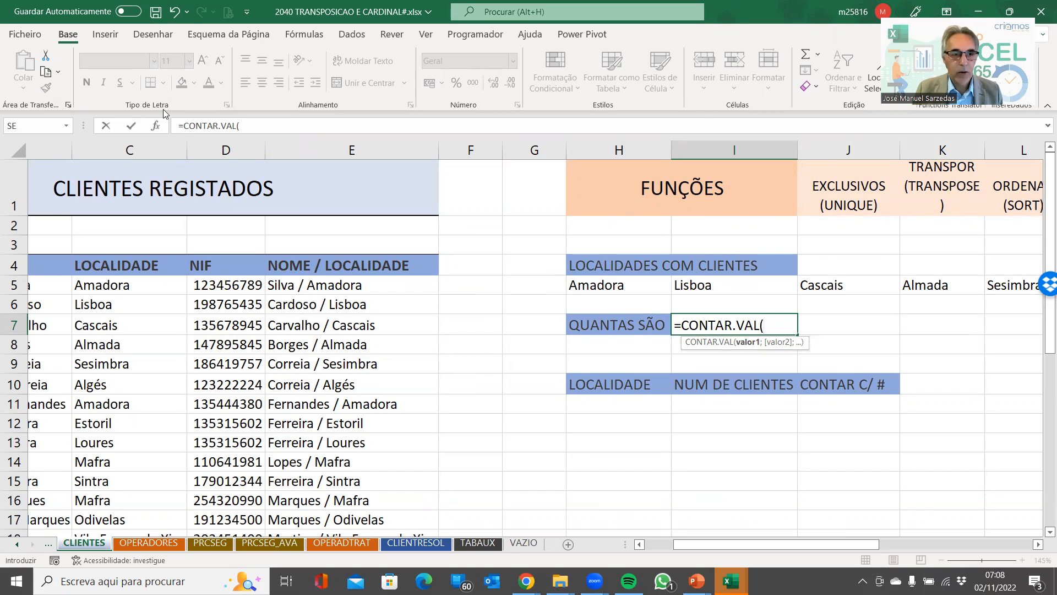
click(156, 126)
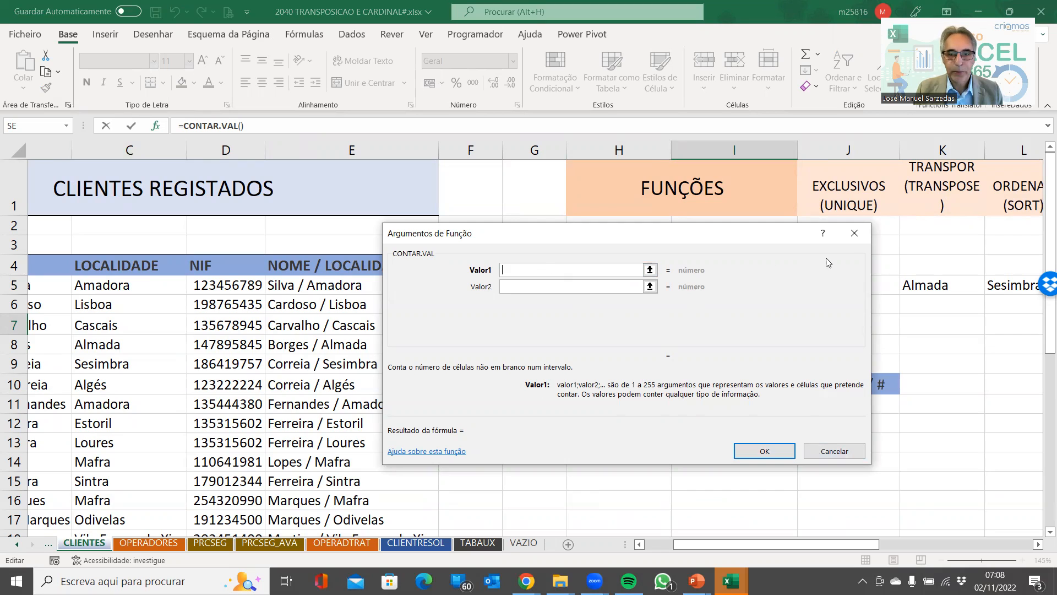
key(Escape)
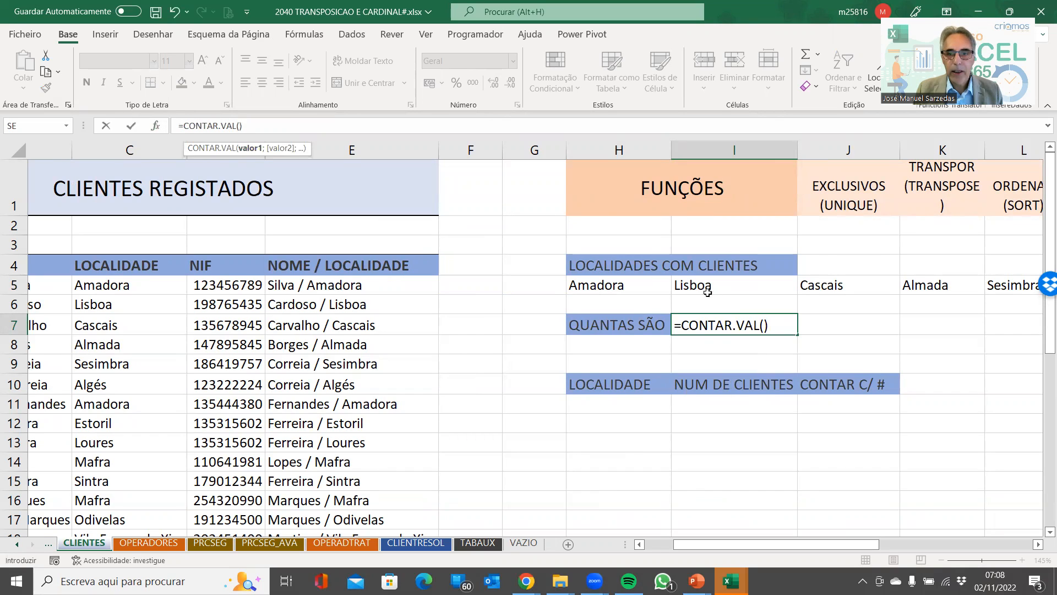
click(603, 283)
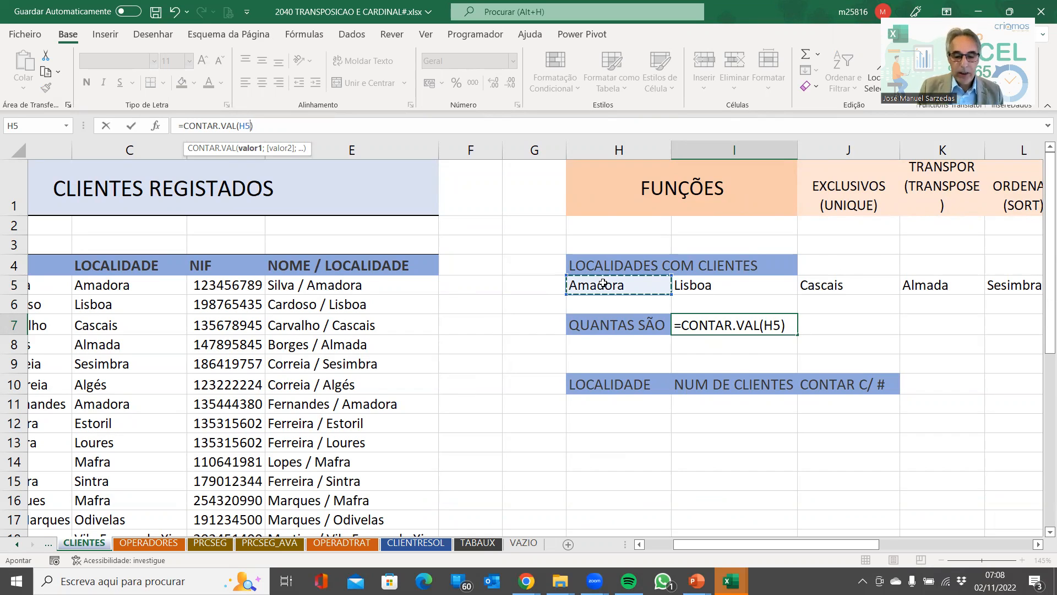
key(Return)
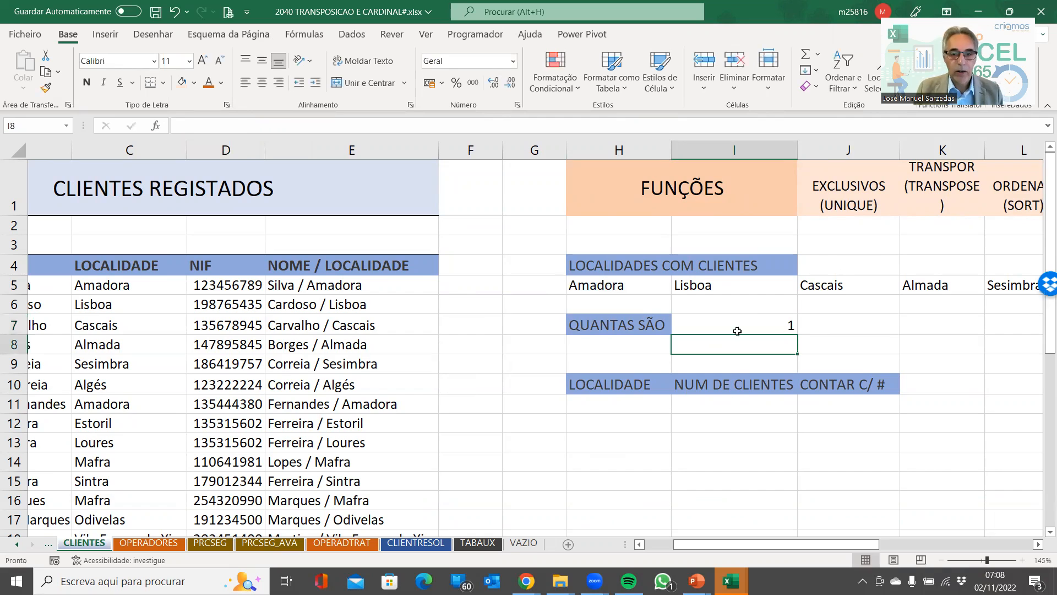
drag(736, 334, 735, 332)
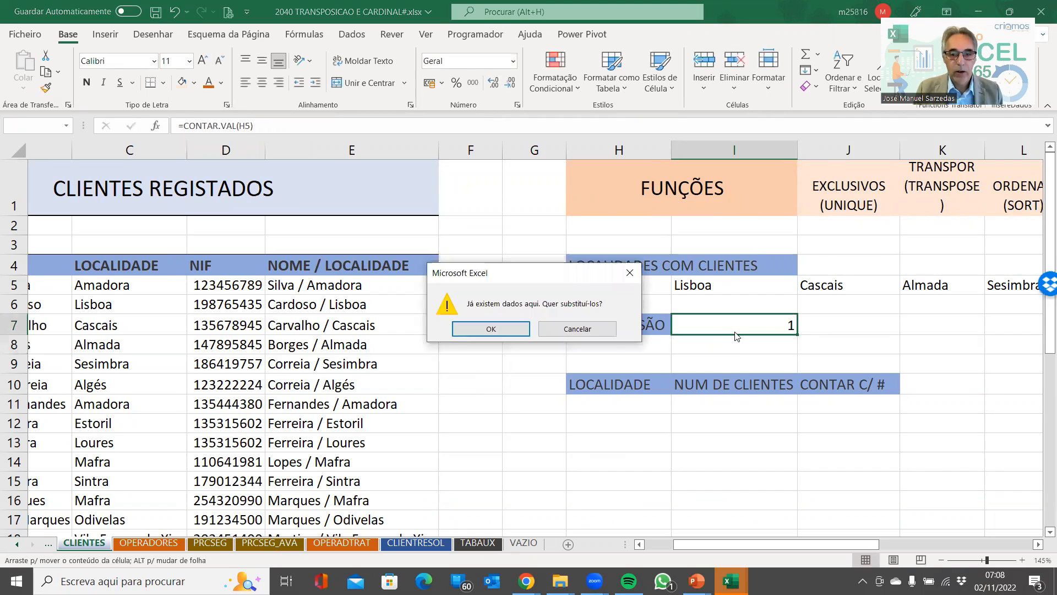
click(526, 333)
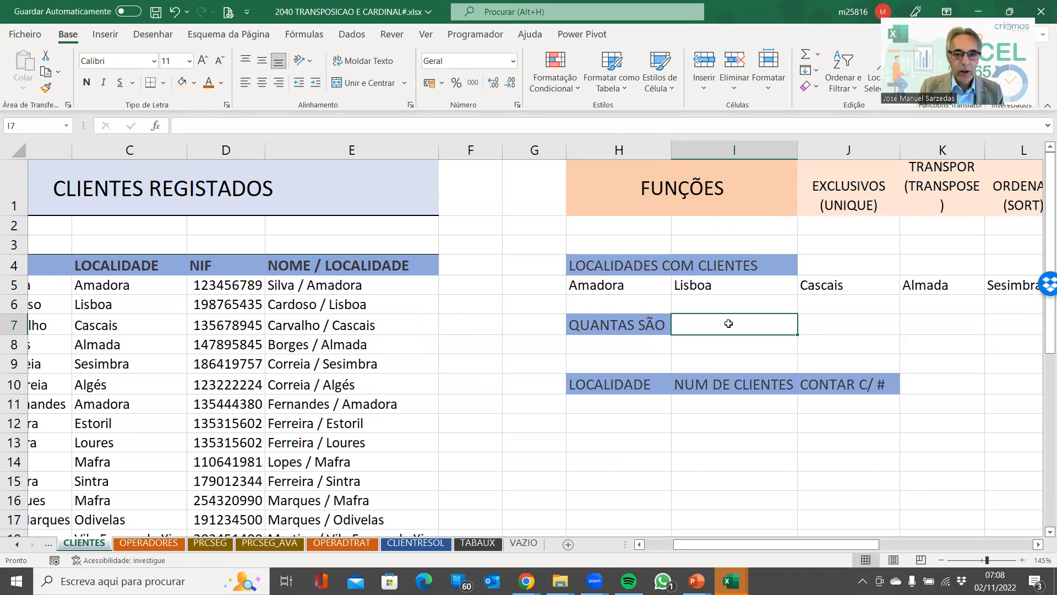
Enter the formula =CONTAR.VAL(H5) in the empty cell I7.
text(=contar)
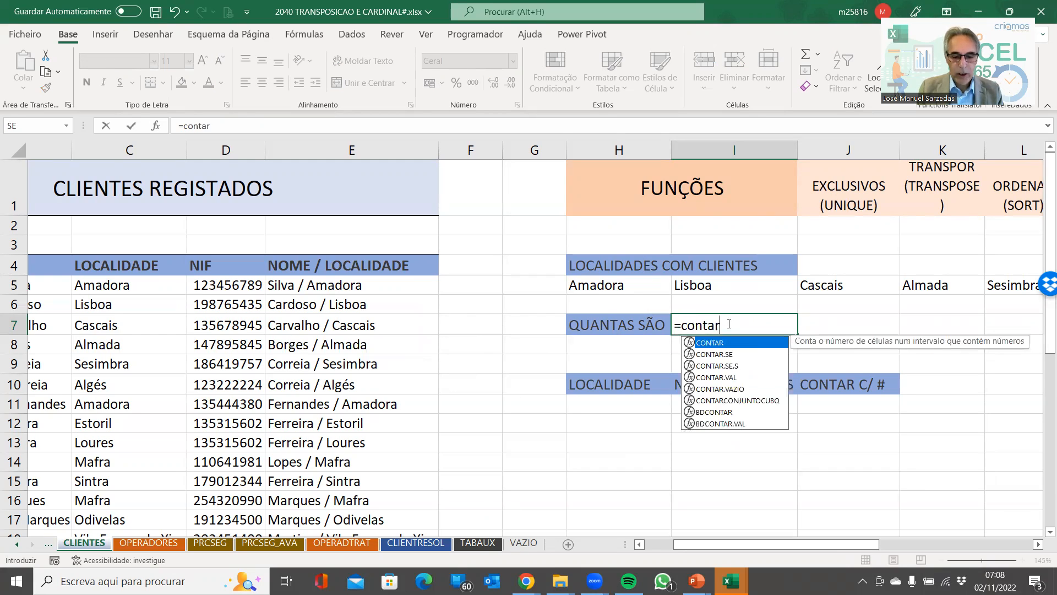
text(.val()
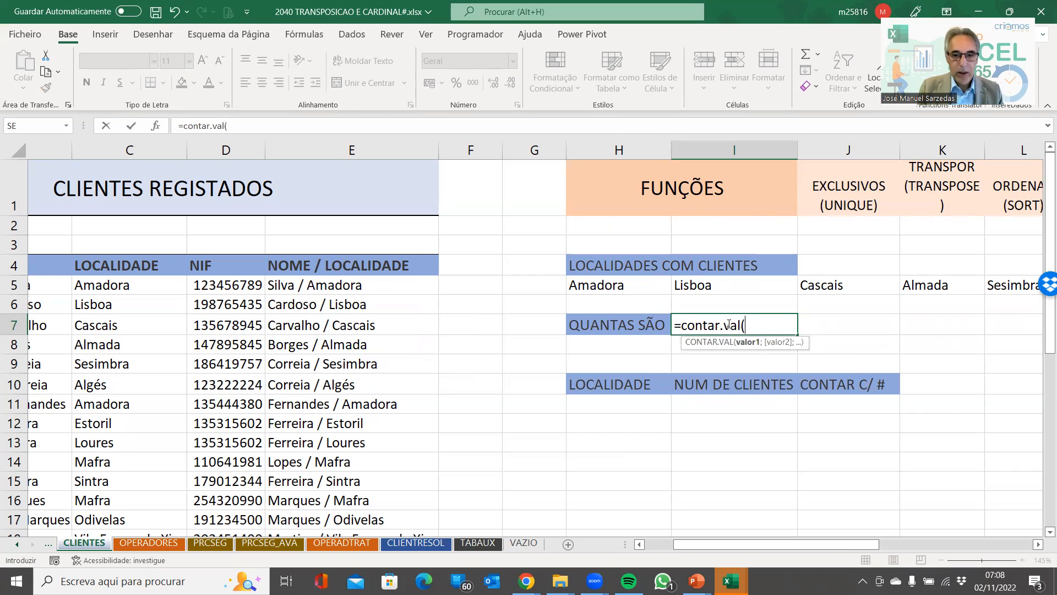
click(636, 284)
text())
key(ctrl+Return)
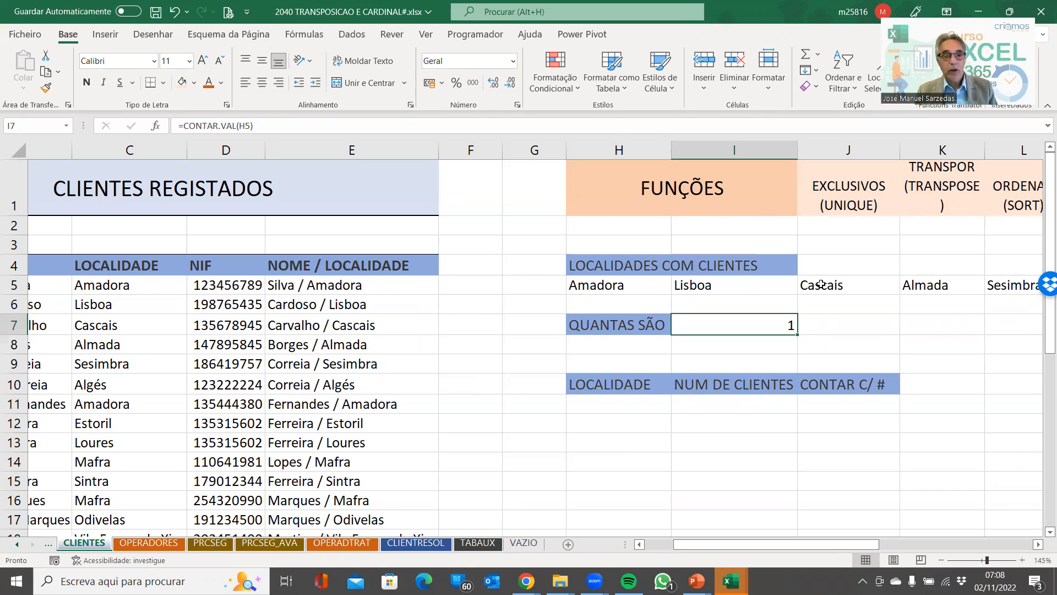
Extend the reference in I7 to the whole spill range, making the formula =CONTAR.VAL(H5#).
click(249, 126)
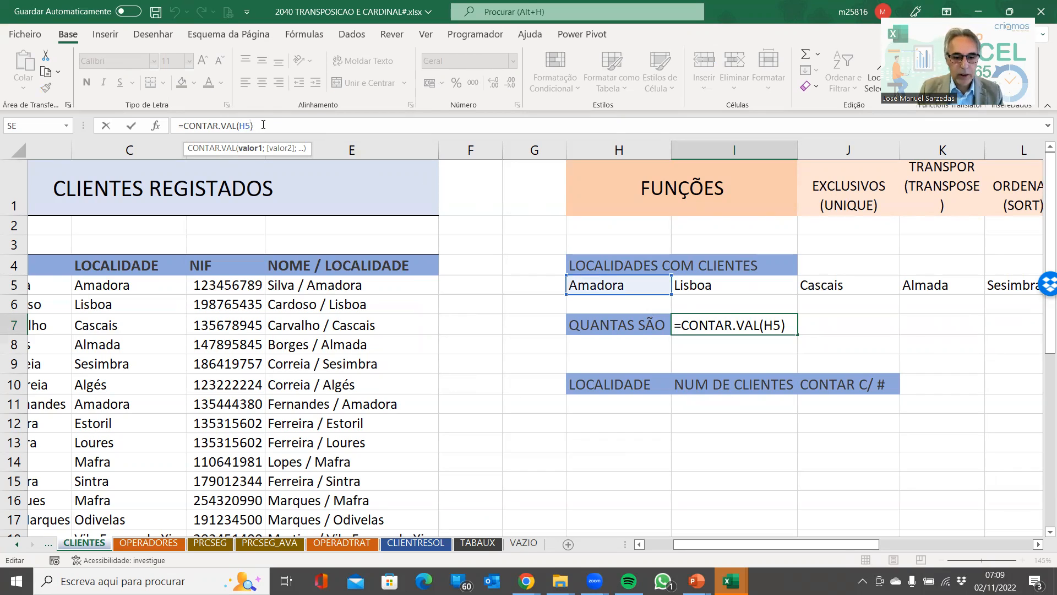
text(#)
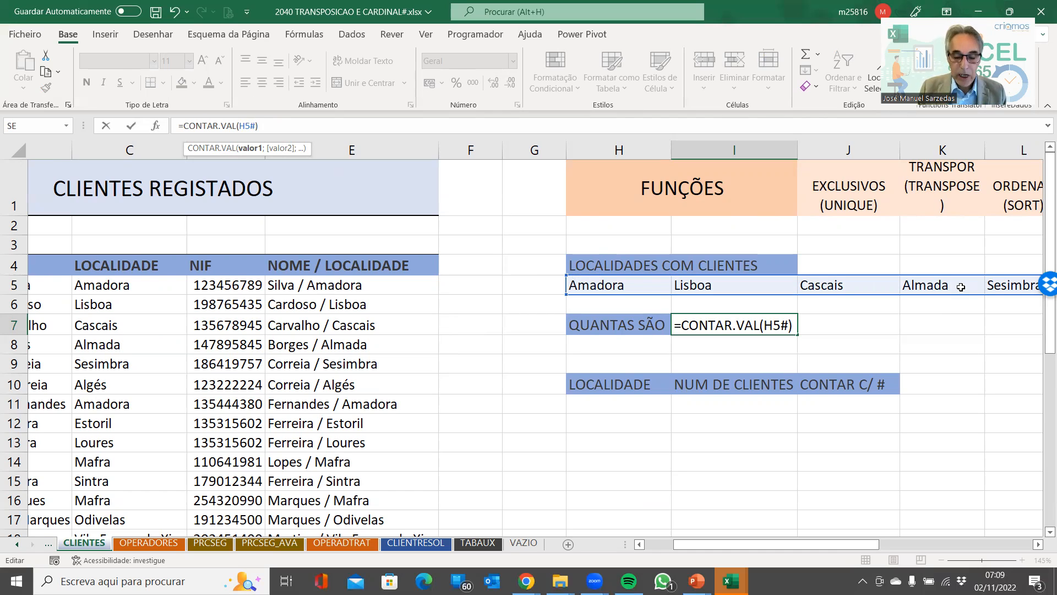
key(Return)
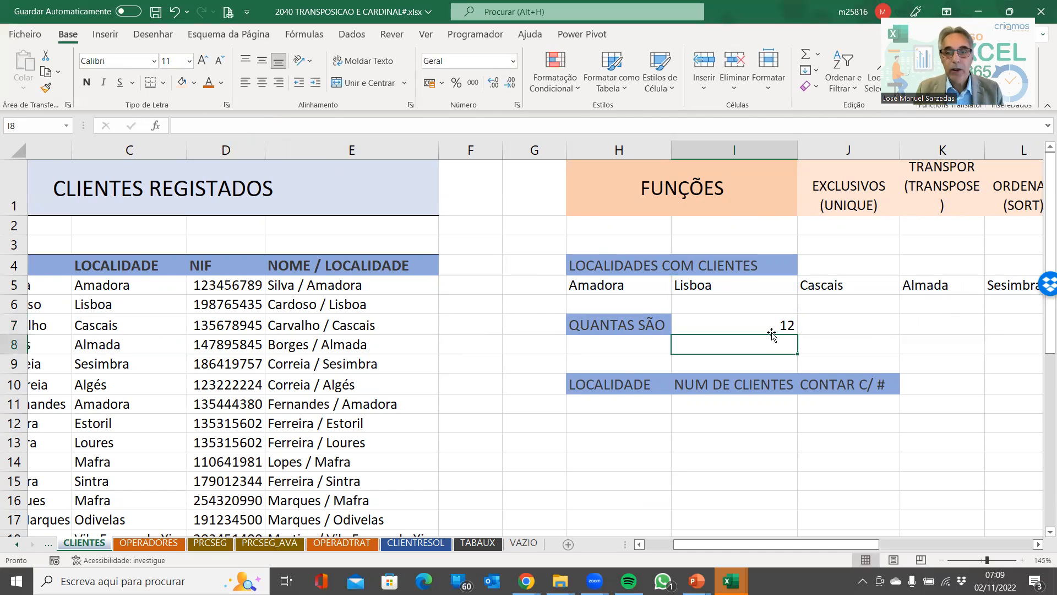
Examine the full row of spilled localities starting at H5 and the formulas behind H5 and I7.
click(747, 320)
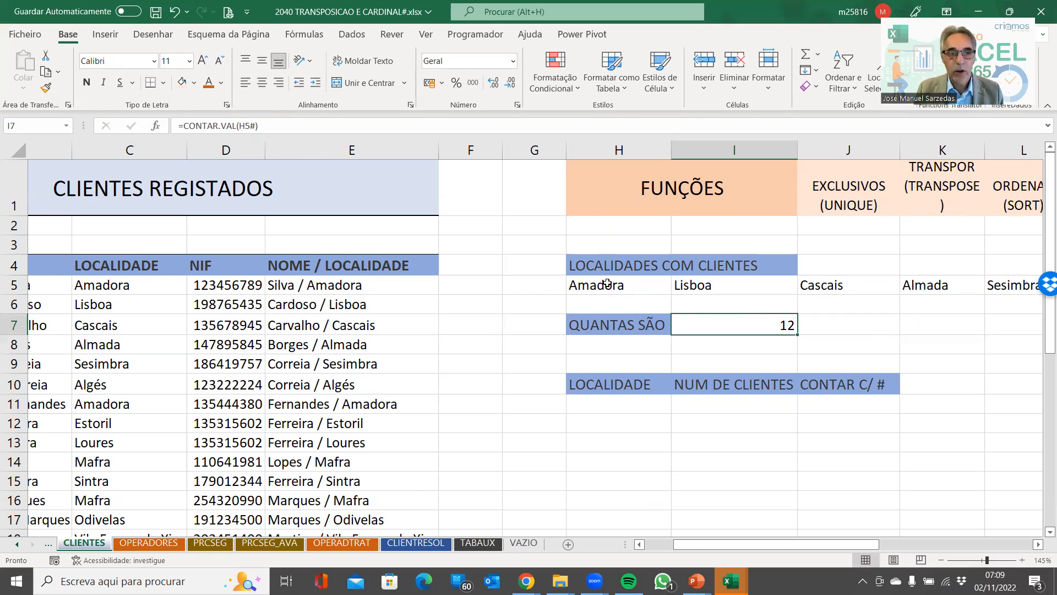
click(628, 289)
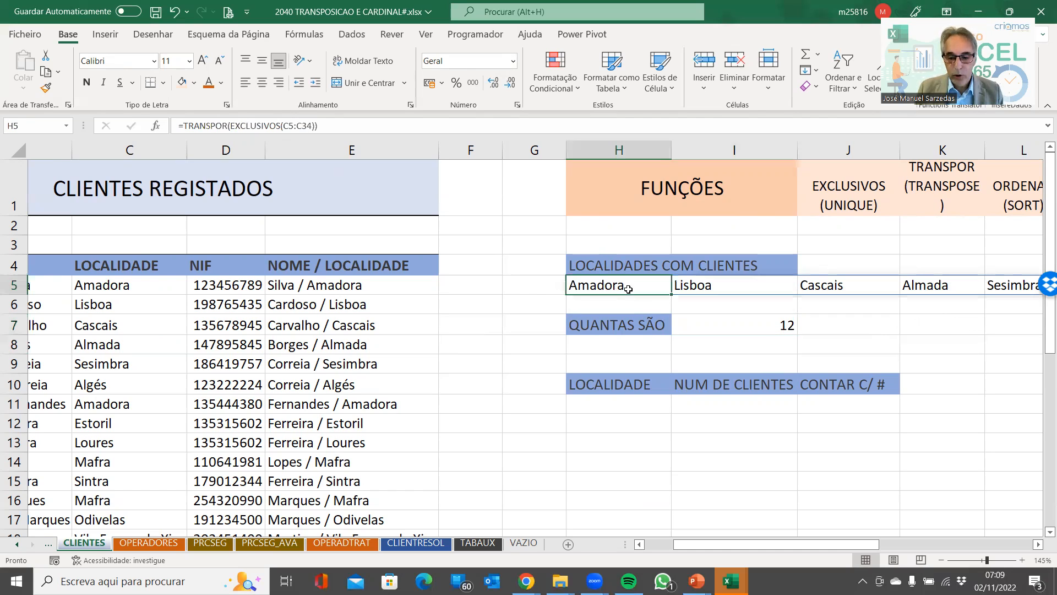
key(Right)
key(Right)
key(Right)
key(Right)
key(Right)
key(Right)
key(Right)
key(Right)
key(Right)
key(Right)
key(Right)
key(Right)
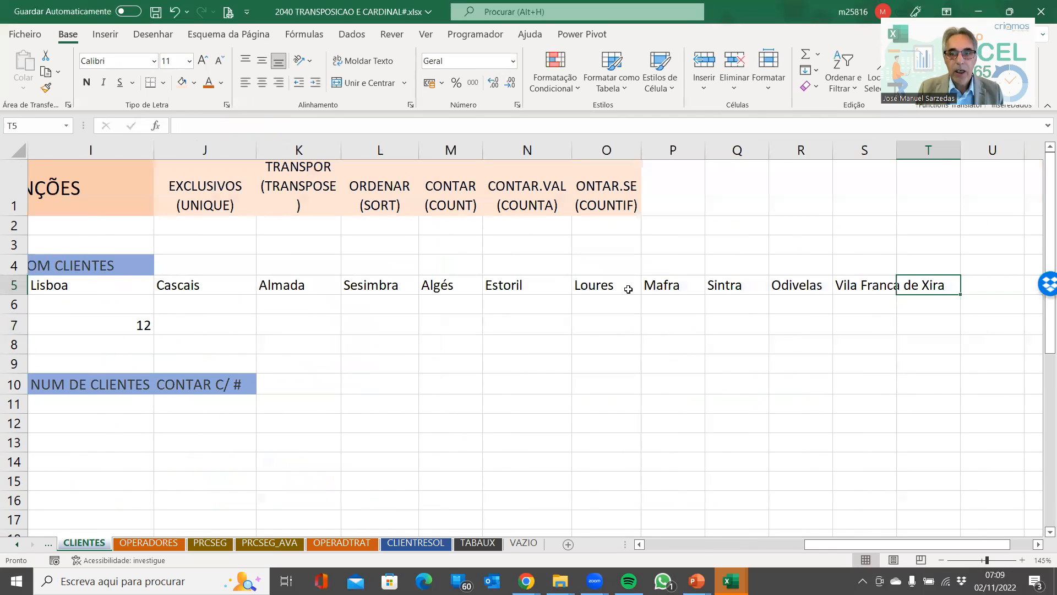
key(Left)
key(Left)
key(Left)
key(Left)
key(Left)
key(Left)
key(Left)
key(Left)
key(Left)
key(Left)
key(Left)
key(Left)
key(Left)
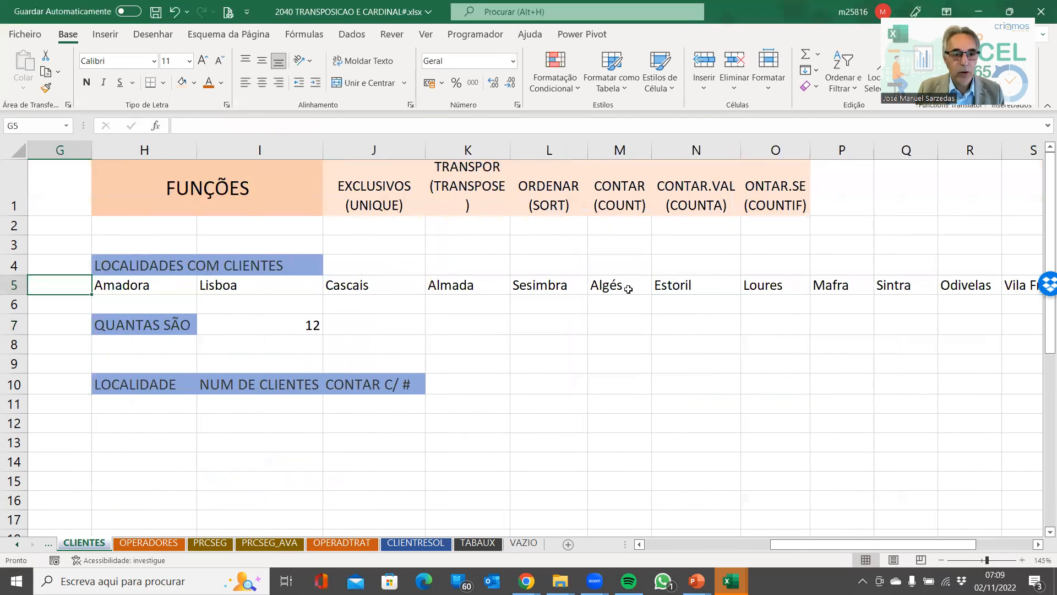
key(Left)
key(Right)
key(Right)
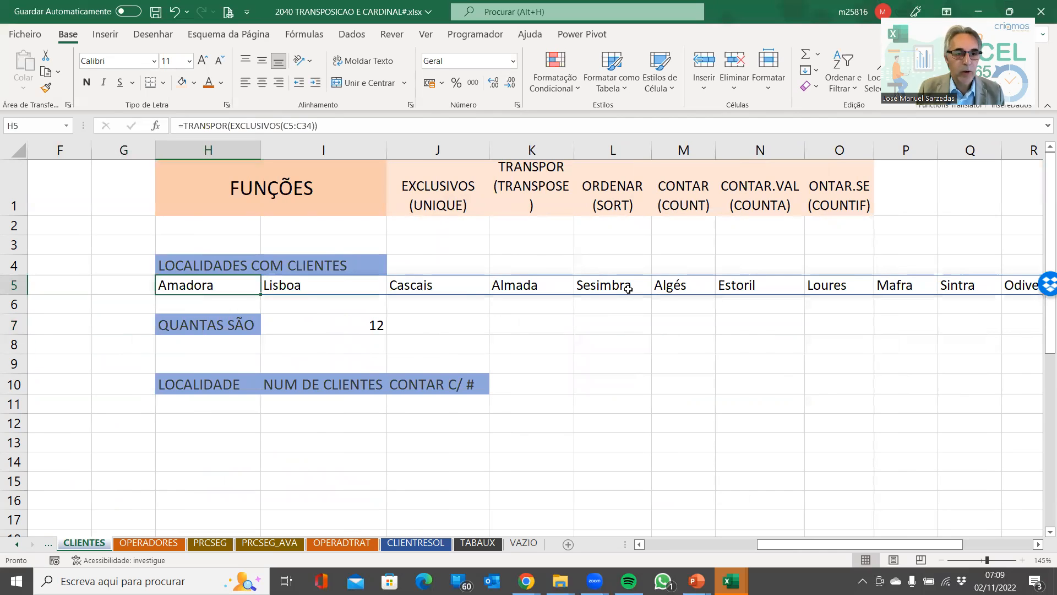
key(Left)
key(Left)
key(Left)
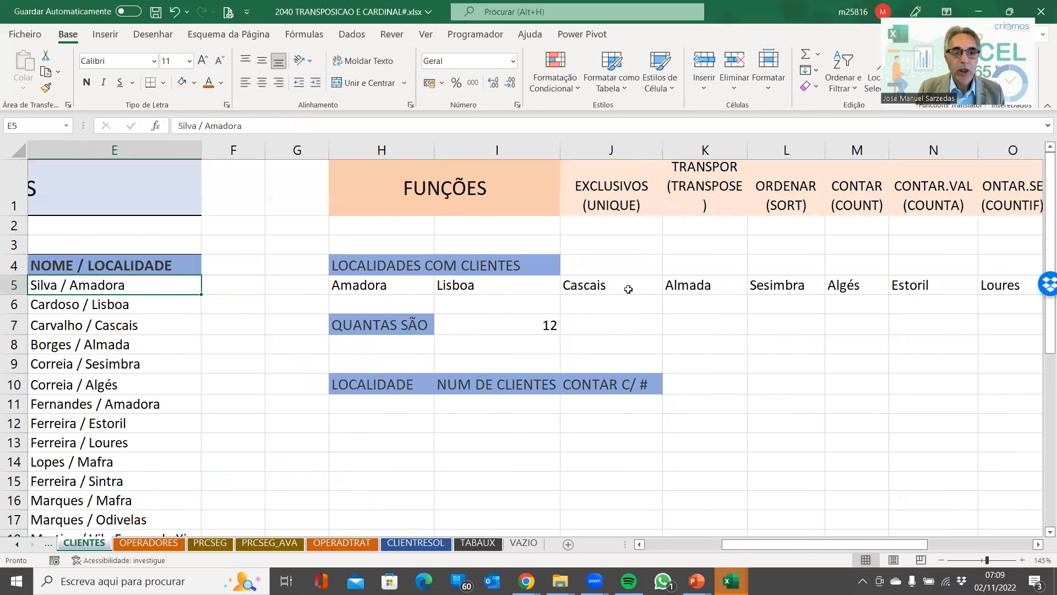
click(391, 288)
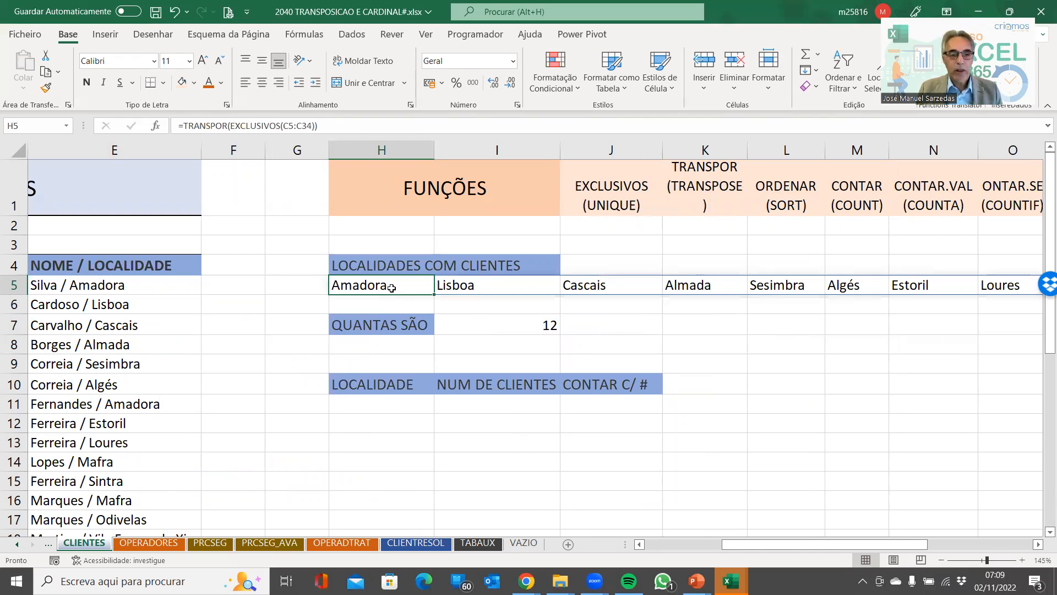
click(474, 318)
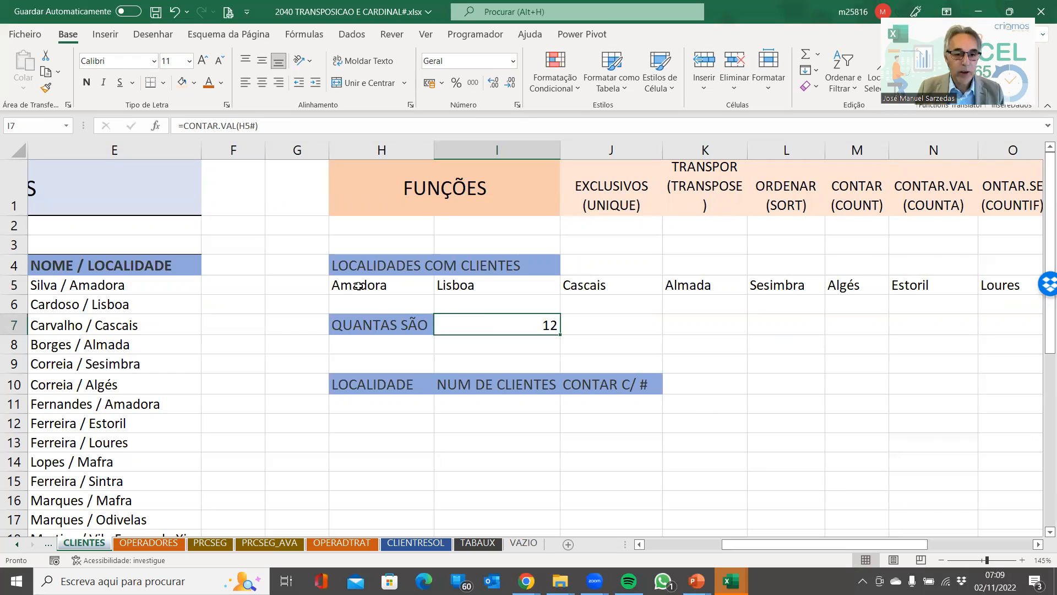
Enter the formula =ORDENAR(C5:C34) in H11, under the LOCALIDADE heading, to sort all the client localities.
click(396, 402)
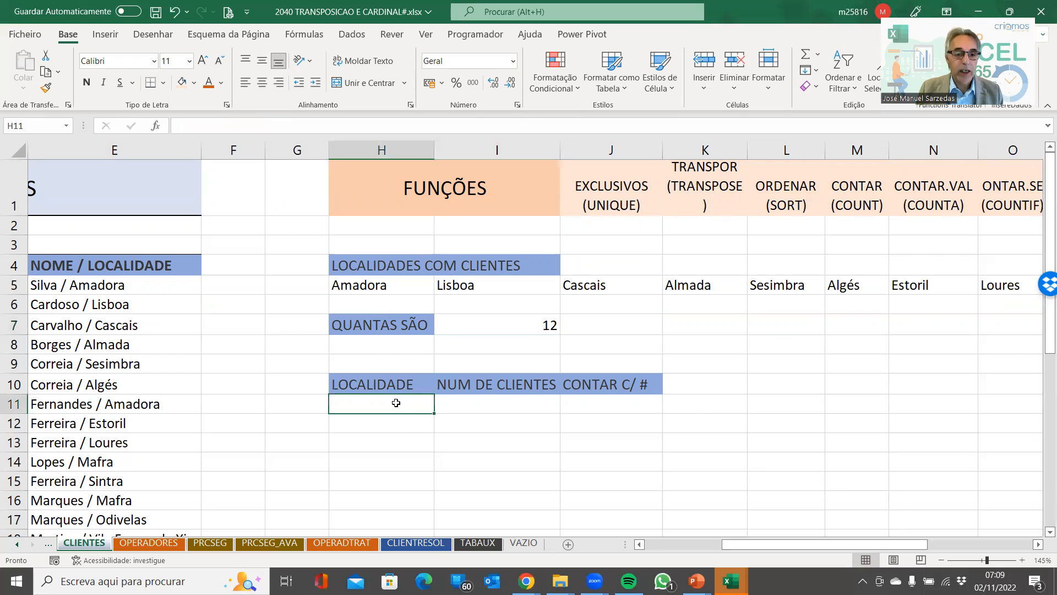
scroll(396, 403, down, 4)
scroll(394, 402, up, 2)
scroll(395, 403, down, 2)
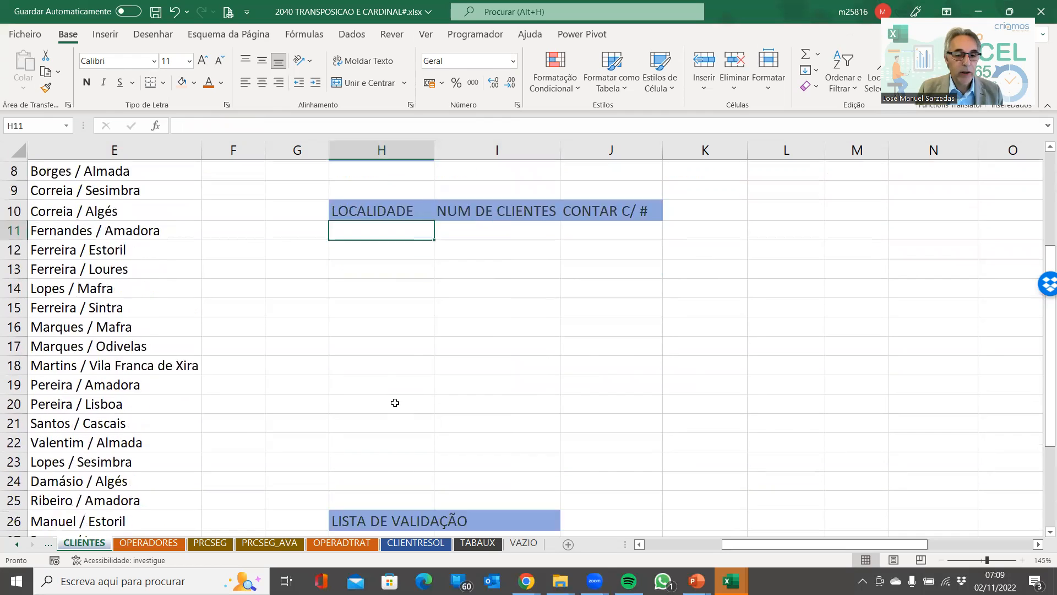
scroll(394, 403, up, 2)
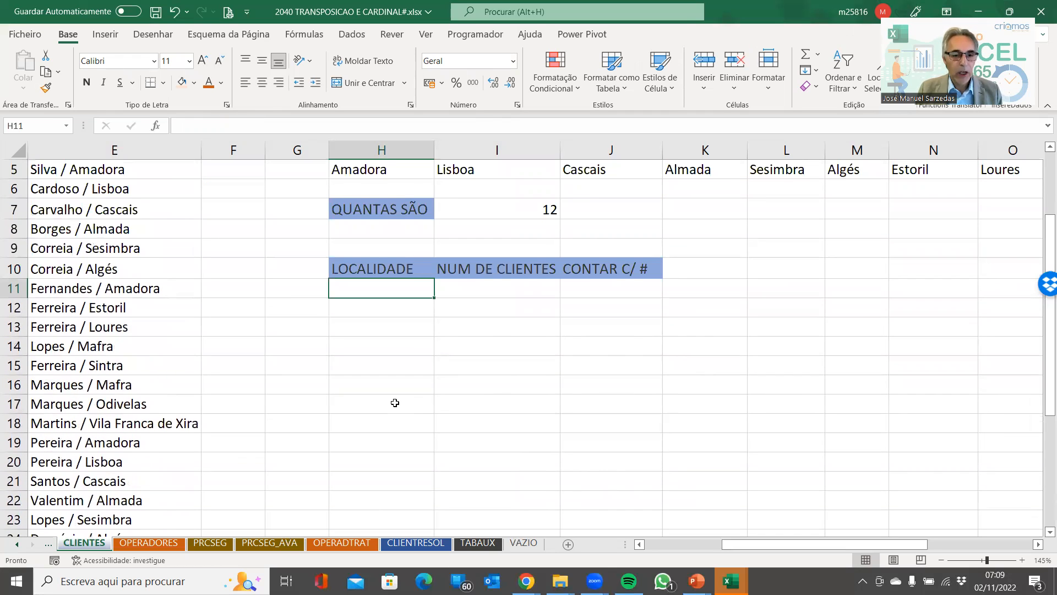
ctrl+scroll(395, 403, down, 1)
scroll(378, 382, down, 1)
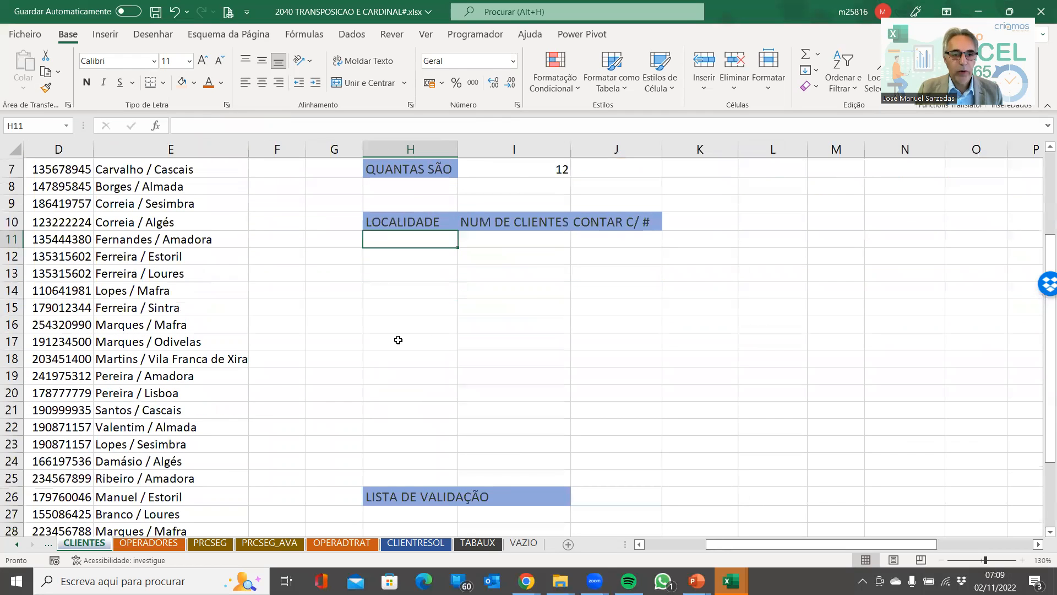
scroll(398, 340, up, 2)
scroll(379, 328, up, 1)
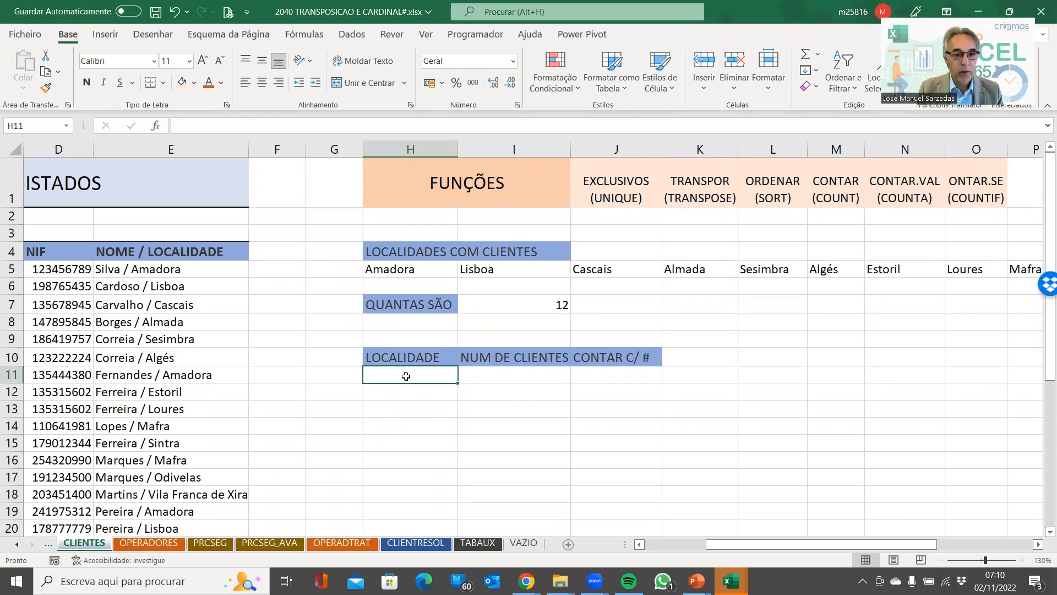
text(=or)
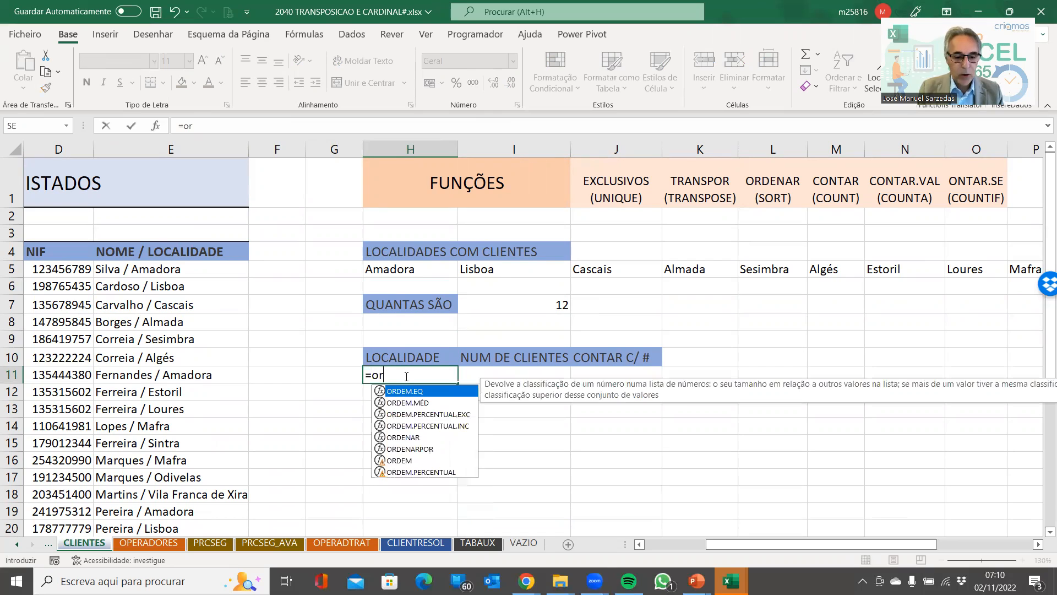
text(denar)
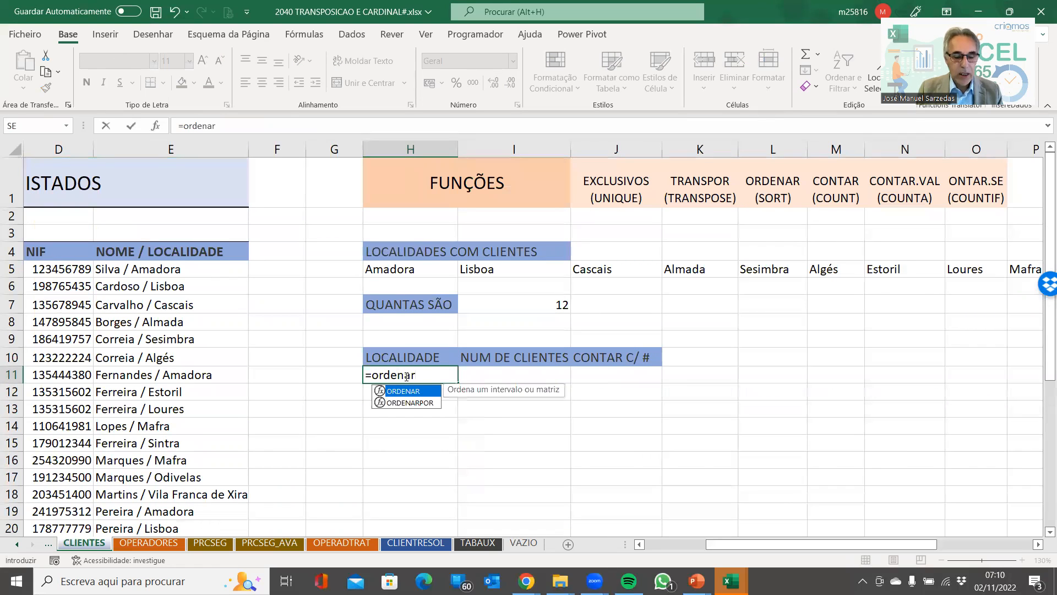
key(Tab)
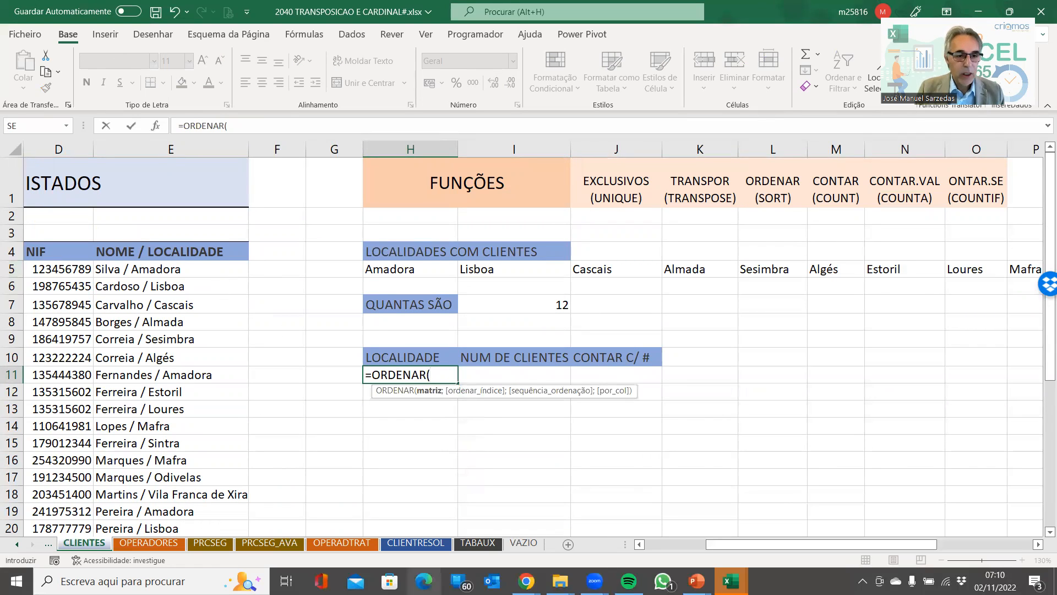
scroll(575, 552, left, 2)
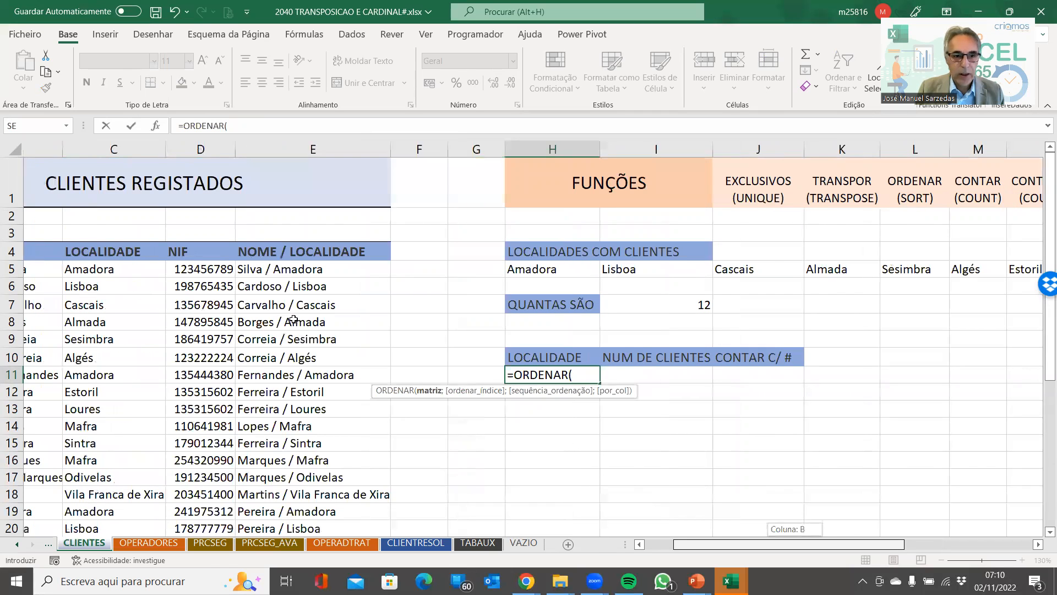
click(101, 269)
drag(101, 269, 88, 501)
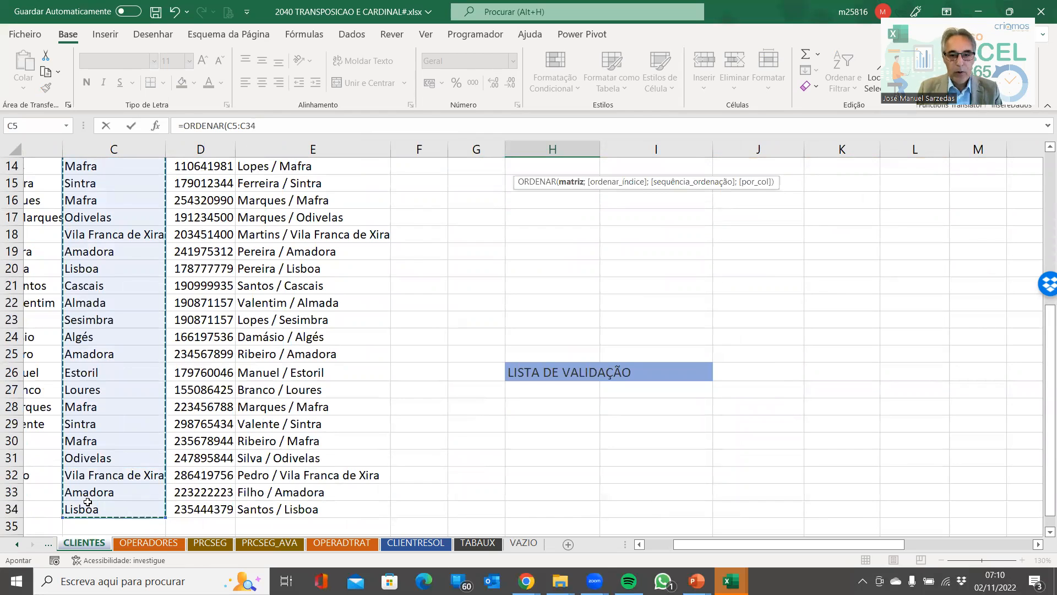
text())
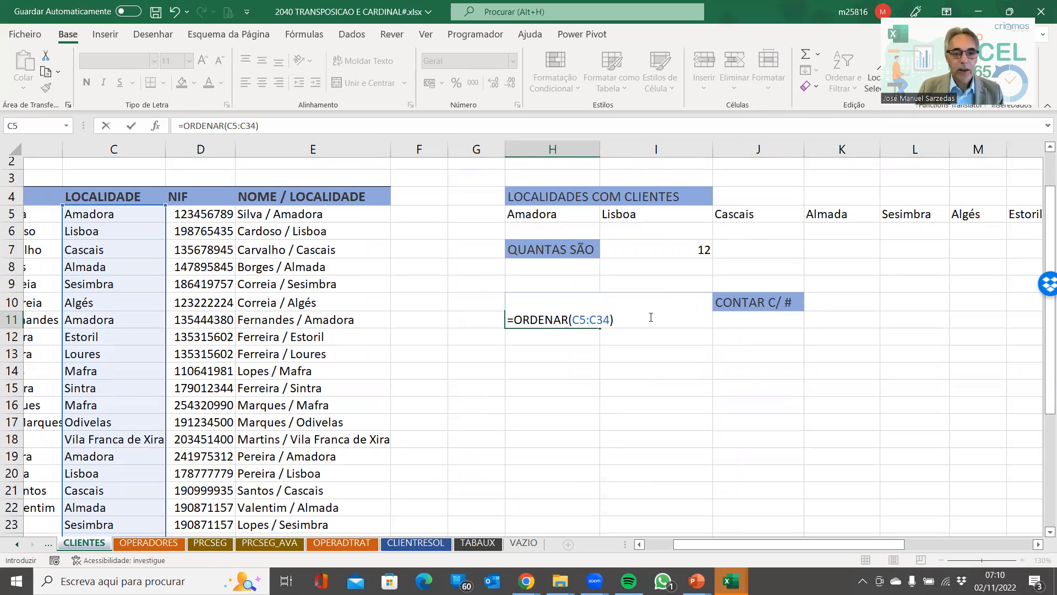
key(Return)
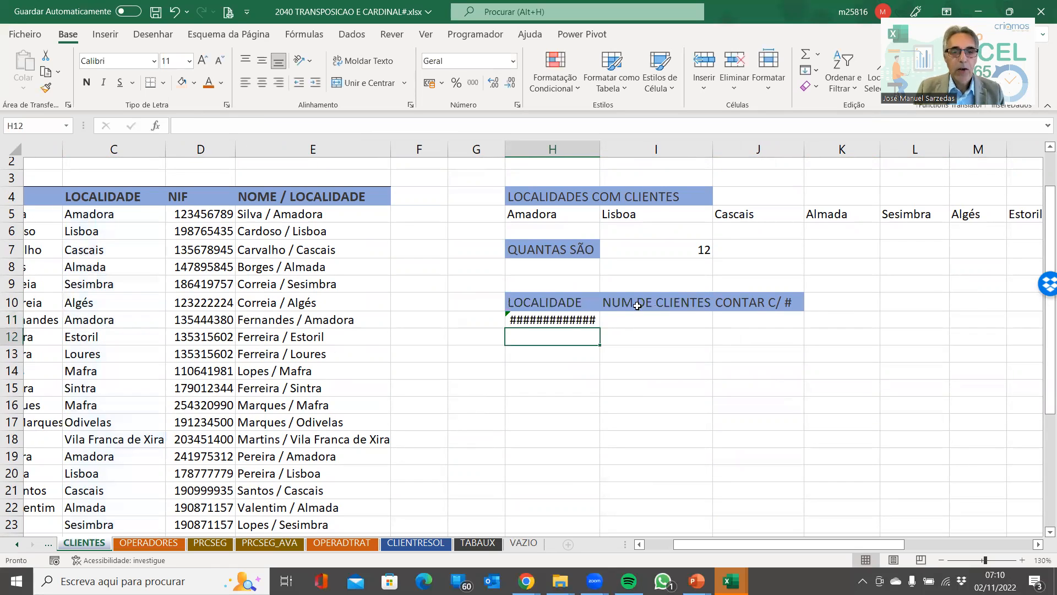
Check the blocked spill range of the formula in H11, move the formula to G11 and review the sorted list.
click(572, 320)
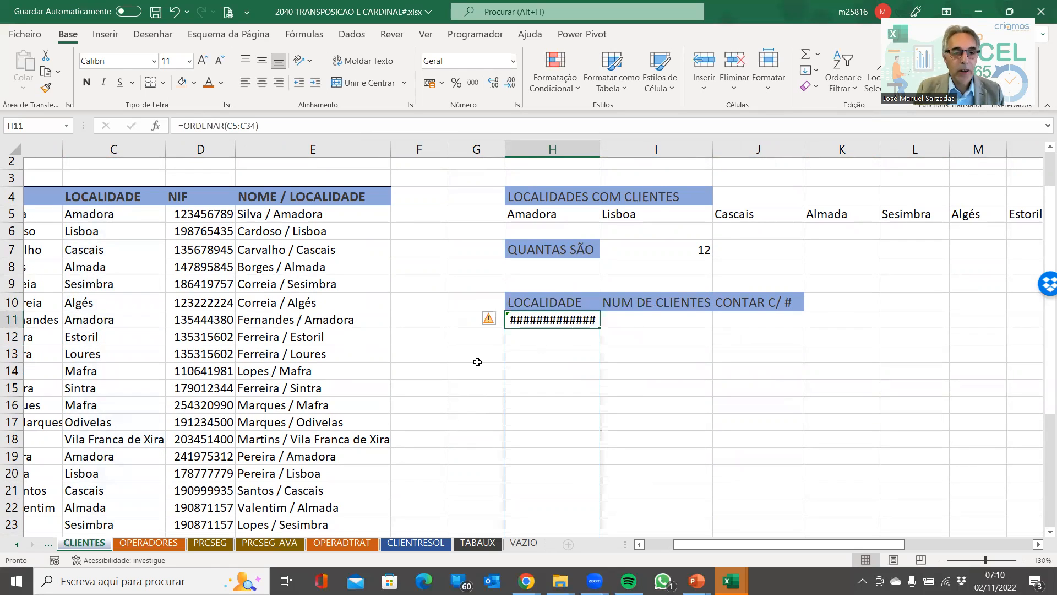
scroll(449, 344, down, 5)
scroll(446, 341, down, 5)
scroll(447, 342, up, 9)
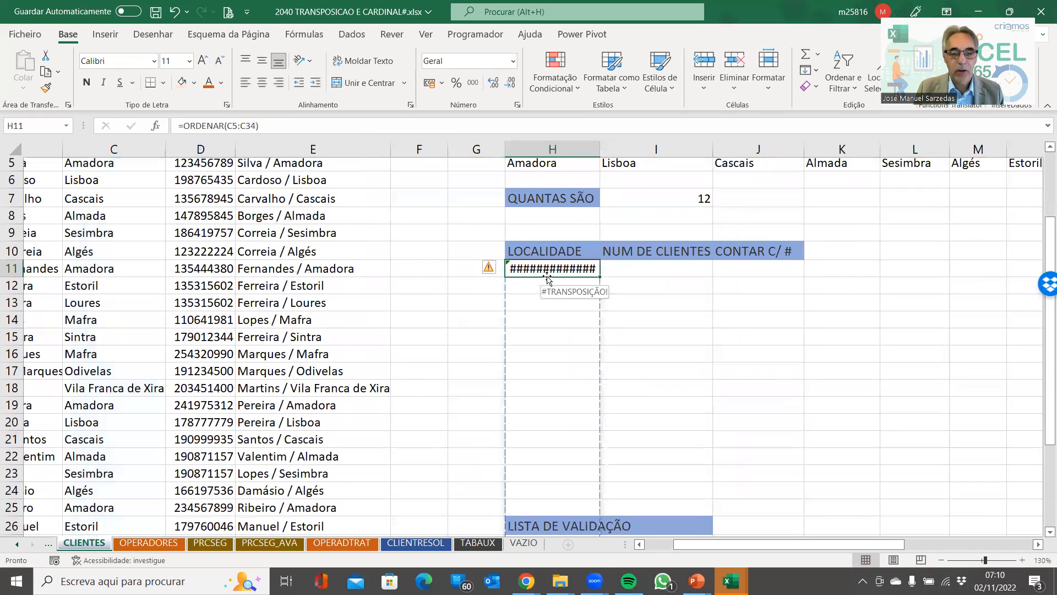
drag(548, 280, 465, 292)
scroll(474, 359, down, 3)
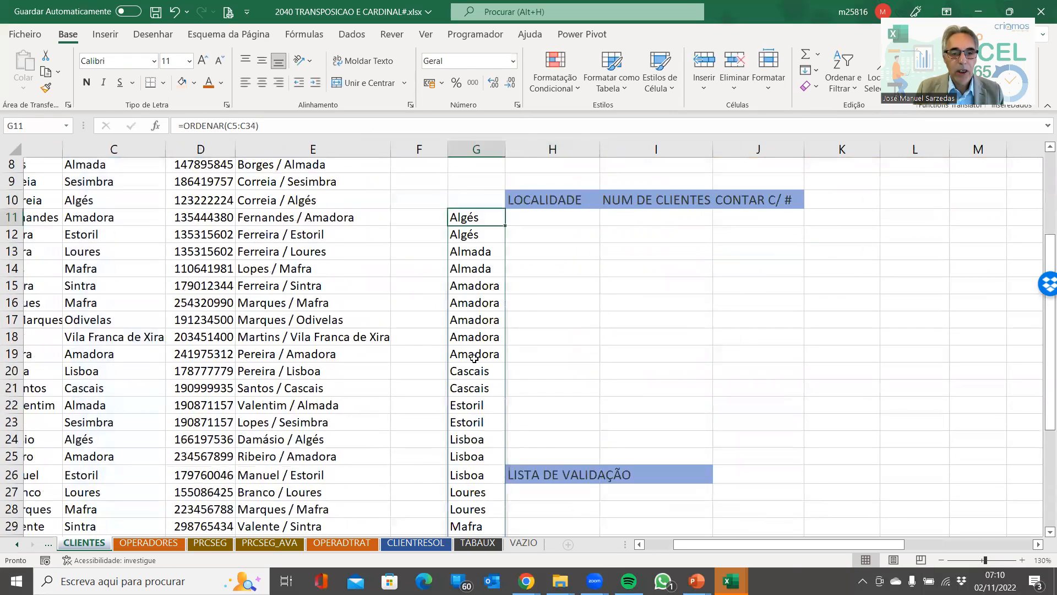
scroll(474, 359, up, 3)
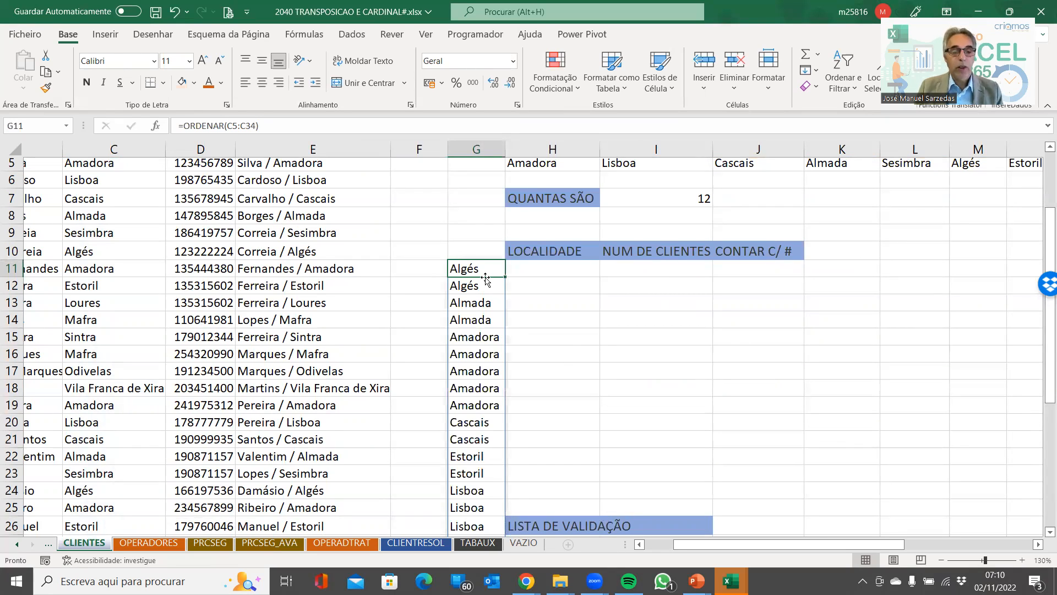
Try moving the sorting formula from G11 back to H11 and undo that move.
drag(486, 277, 511, 279)
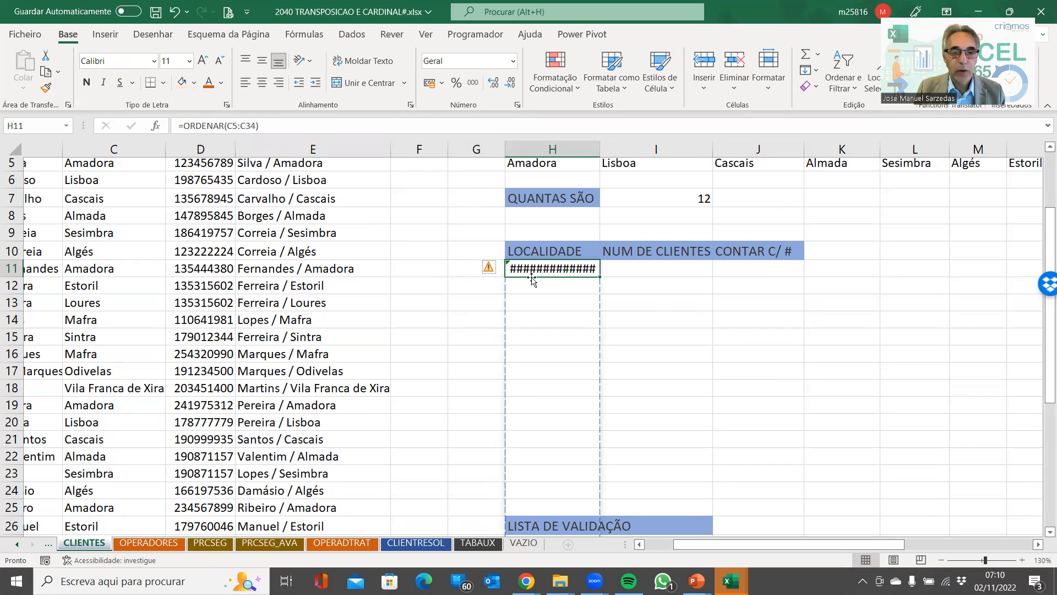
click(174, 17)
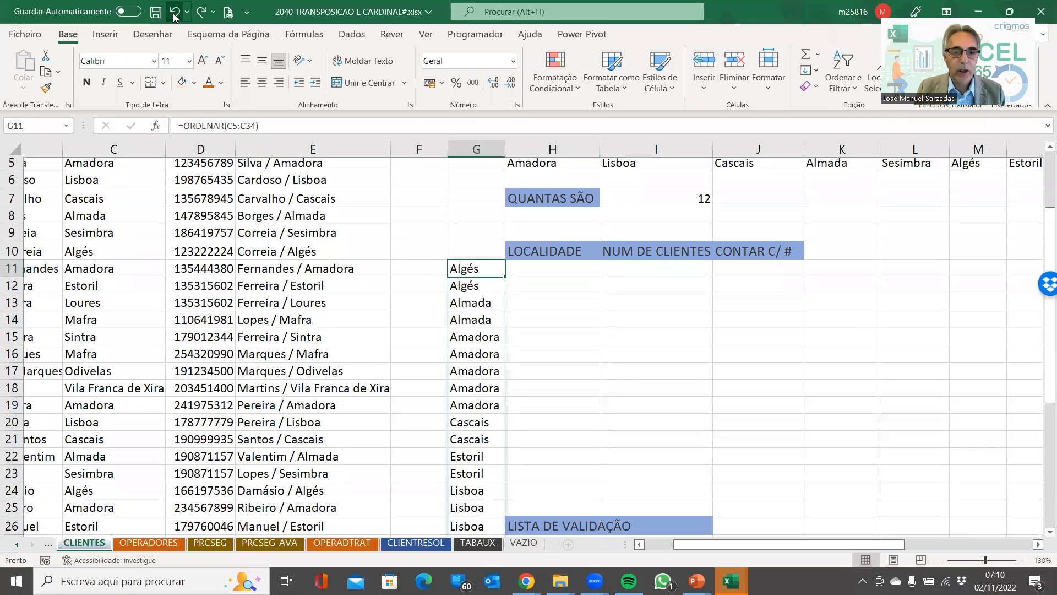
Nest EXCLUSIVOS inside the sorting formula in G11, making it =ORDENAR(EXCLUSIVOS(C5:C34)).
click(219, 128)
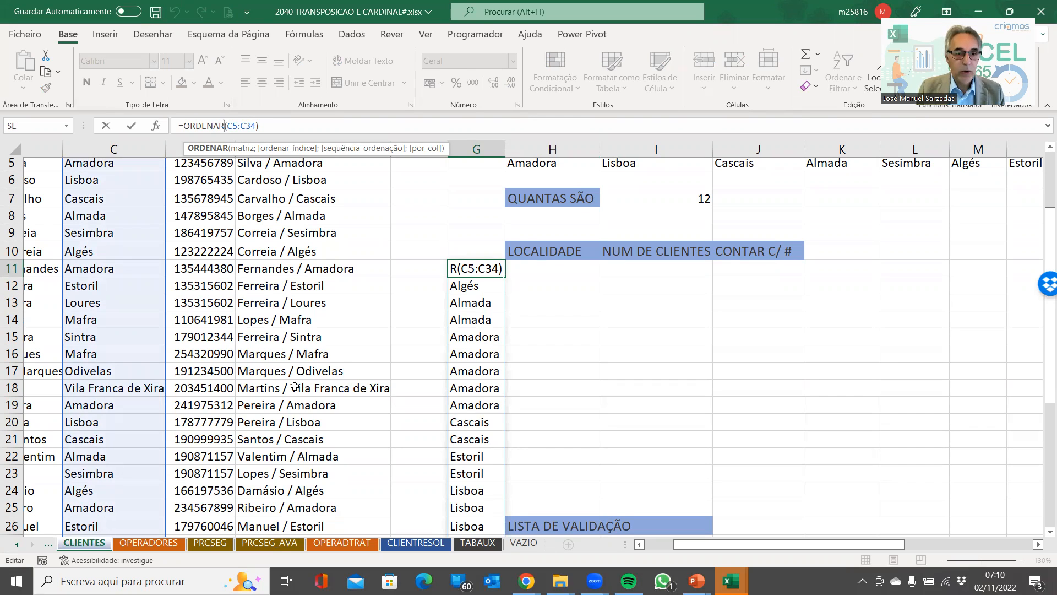
key(Right)
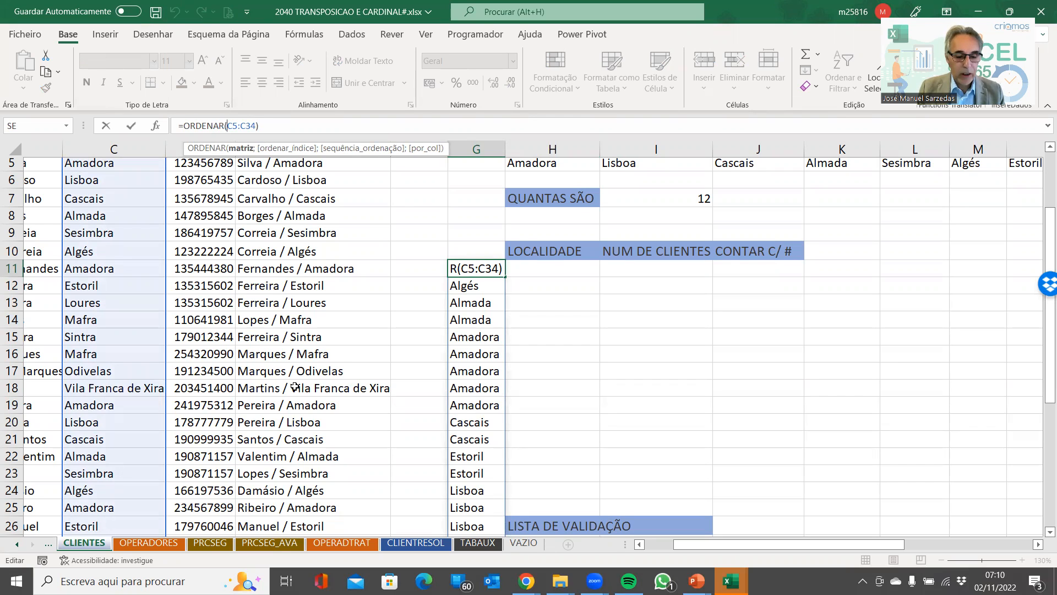
text(EXCLU)
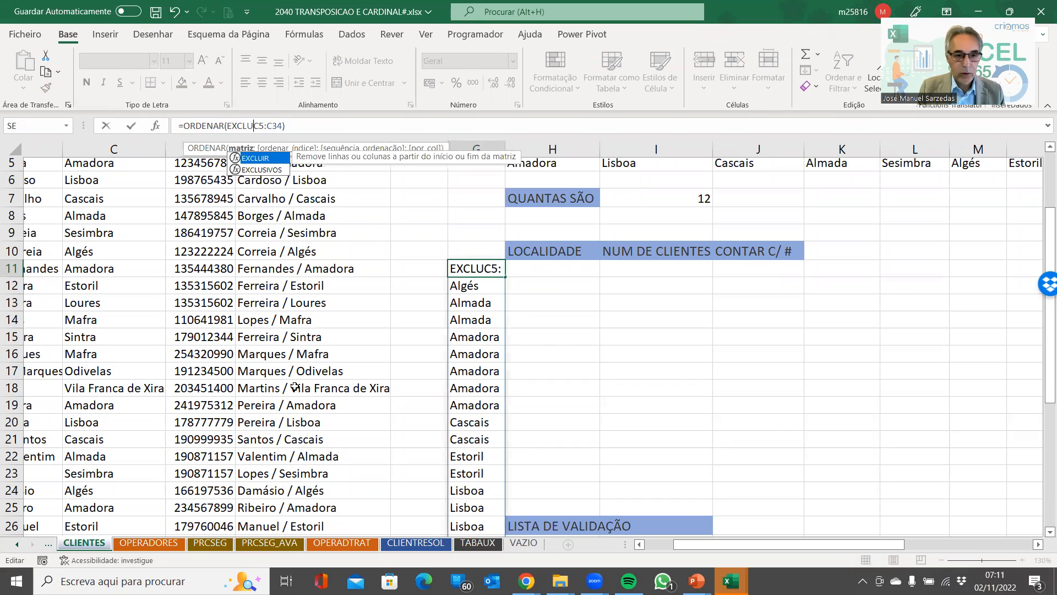
key(Down)
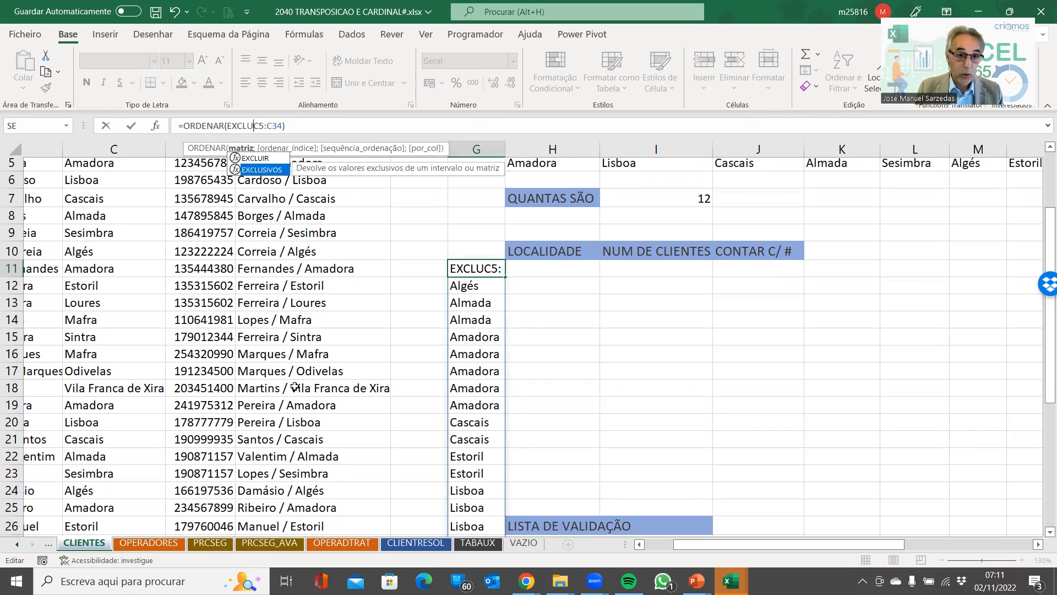
key(Tab)
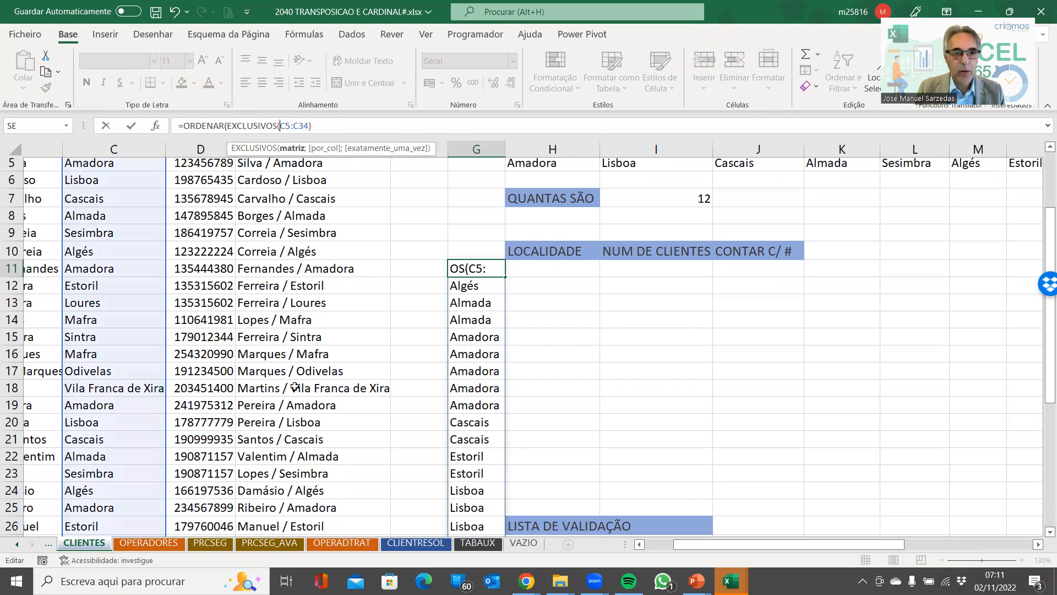
key(Right)
key(Right)
key(Right)
key(Right)
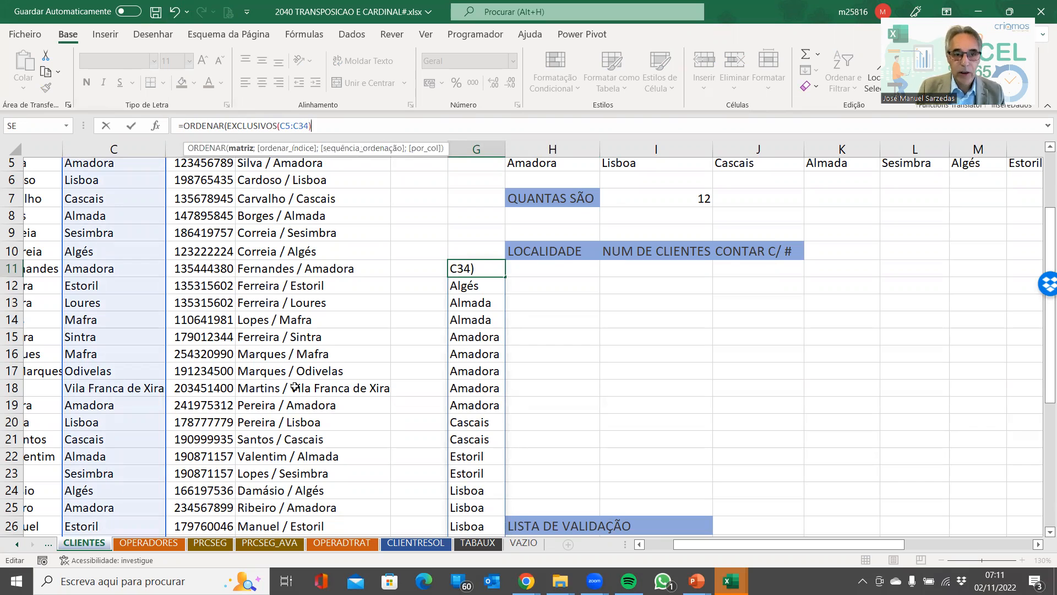
text())
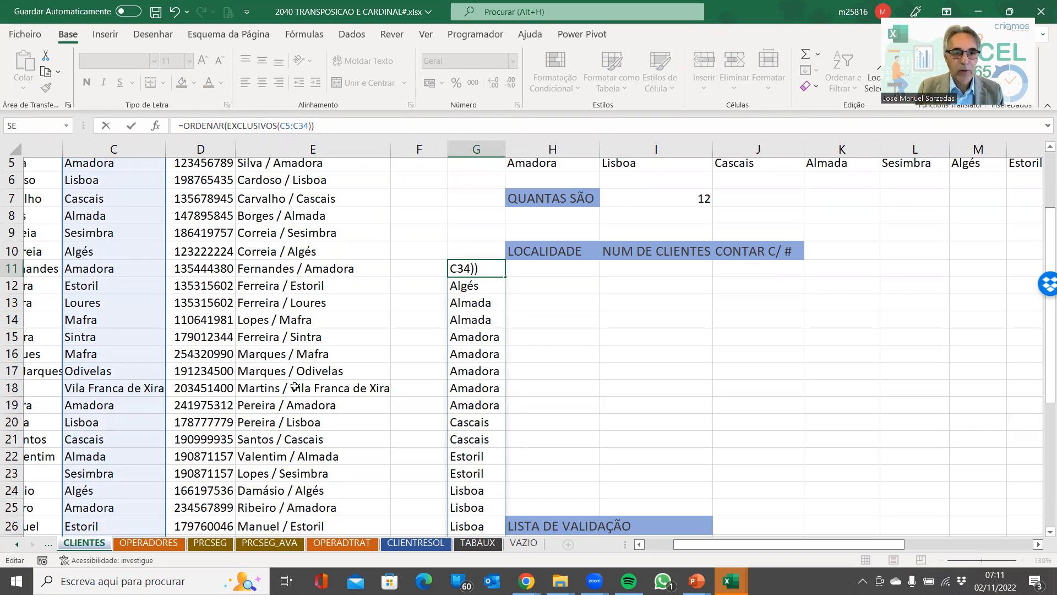
key(Return)
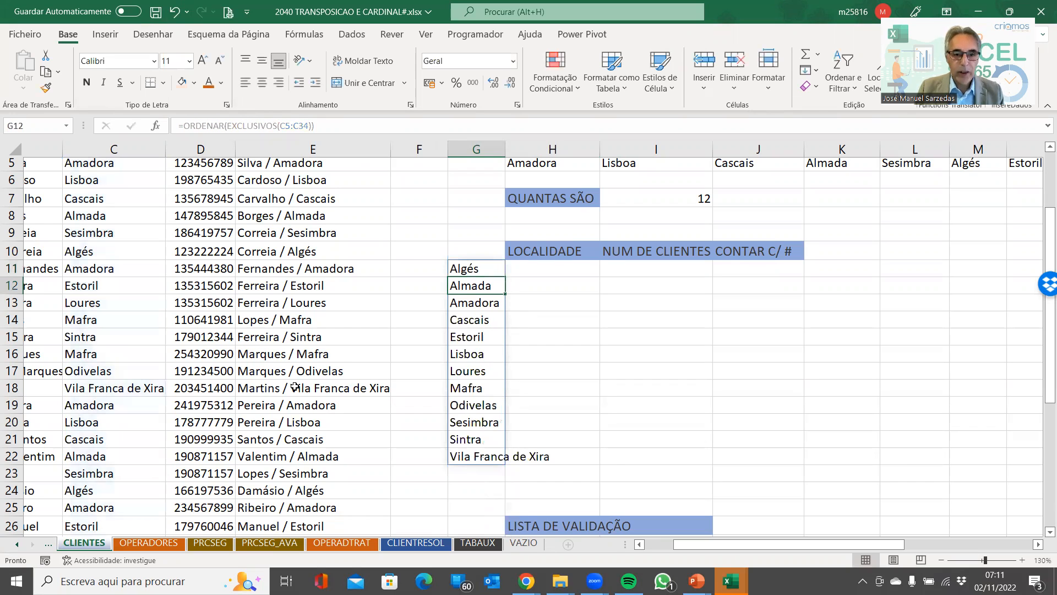
Review the ORDENAR function arguments of the G11 formula, reading the descriptions of Ordenar_índice, Sequência_ordenação and Por_col.
click(473, 269)
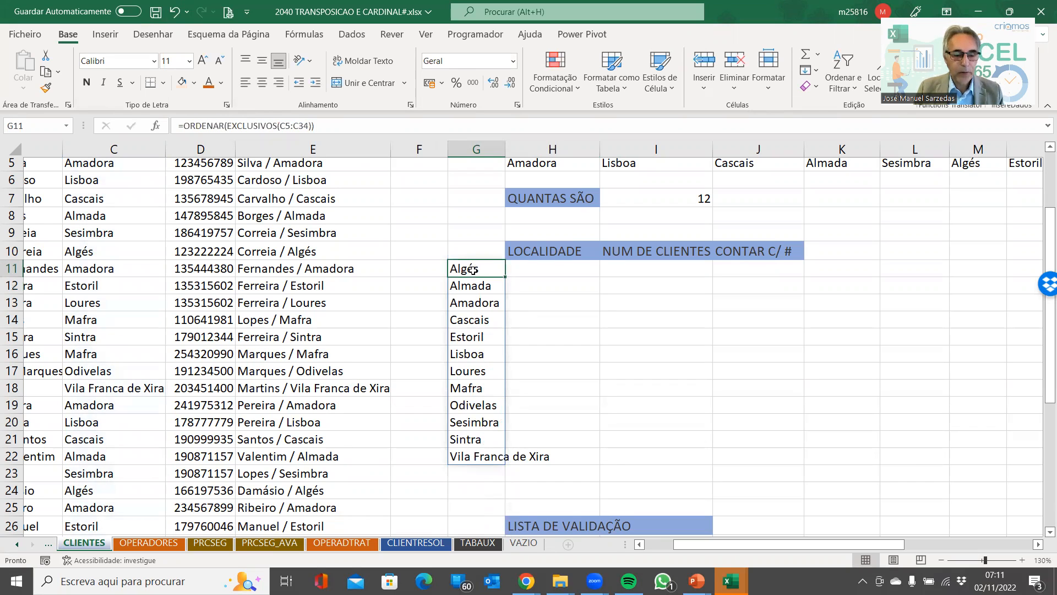
double_click(472, 270)
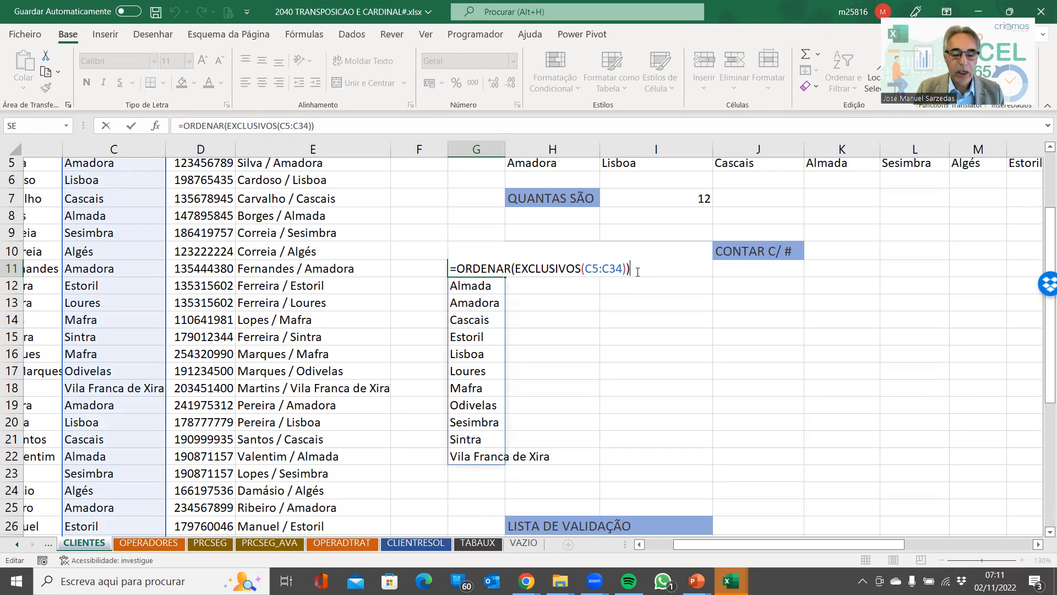
click(155, 126)
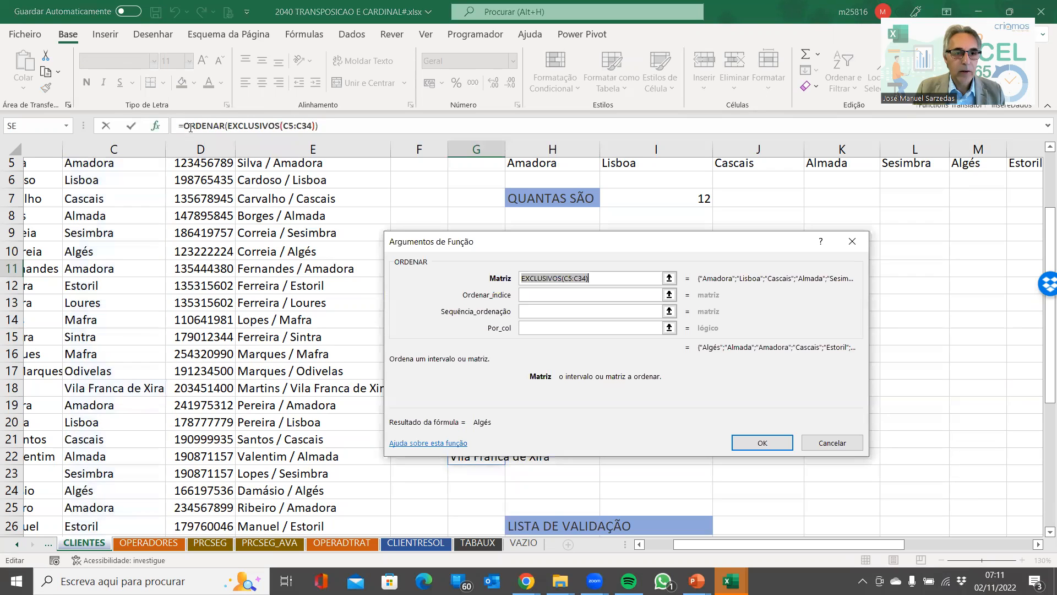
click(566, 294)
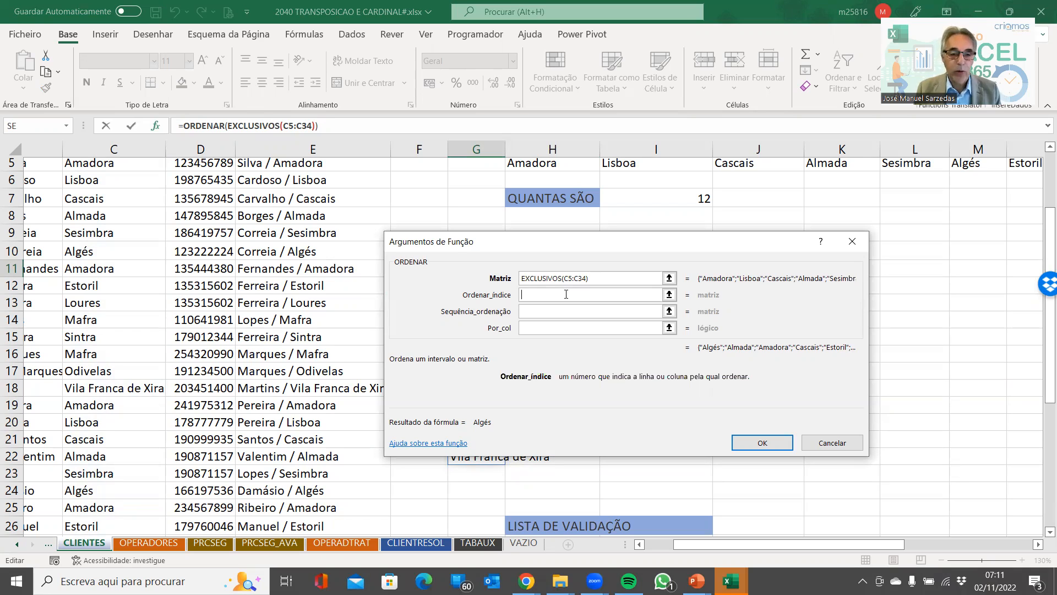
click(561, 313)
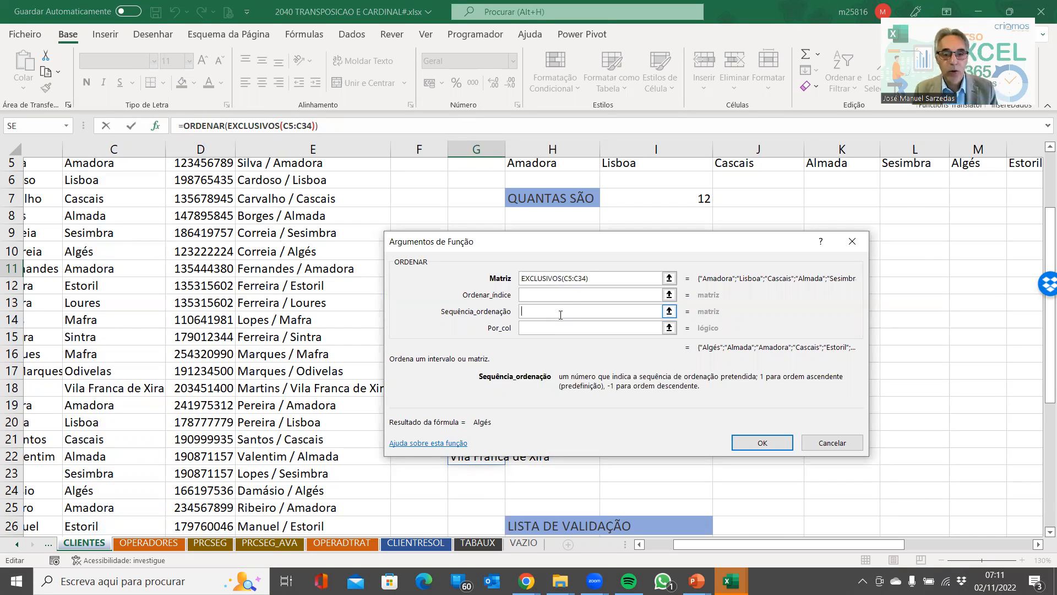
click(560, 326)
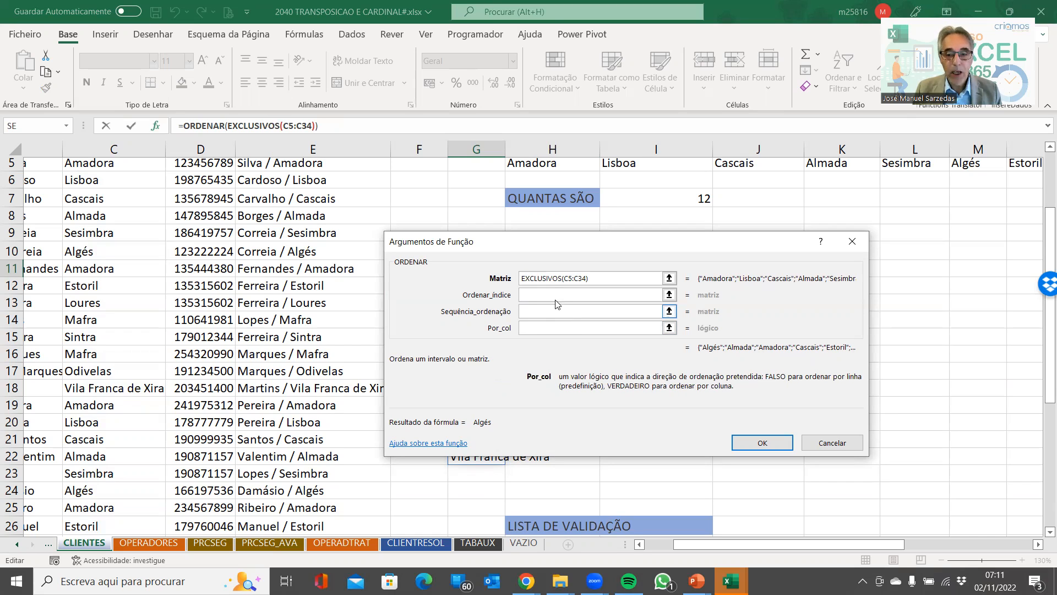
click(554, 295)
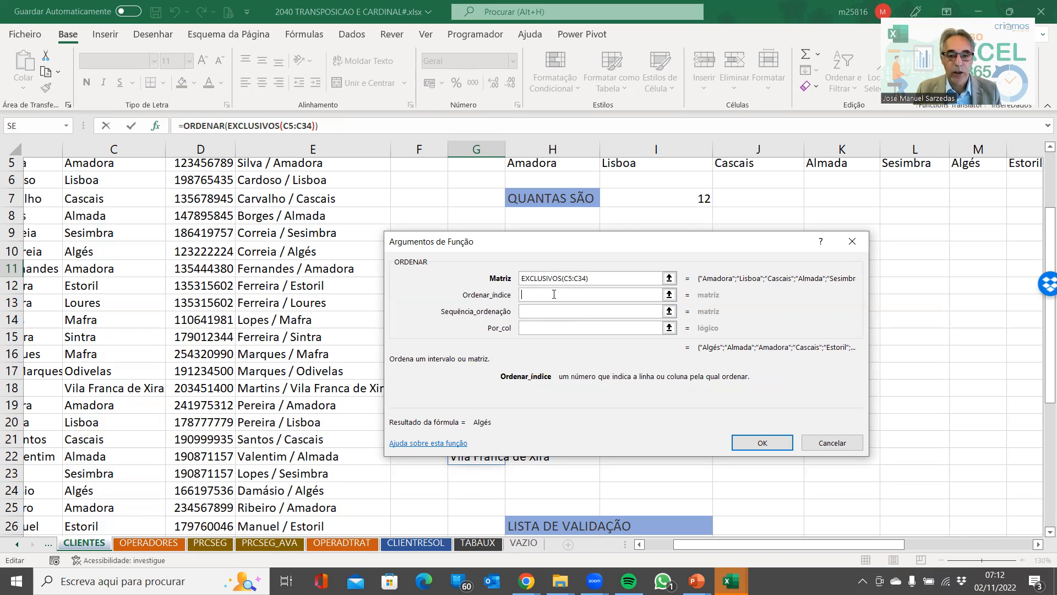
click(764, 443)
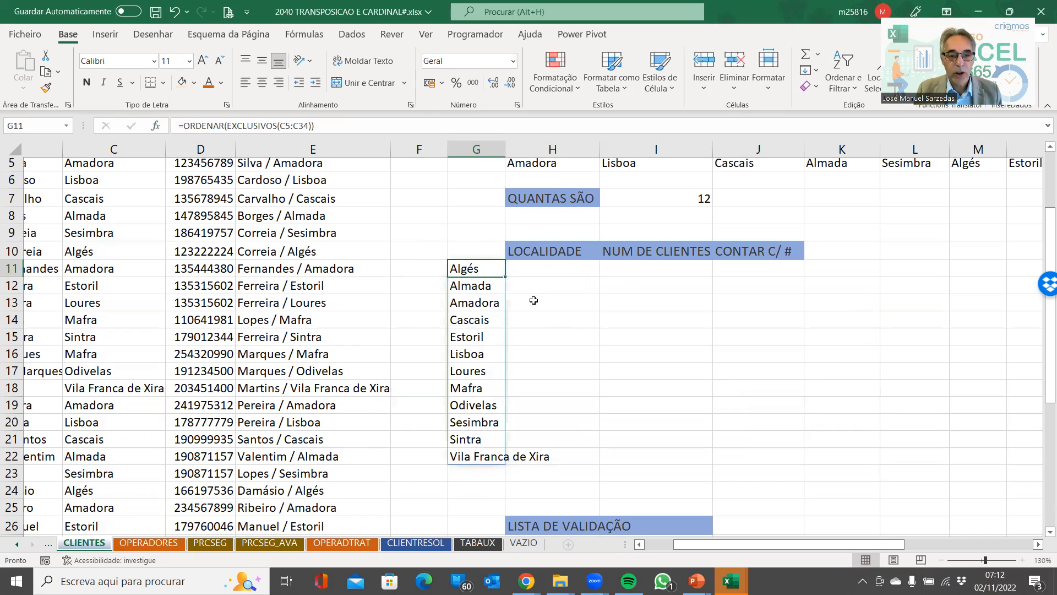
Move the sorted unique localities formula from G11 to H11, under the LOCALIDADE heading.
drag(486, 261, 551, 270)
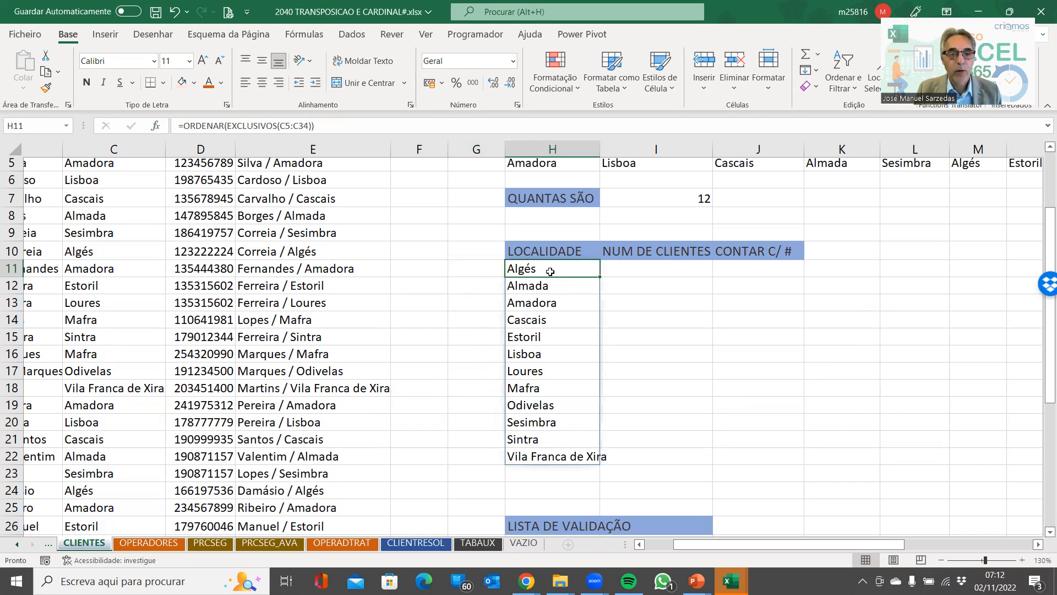
Look over the sorted localities in H11:H22 and the LISTA DE VALIDAÇÃO section below them.
scroll(550, 272, down, 4)
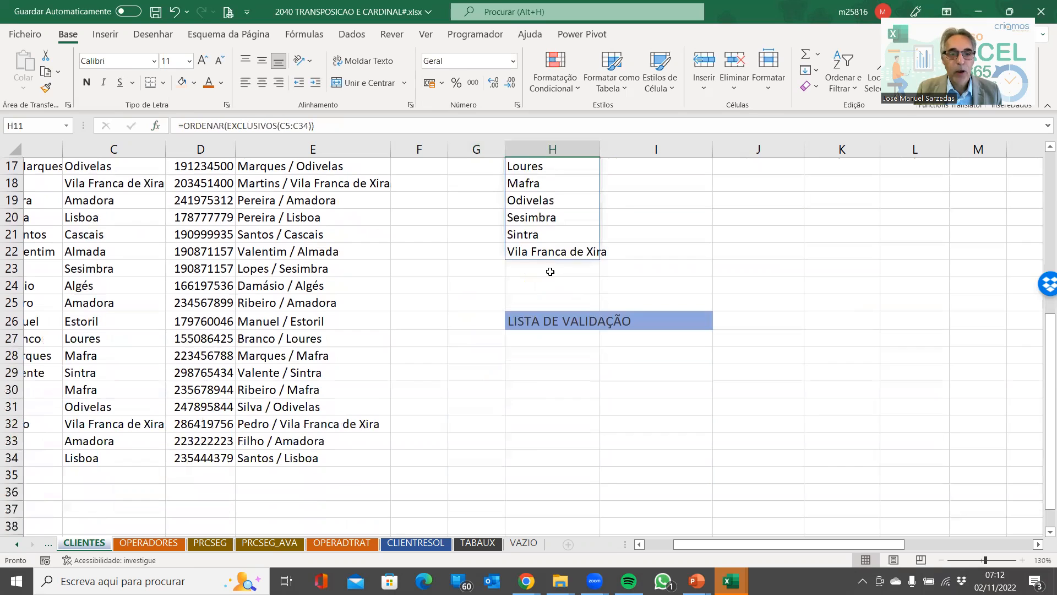
scroll(548, 315, up, 5)
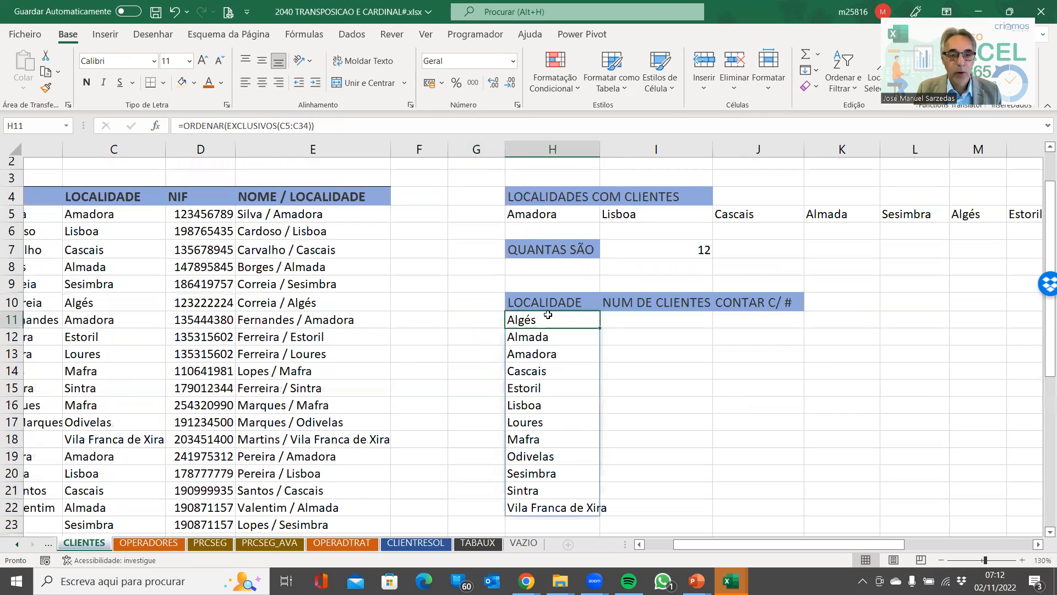
scroll(548, 315, up, 1)
scroll(546, 365, down, 2)
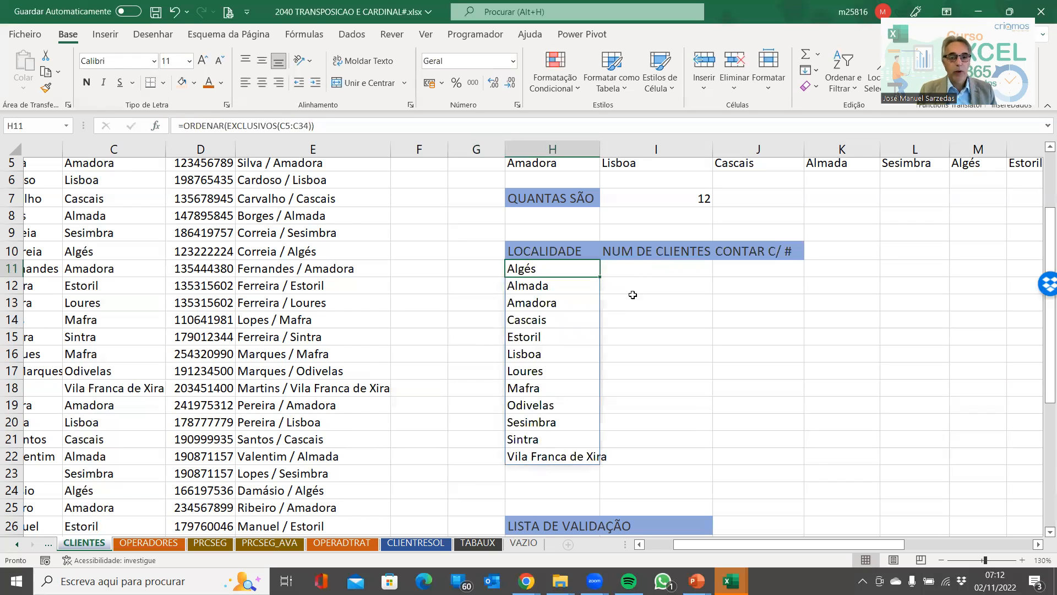
scroll(595, 372, down, 3)
click(564, 375)
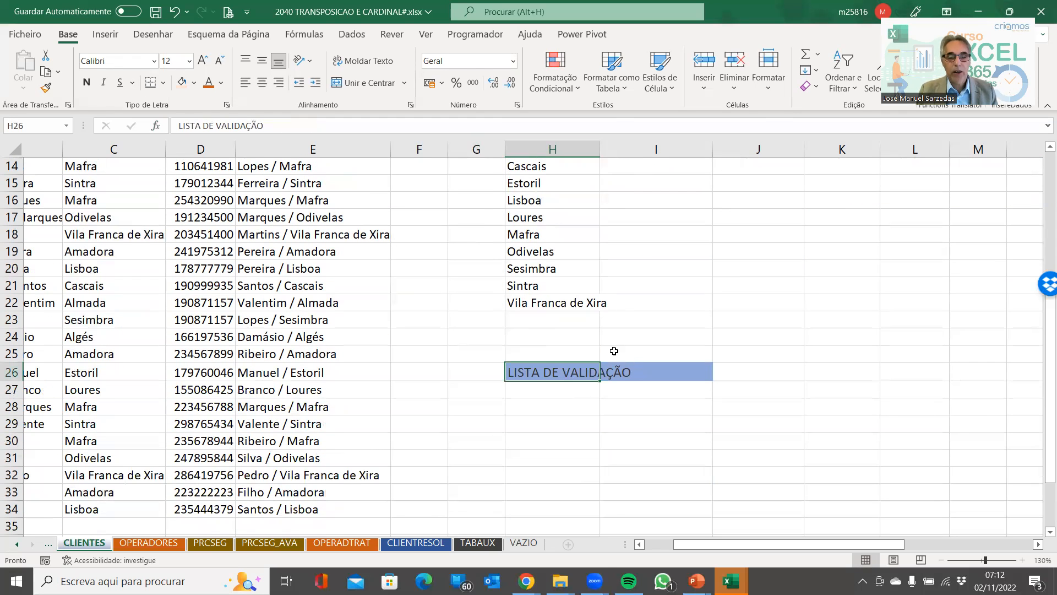
scroll(608, 347, up, 3)
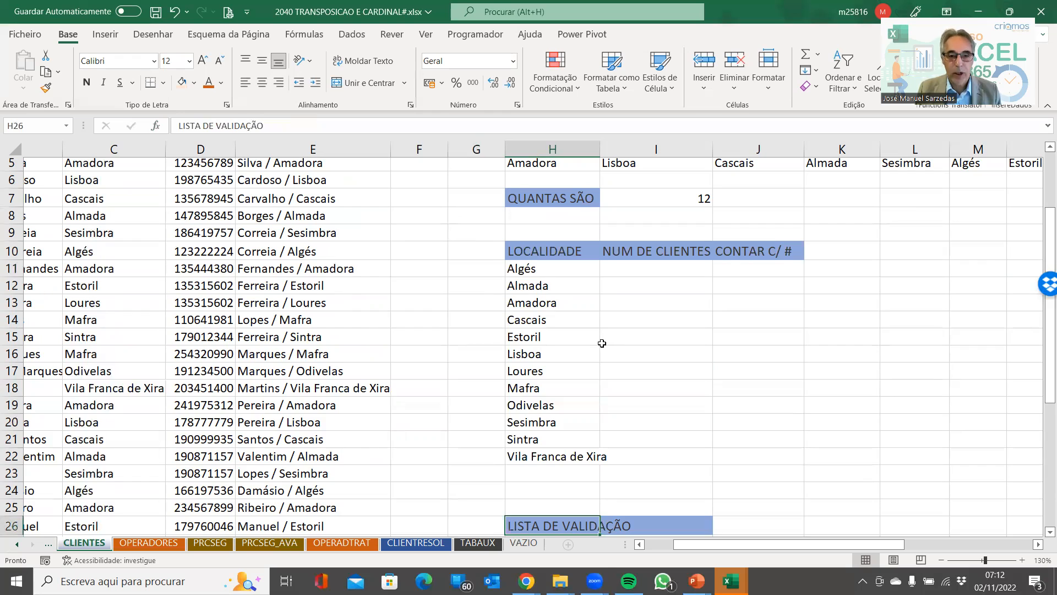
scroll(602, 343, up, 1)
click(550, 319)
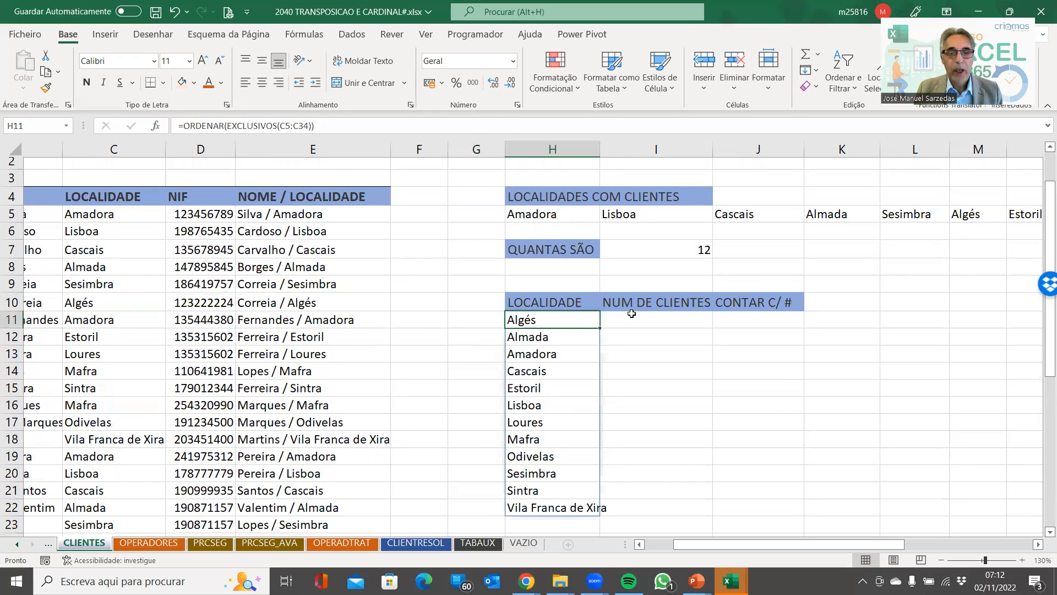
Start a CONTAR.SE formula in I11, under NUM DE CLIENTES, and open its function arguments.
click(632, 314)
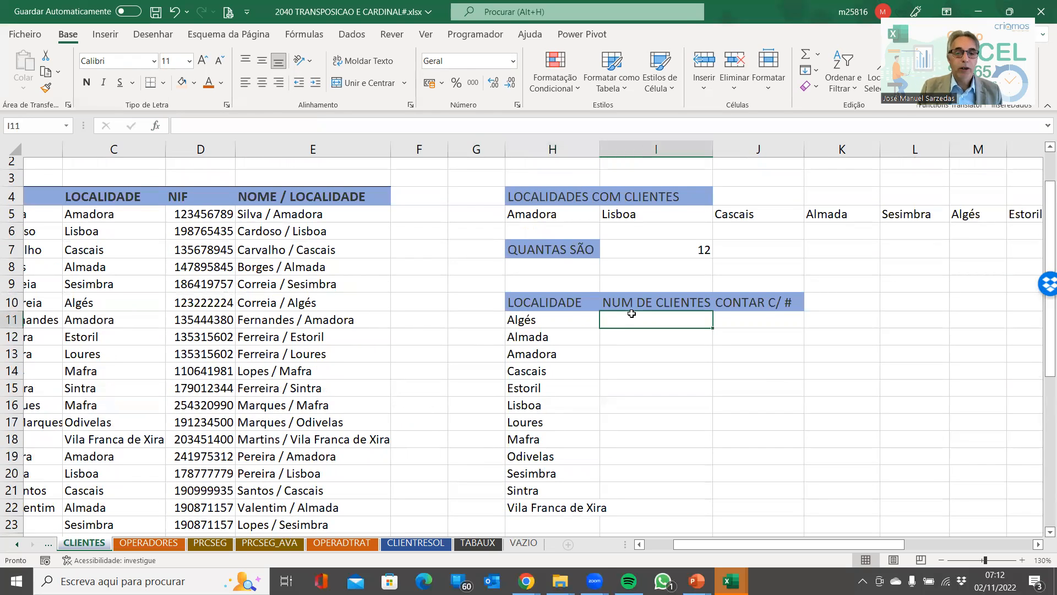
click(570, 316)
click(654, 327)
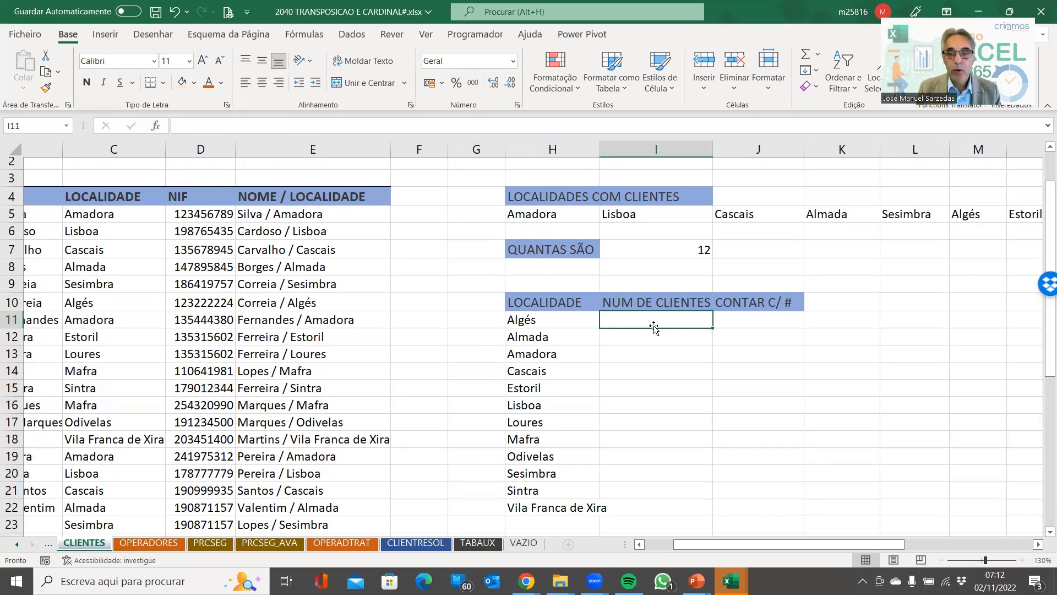
text(=co)
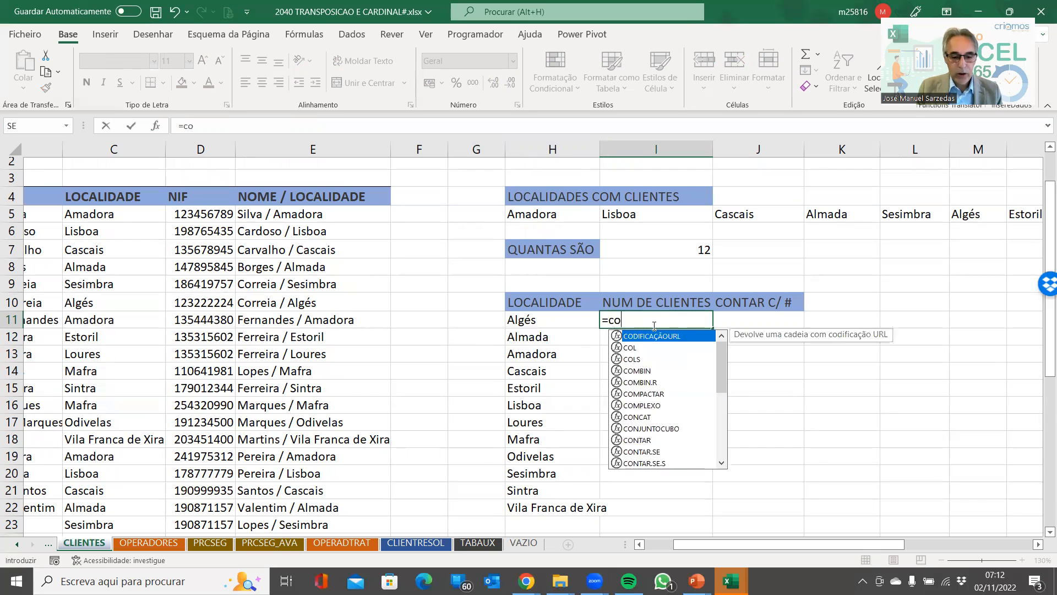
text(ntar.se)
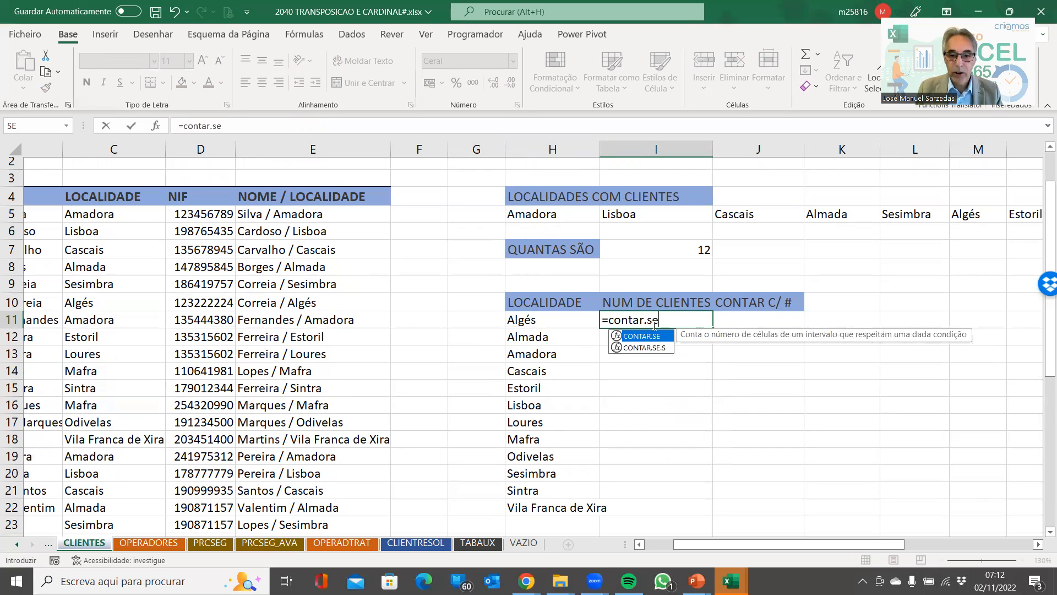
key(Tab)
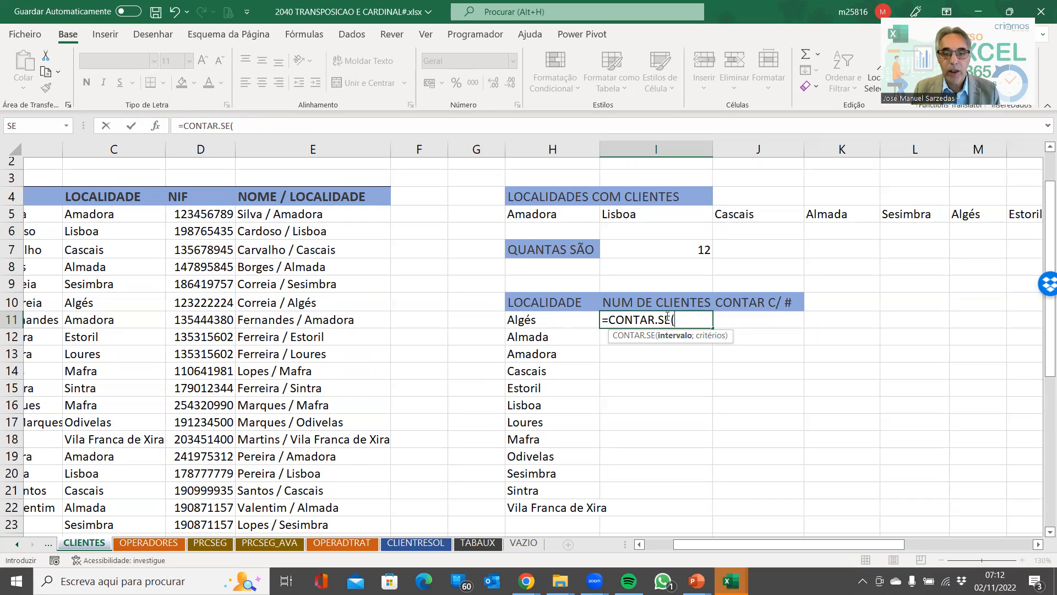
click(154, 126)
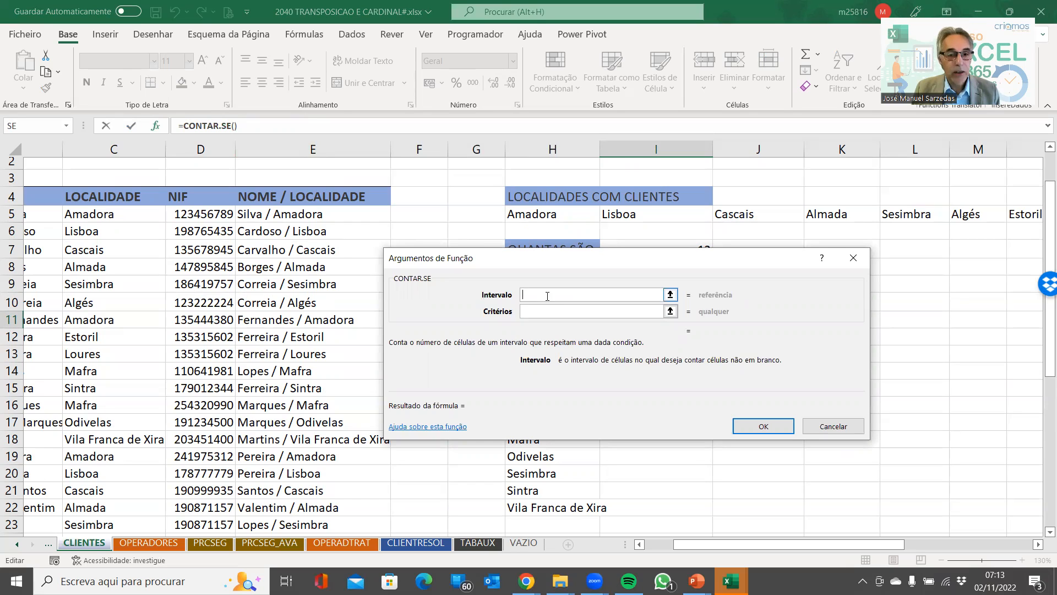
Set the CONTAR.SE Intervalo to C5:C34 and its Critérios to H11, and confirm the formula in I11.
click(110, 214)
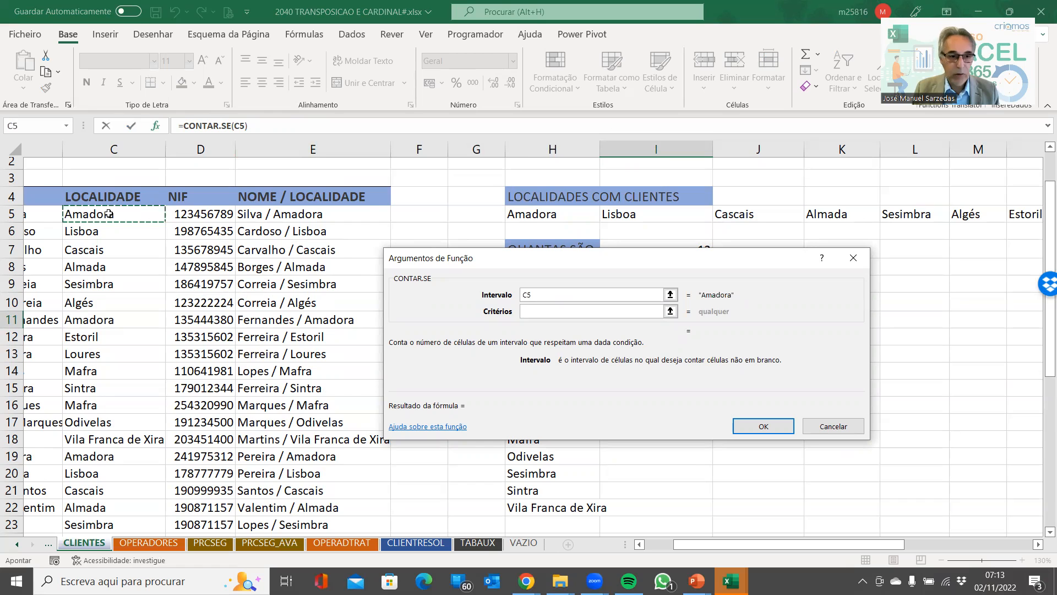
key(ctrl+shift+Down)
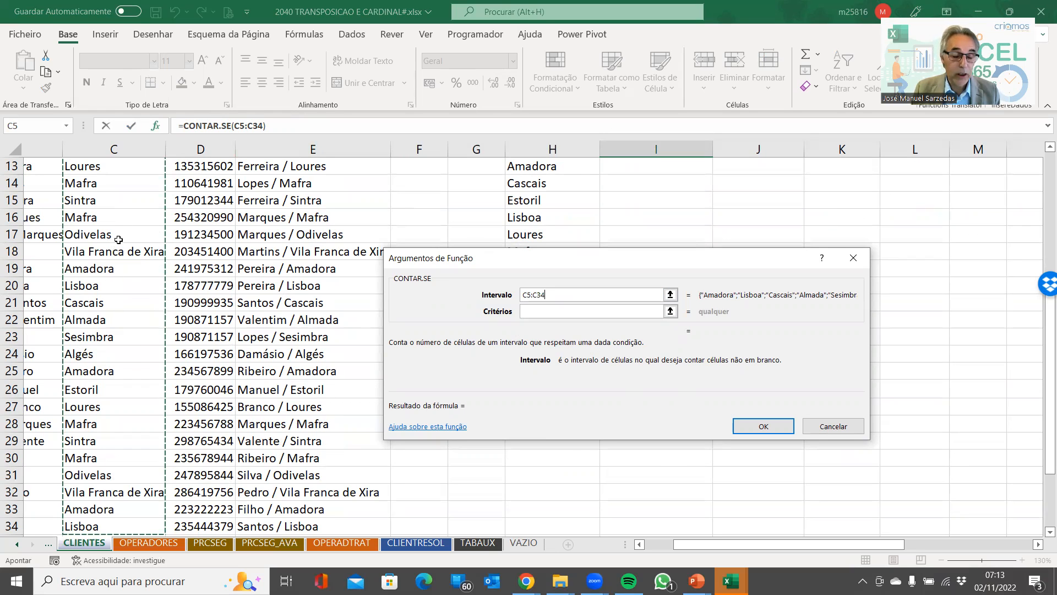
scroll(126, 216, up, 1)
scroll(126, 217, up, 3)
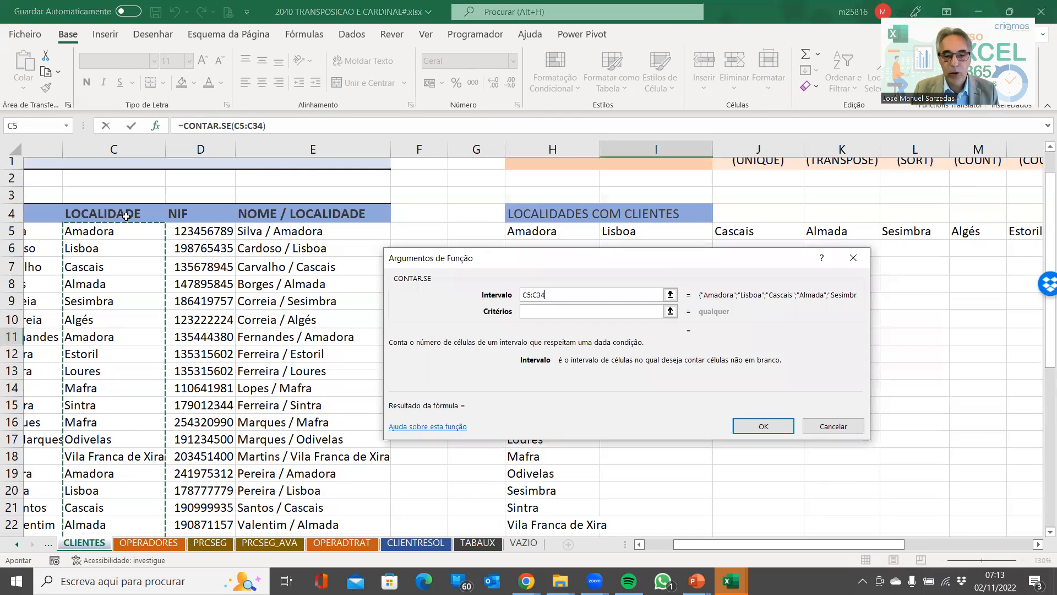
click(542, 311)
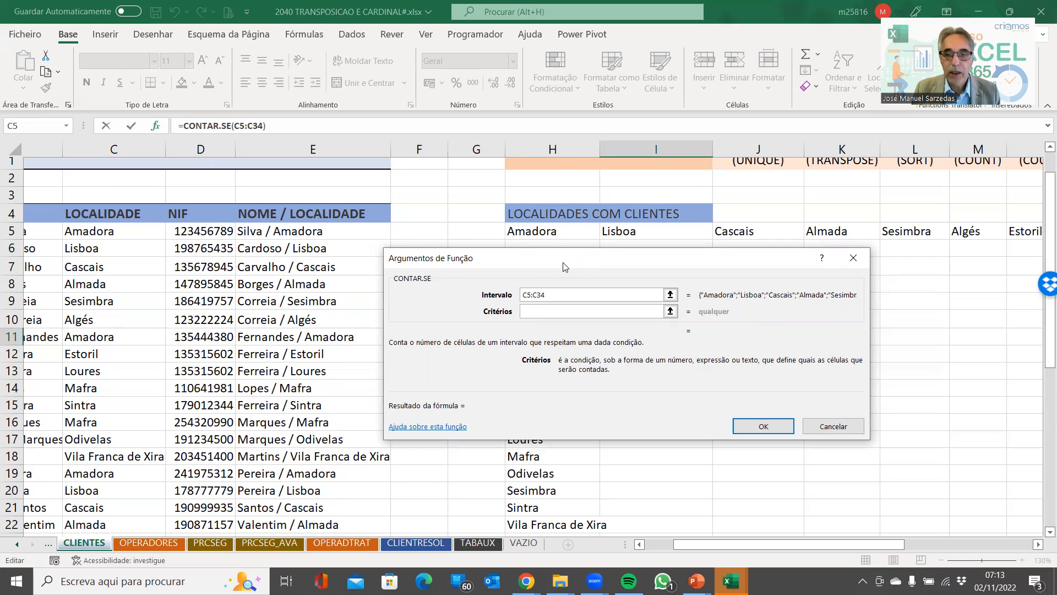
drag(563, 263, 651, 88)
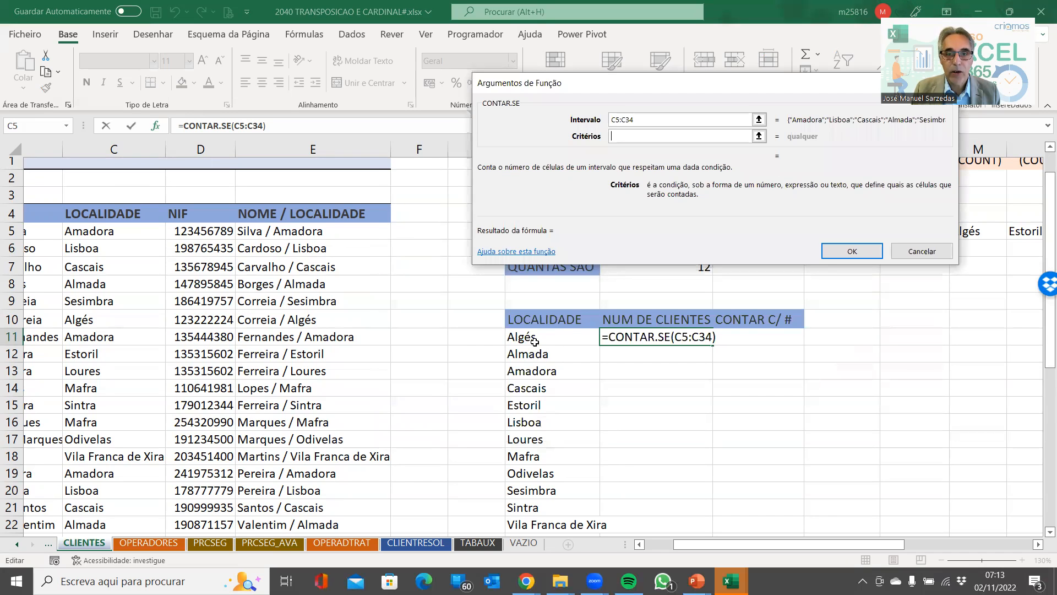
click(534, 342)
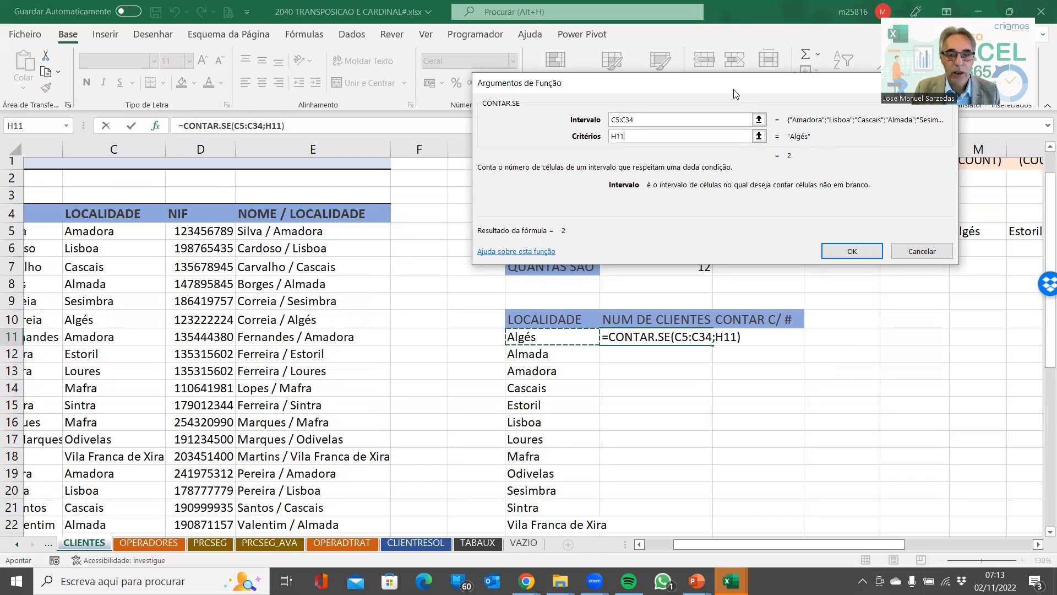
key(Return)
Copy the I11 formula with its relative range C5:C34 down to I22.
click(673, 400)
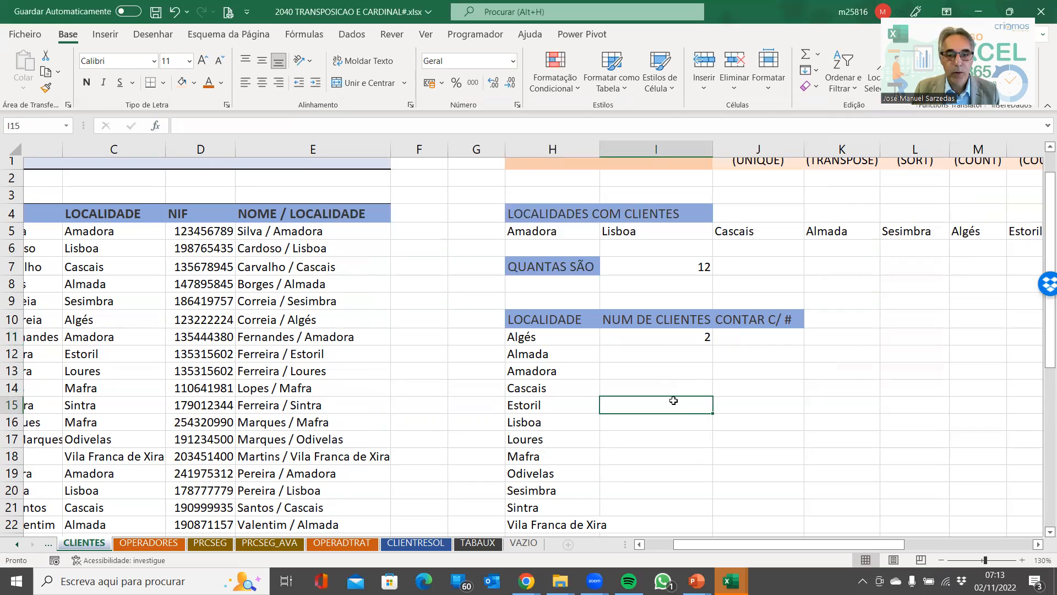
click(664, 341)
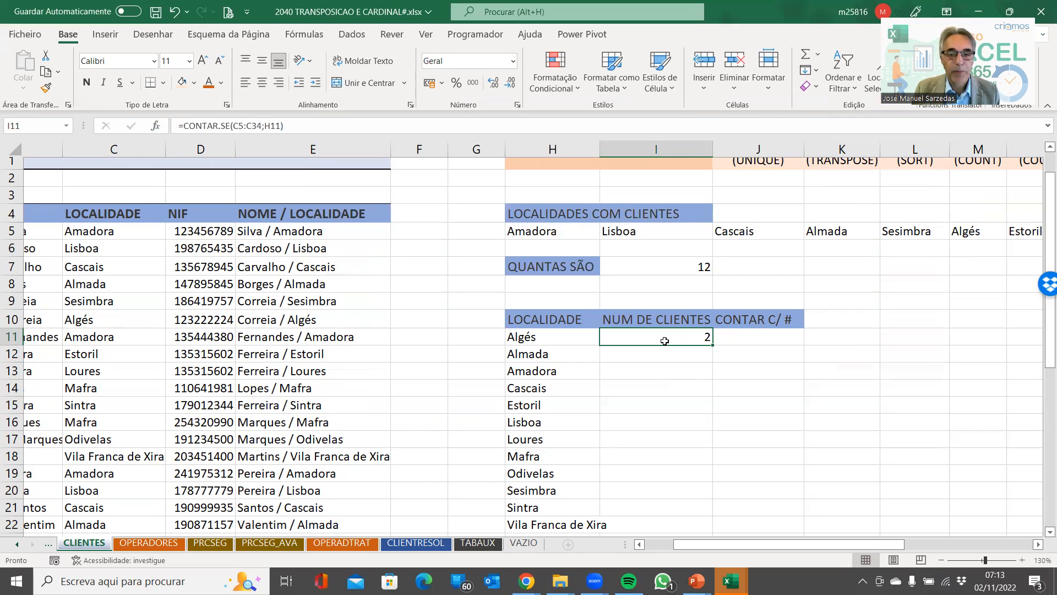
drag(711, 344, 697, 492)
scroll(679, 436, down, 6)
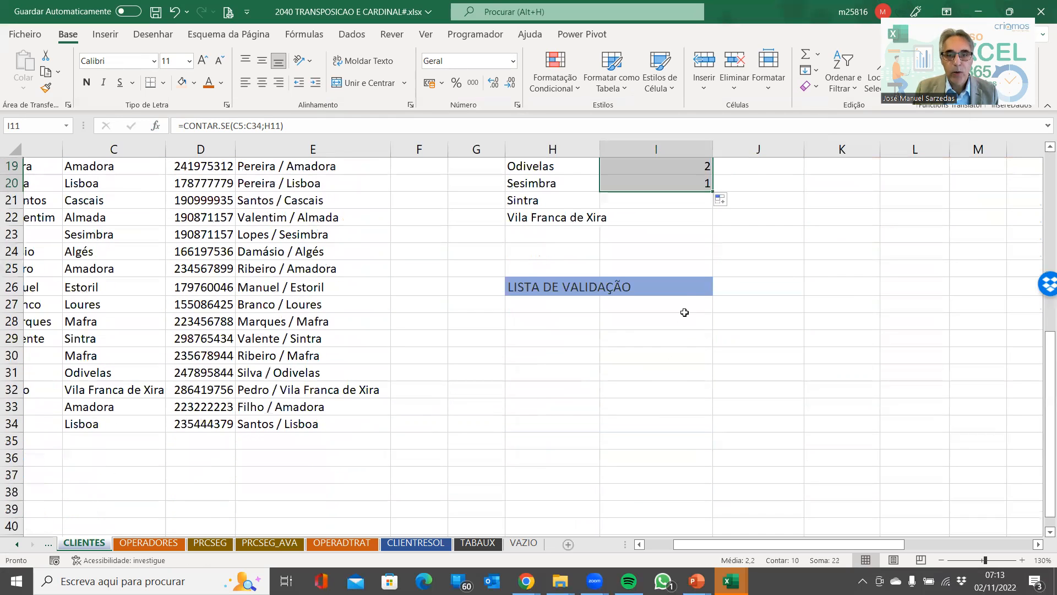
drag(712, 192, 714, 221)
Inspect the copied formula in I20 to see which range of the client localities it counts.
click(670, 186)
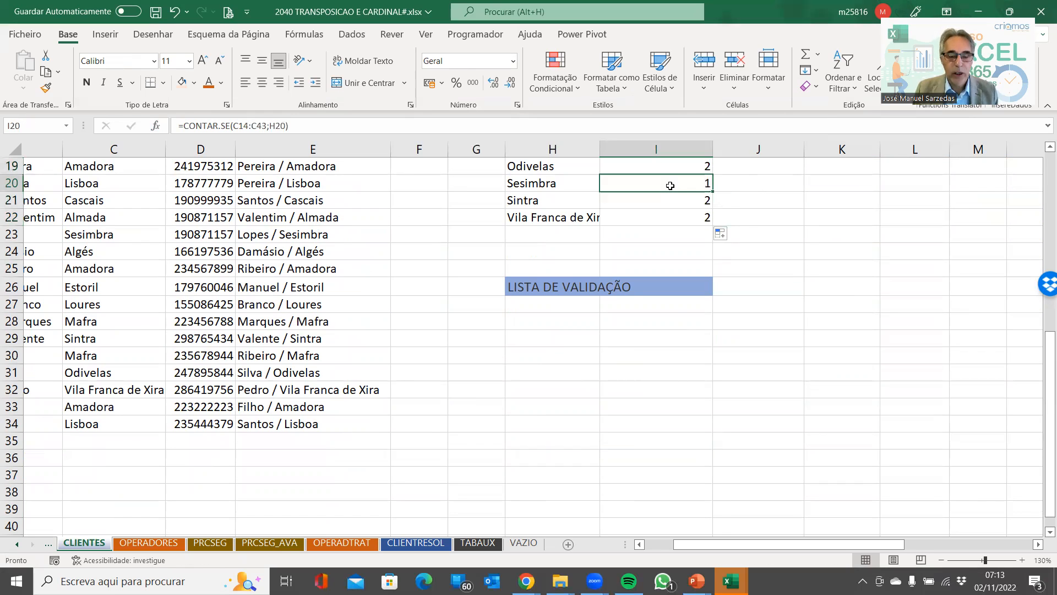
double_click(670, 185)
scroll(86, 231, up, 5)
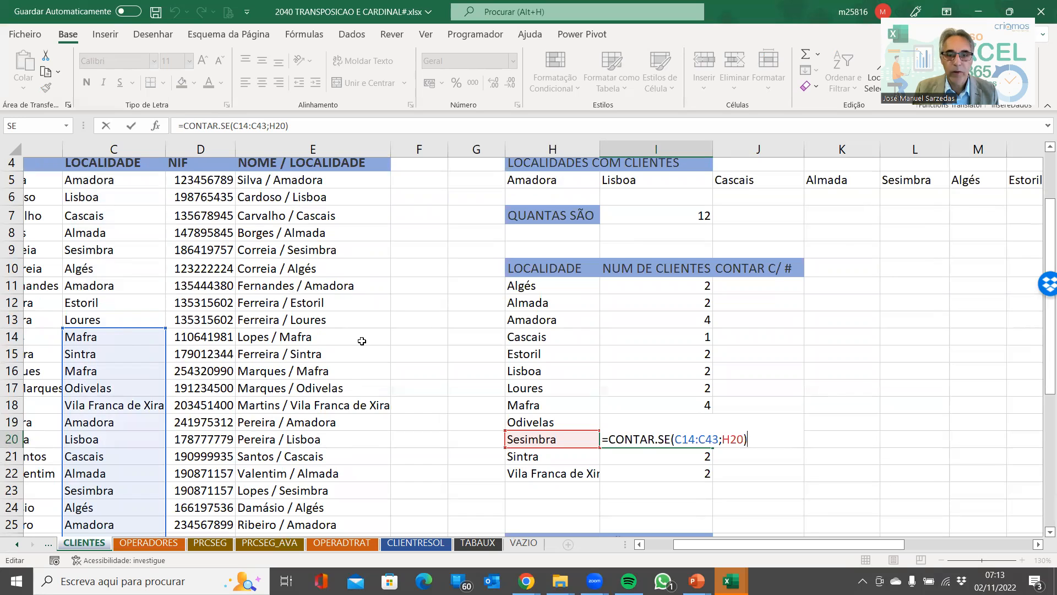
key(ctrl+Return)
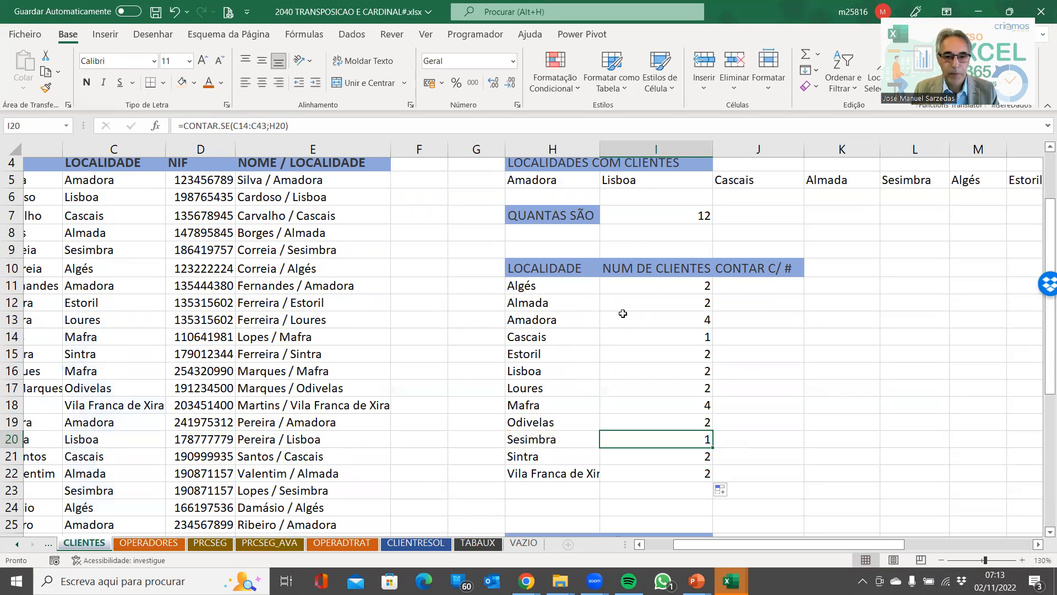
Make the range in the I11 formula absolute, giving =CONTAR.SE($C$5:$C$34;H11), and copy it down to I22.
click(659, 287)
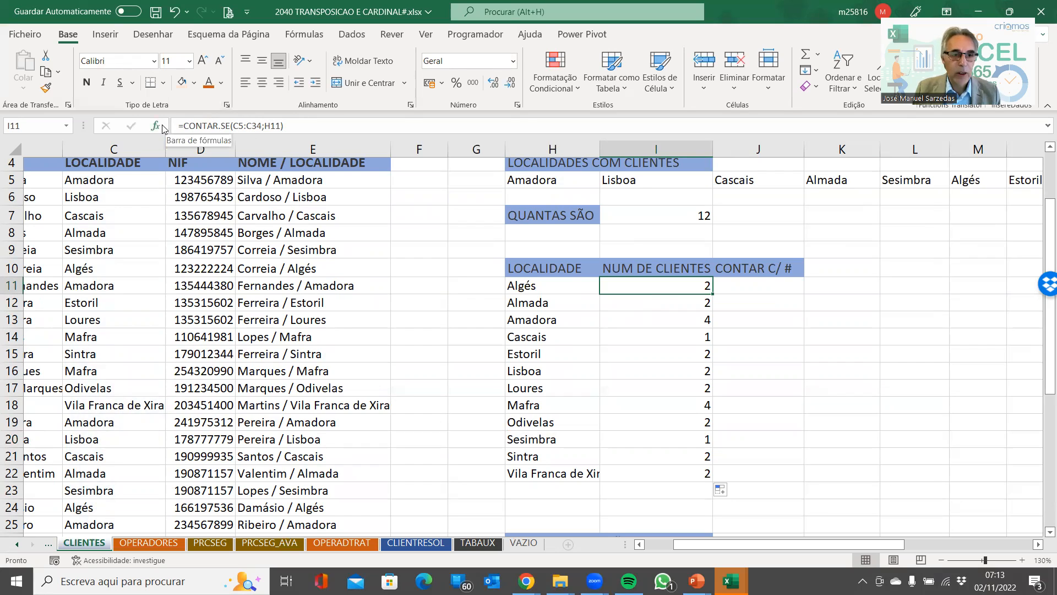
double_click(606, 291)
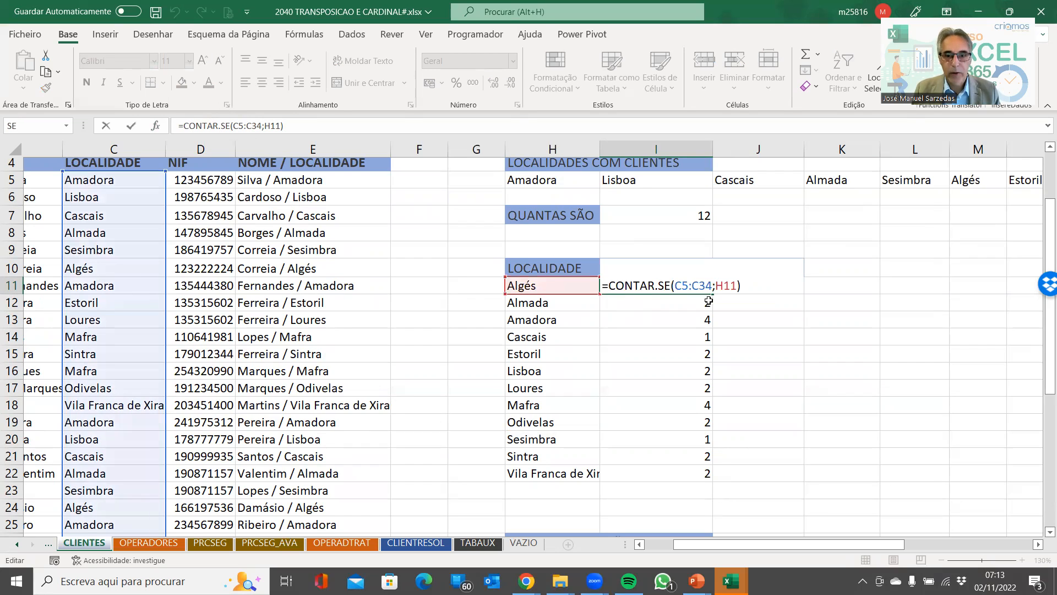
click(681, 284)
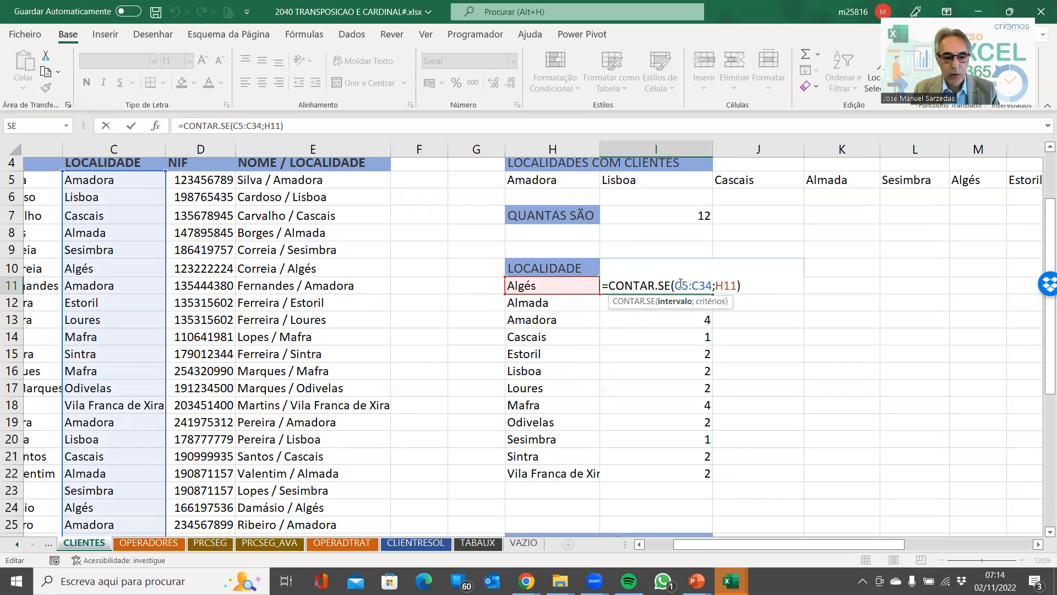
key(F4)
click(712, 284)
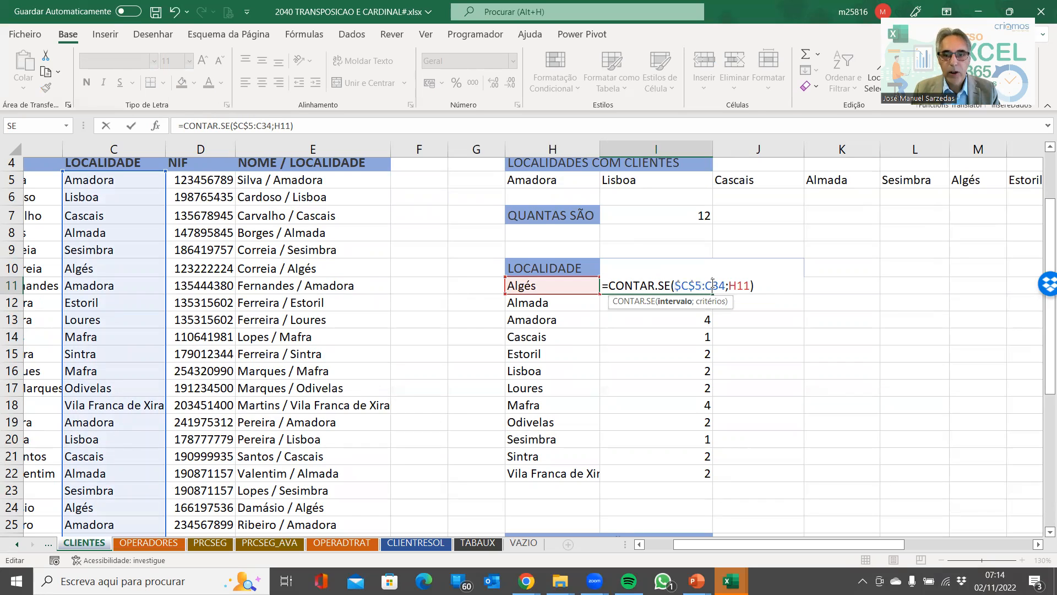
key(F4)
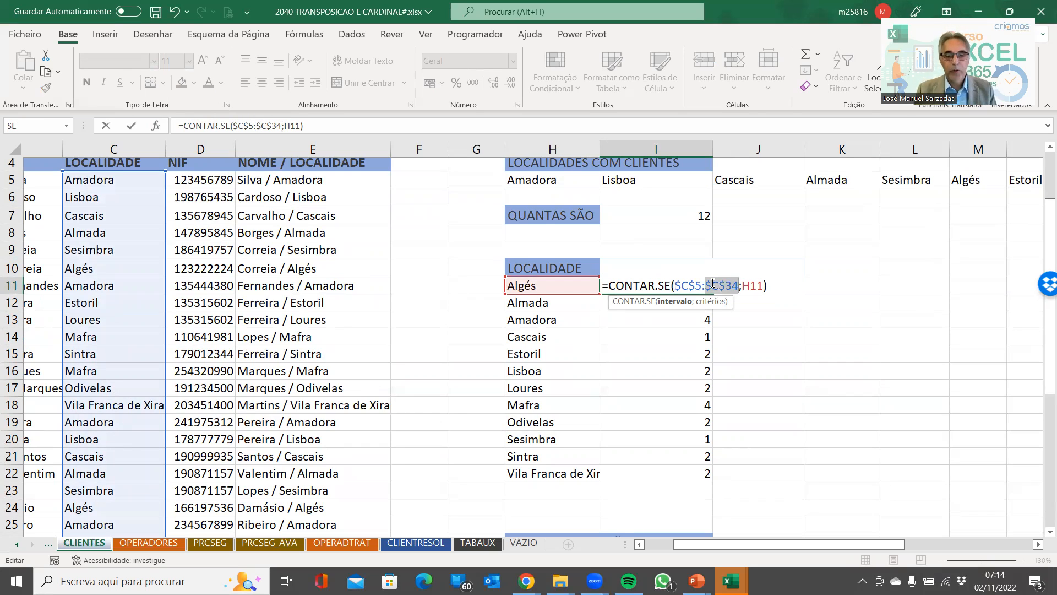
key(Return)
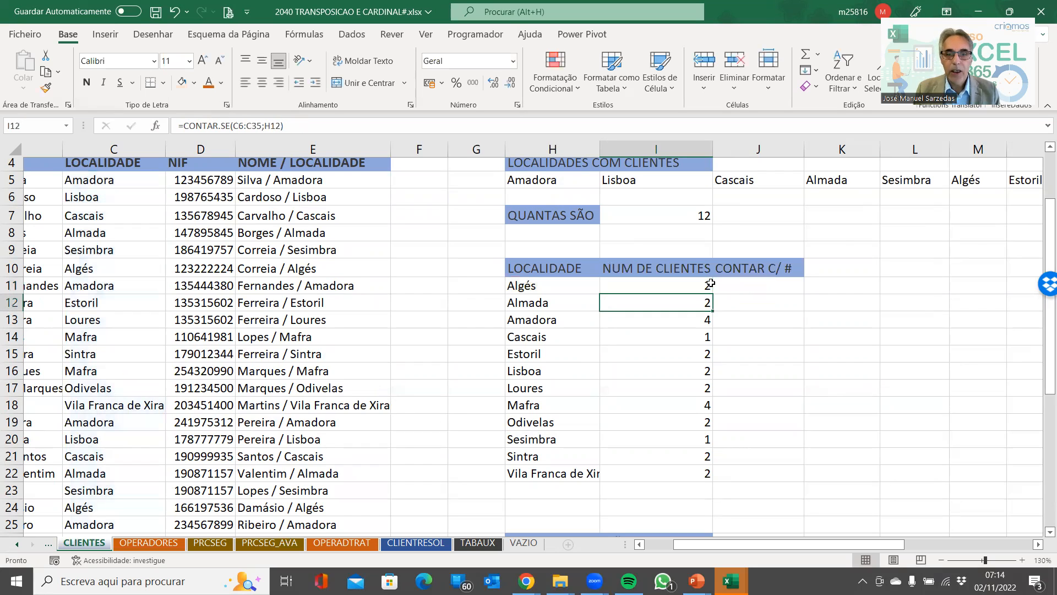
click(708, 285)
double_click(712, 294)
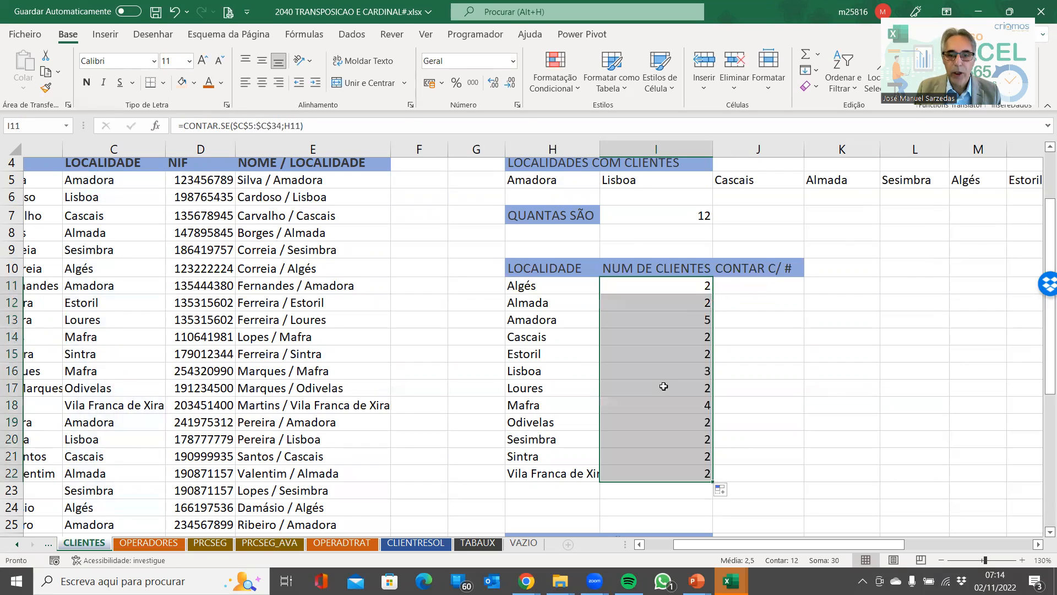
Check the range and criterion references of the copied counting formulas in I20 and I16.
click(678, 443)
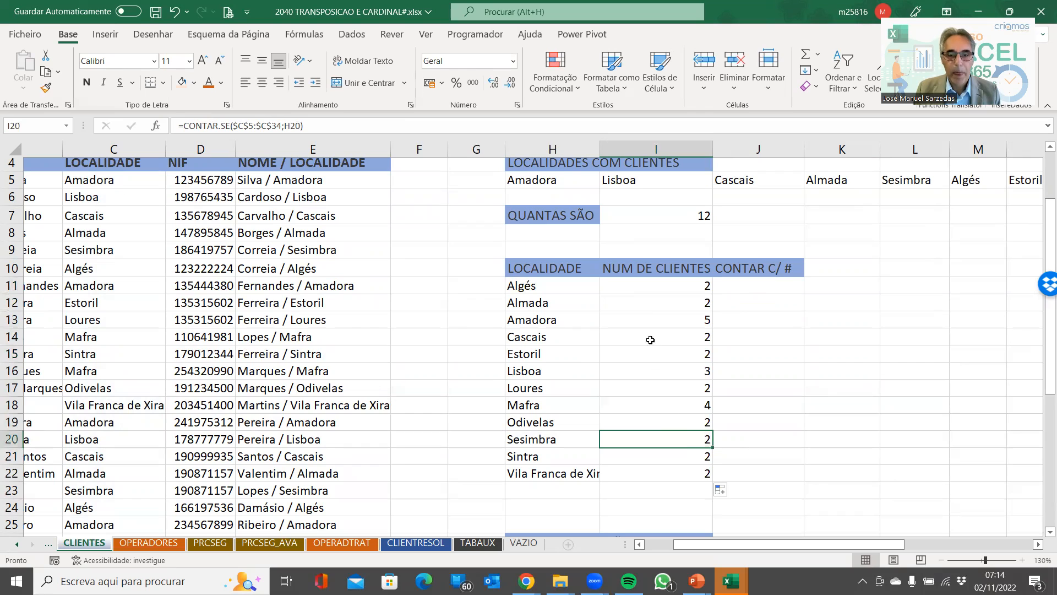
click(647, 289)
click(618, 370)
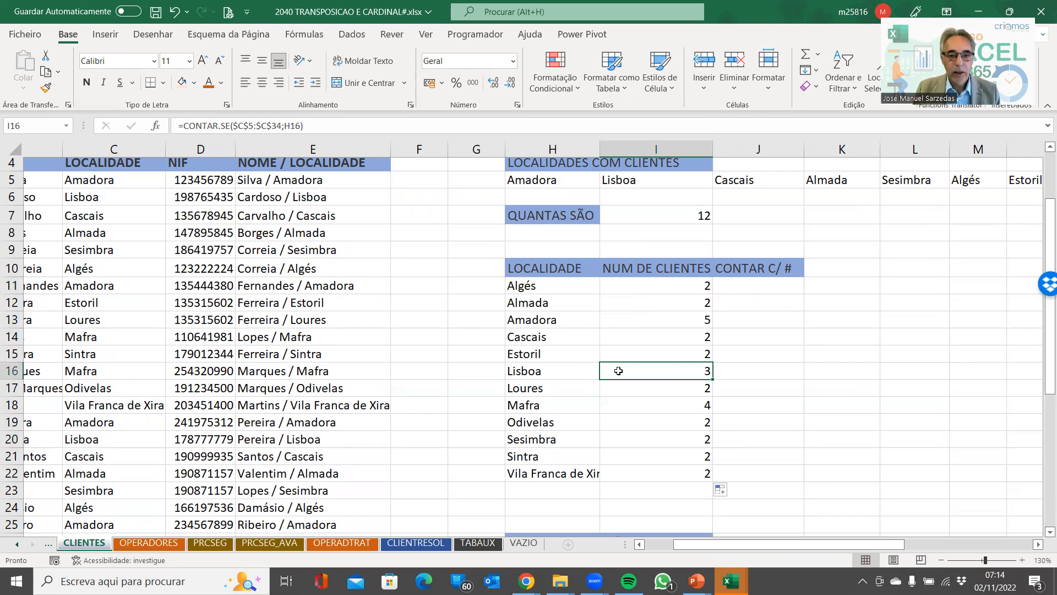
double_click(618, 371)
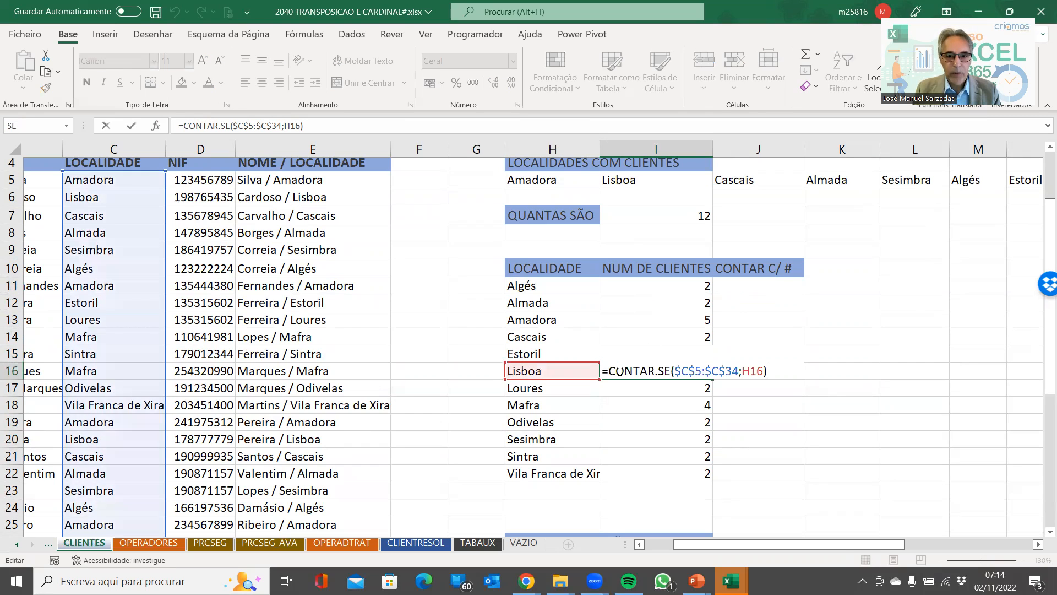
key(Escape)
click(635, 288)
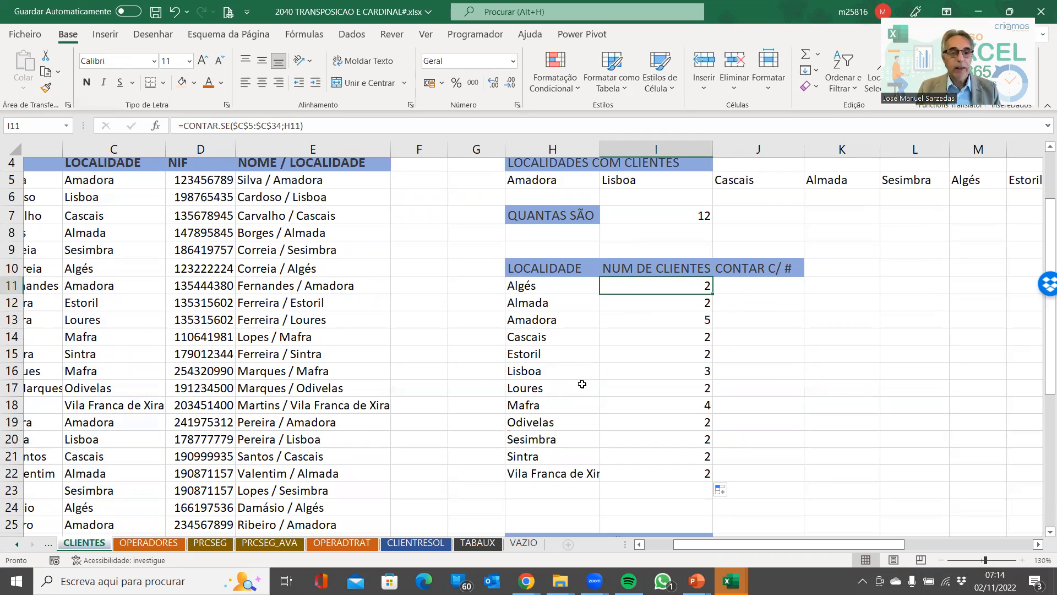
Test how the sorted locality list and its counts react by changing the locality in C14 to BEJA.
click(92, 336)
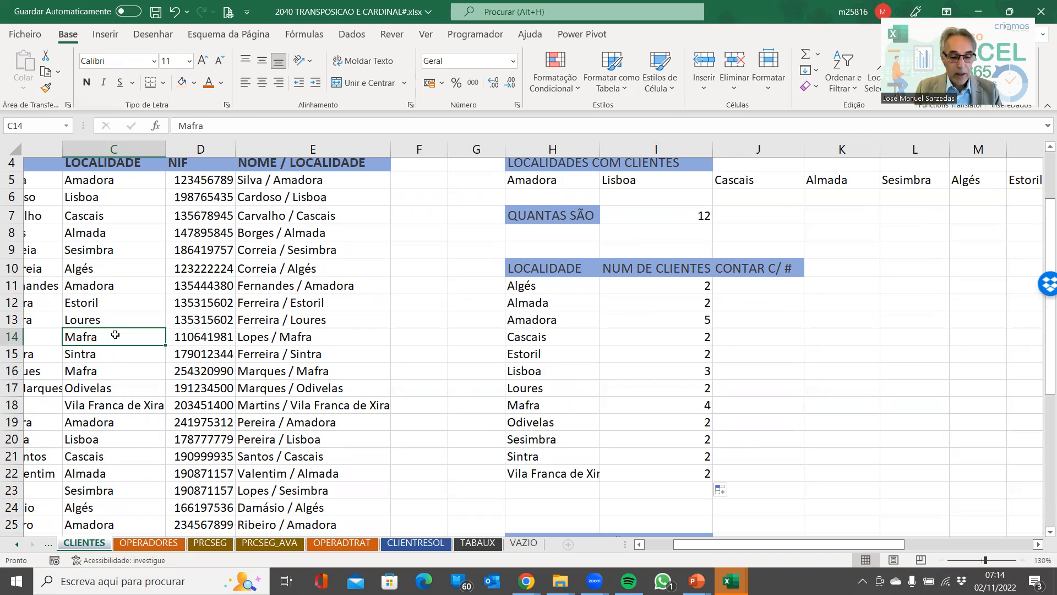
text(BEJA)
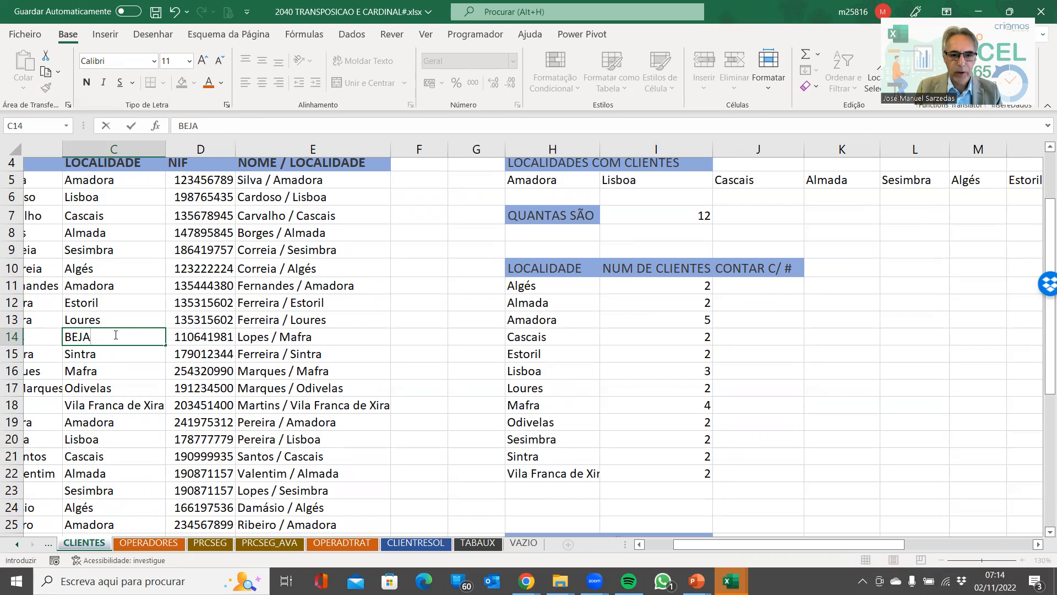
key(Return)
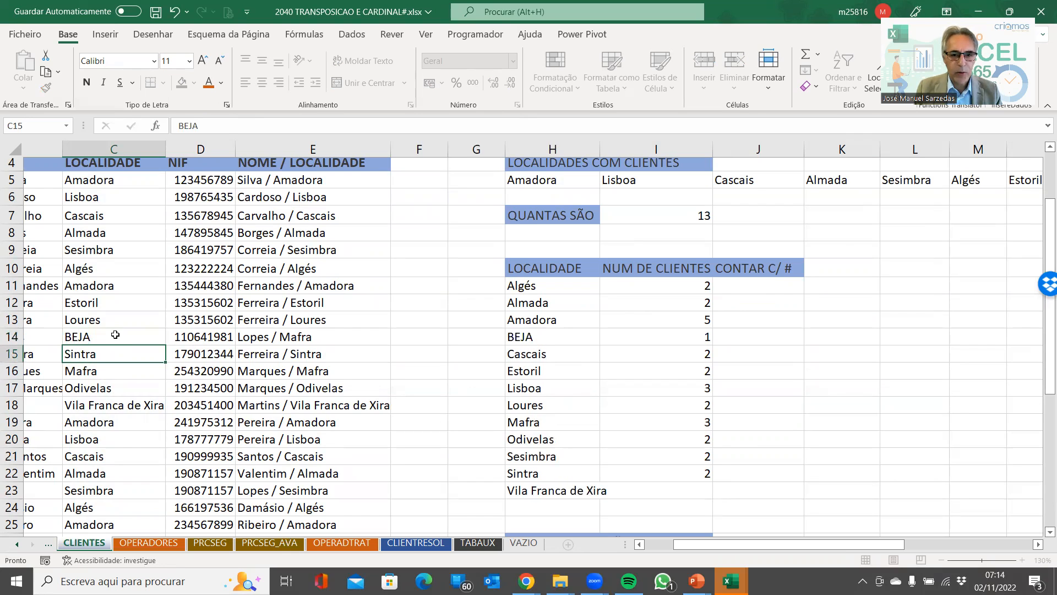
scroll(386, 367, down, 3)
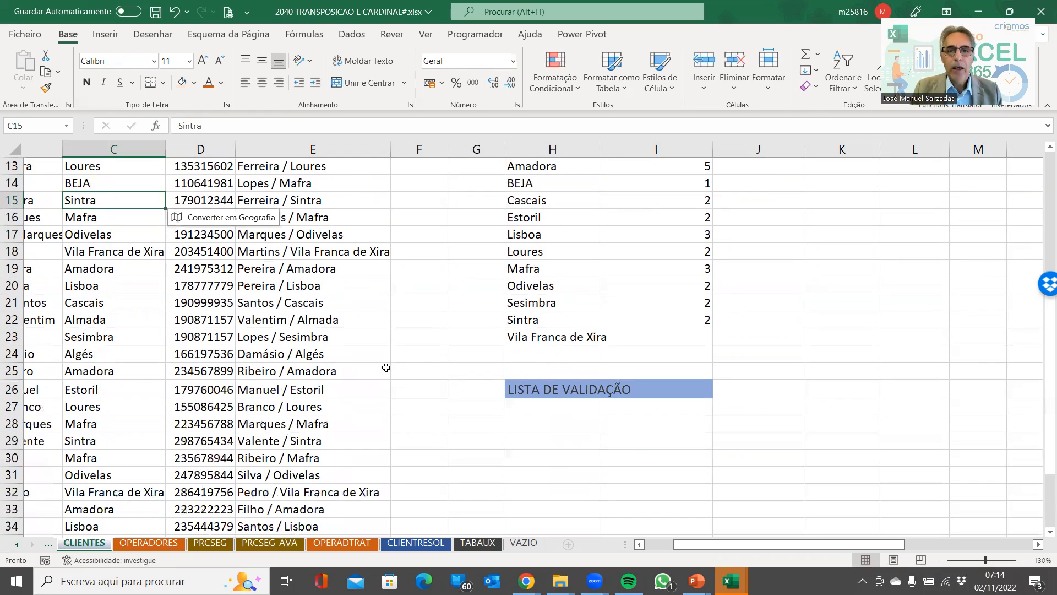
scroll(386, 367, up, 2)
click(540, 283)
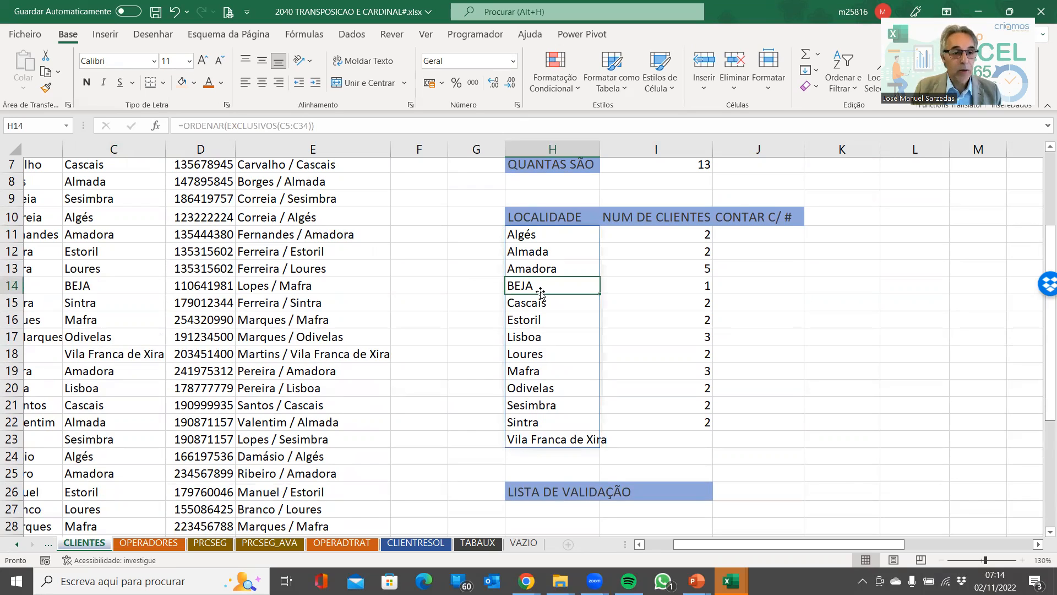
click(683, 239)
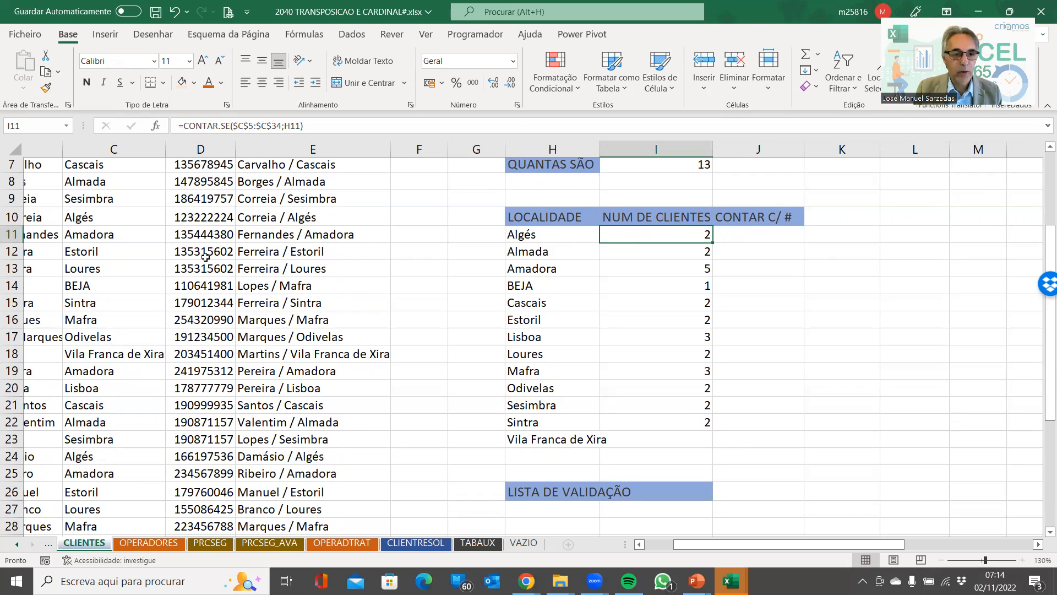
Undo the BEJA entry in C14 and check the counting formula in I11.
click(176, 17)
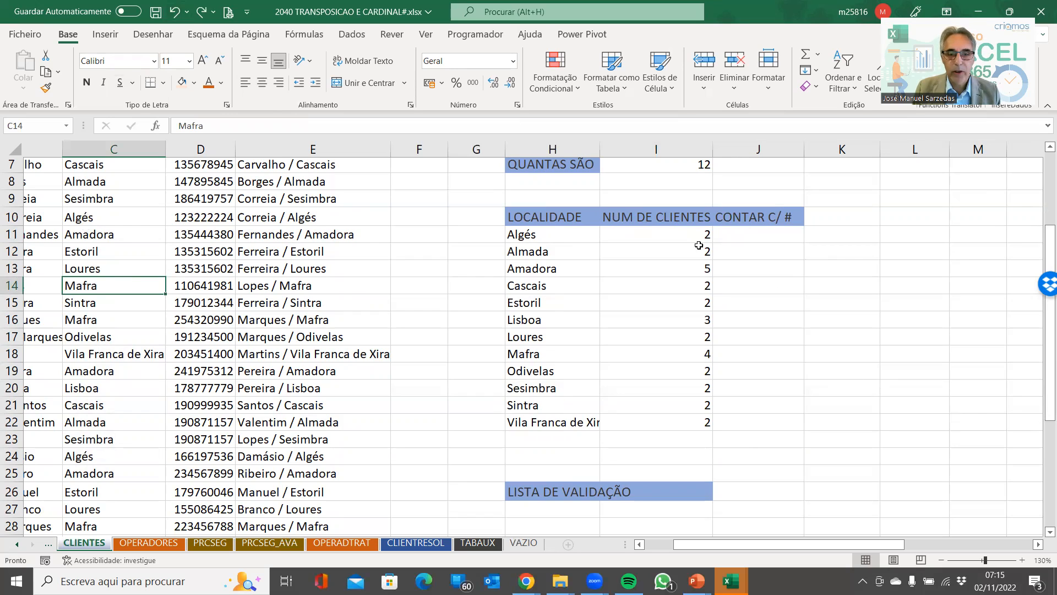
click(774, 238)
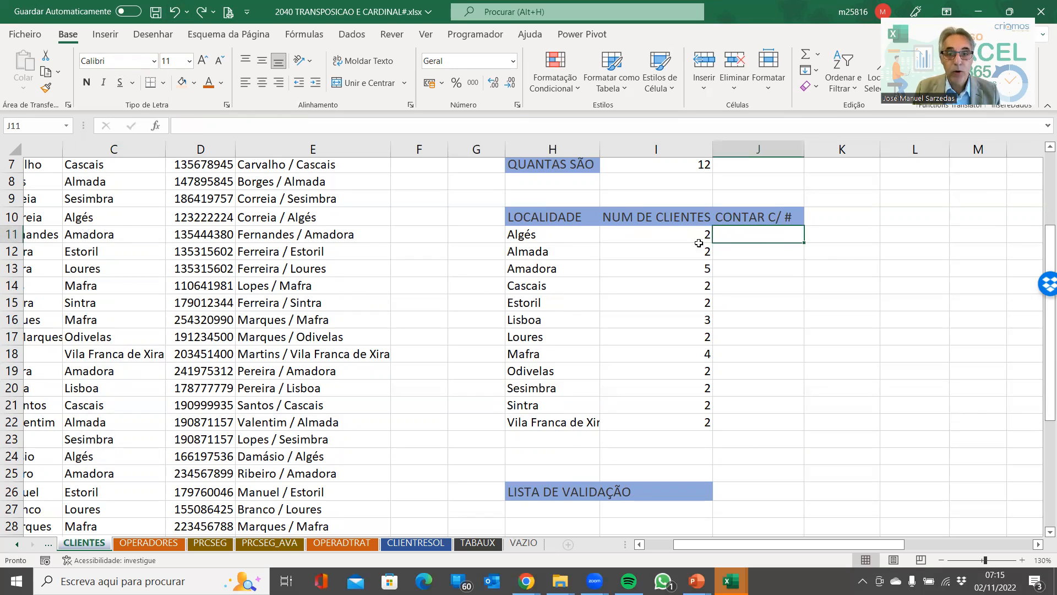
click(664, 231)
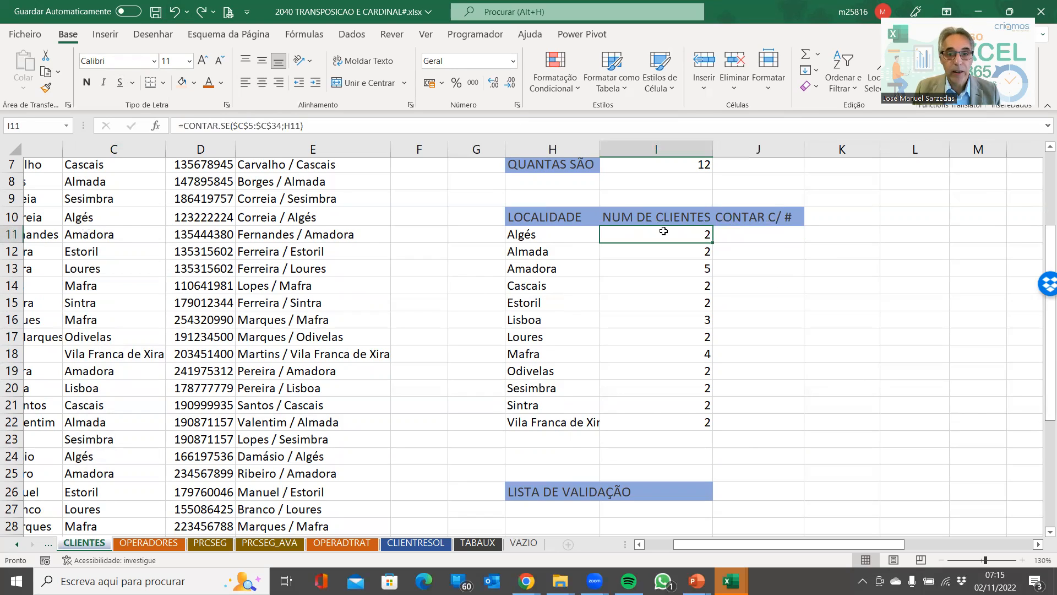
Start a CONTAR.SE formula in J11 with the range C5:C34 and open its function arguments clear of the locality list.
click(758, 231)
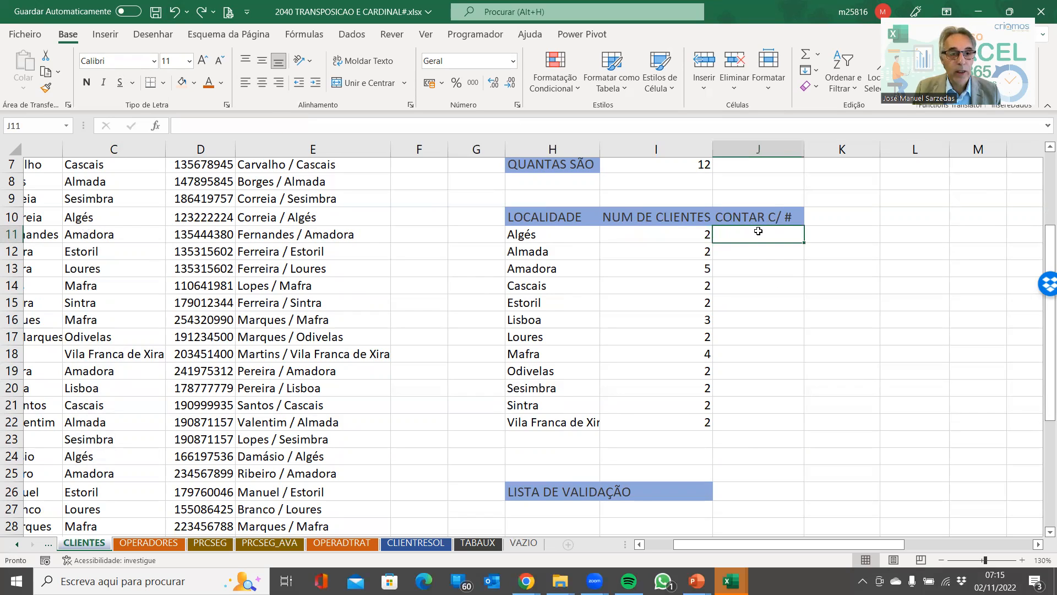
text(=)
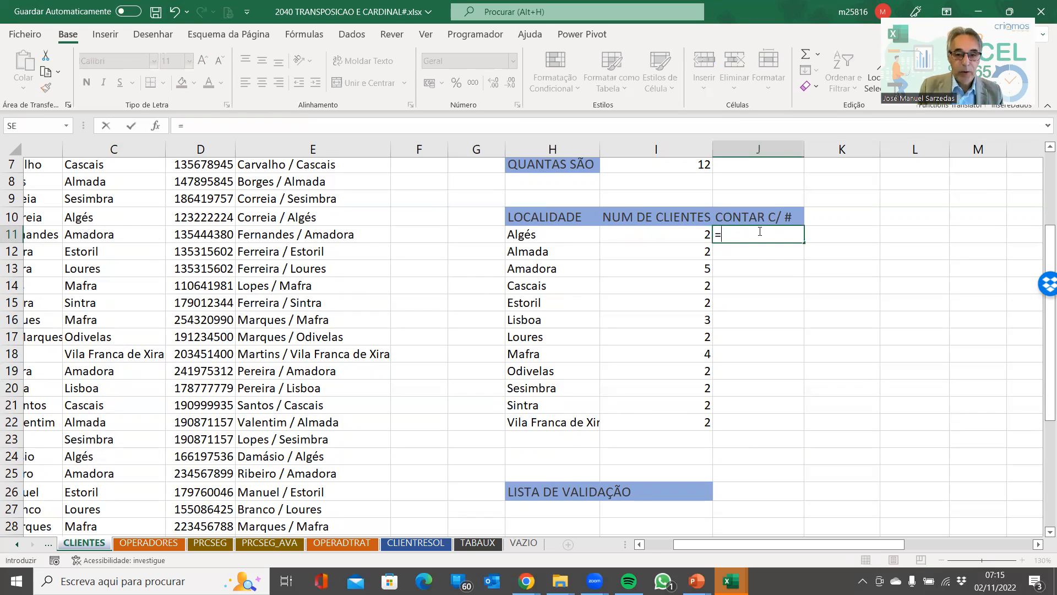
text(contar)
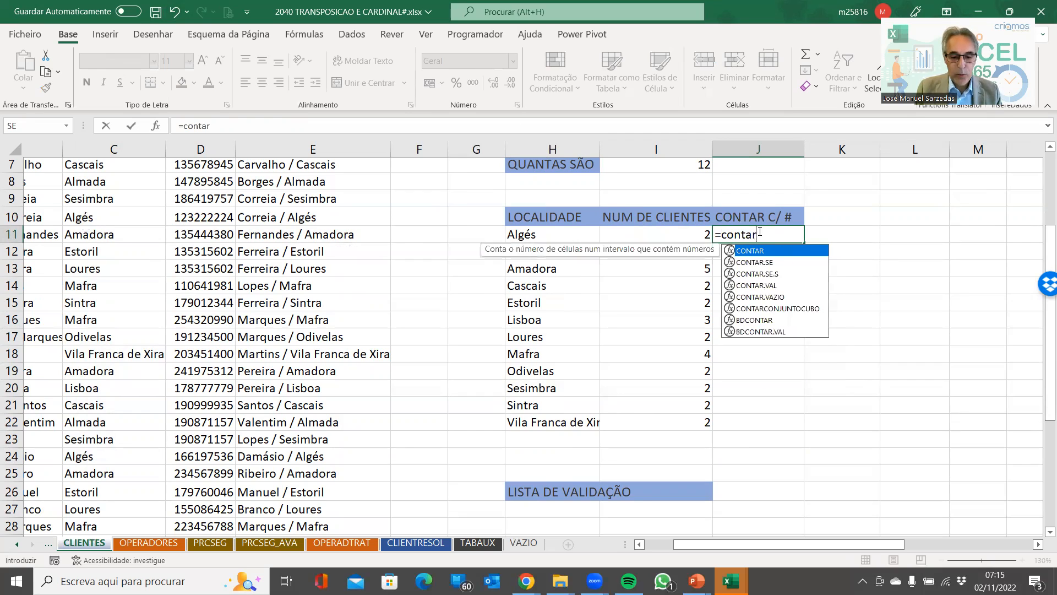
text(.se)
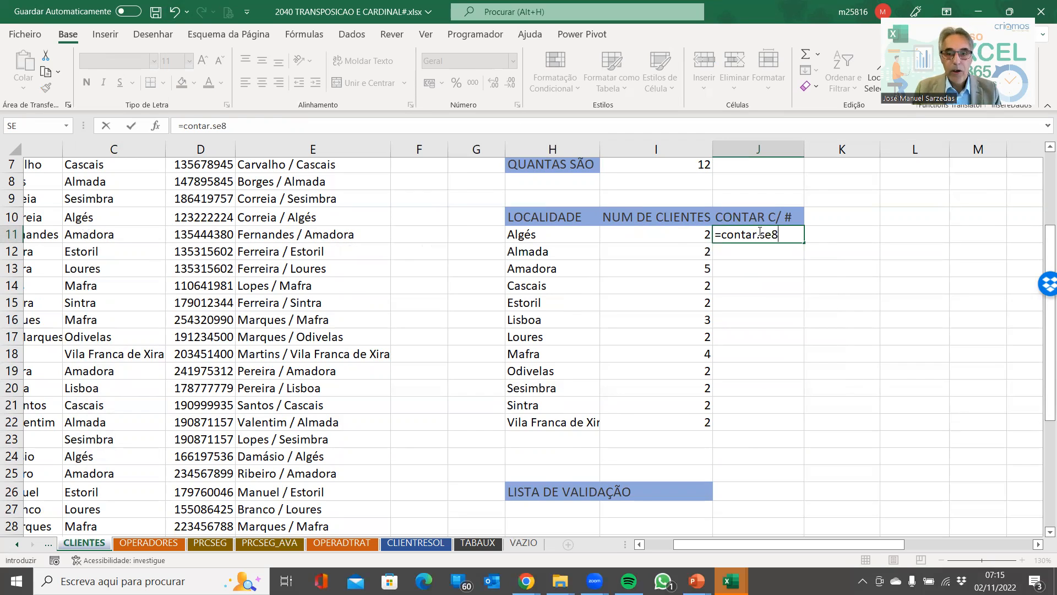
text(()
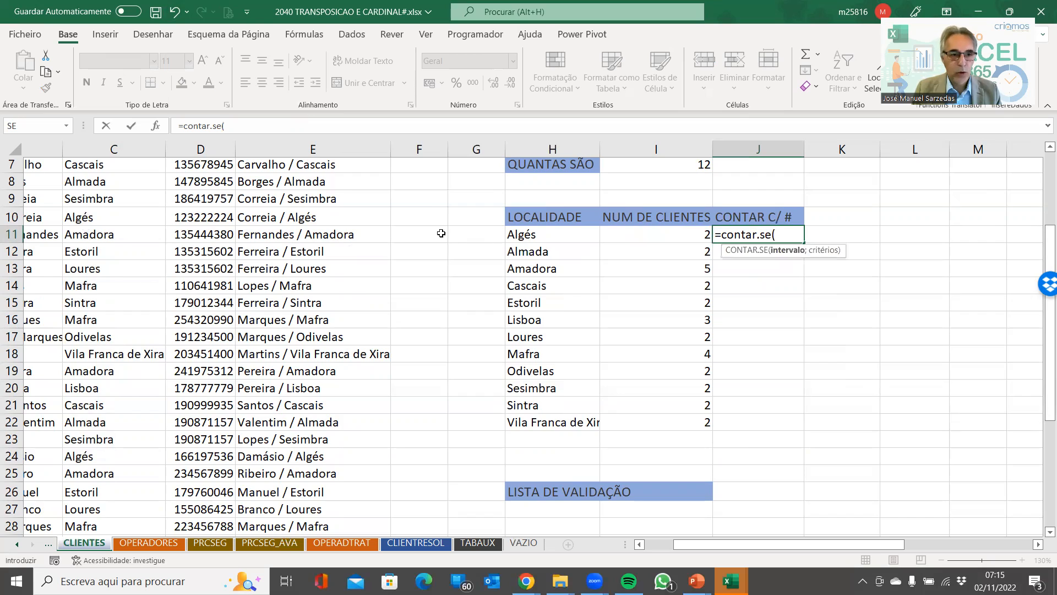
scroll(95, 226, up, 2)
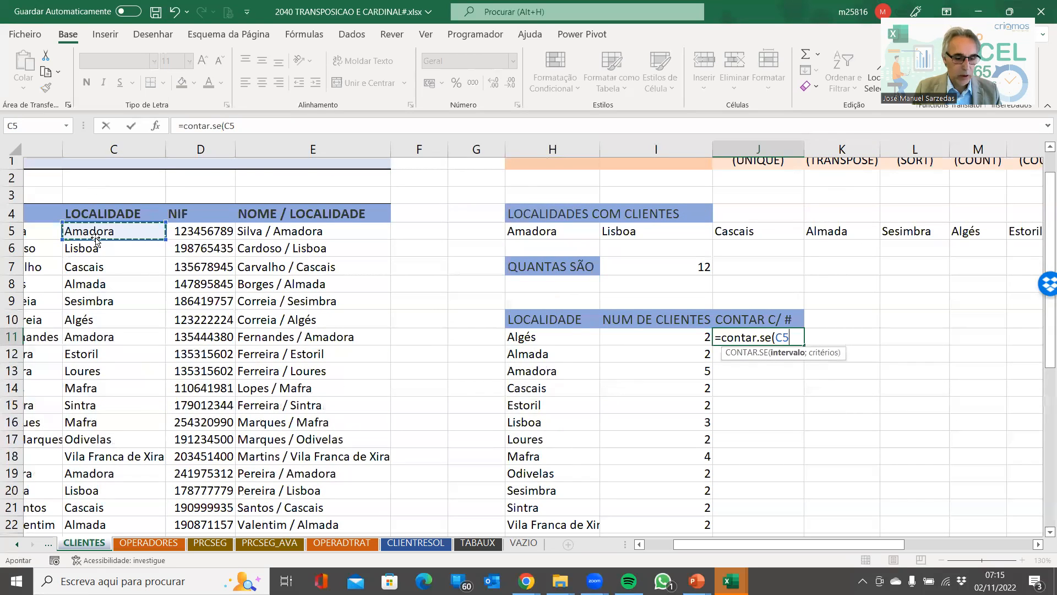
key(ctrl+shift+Down)
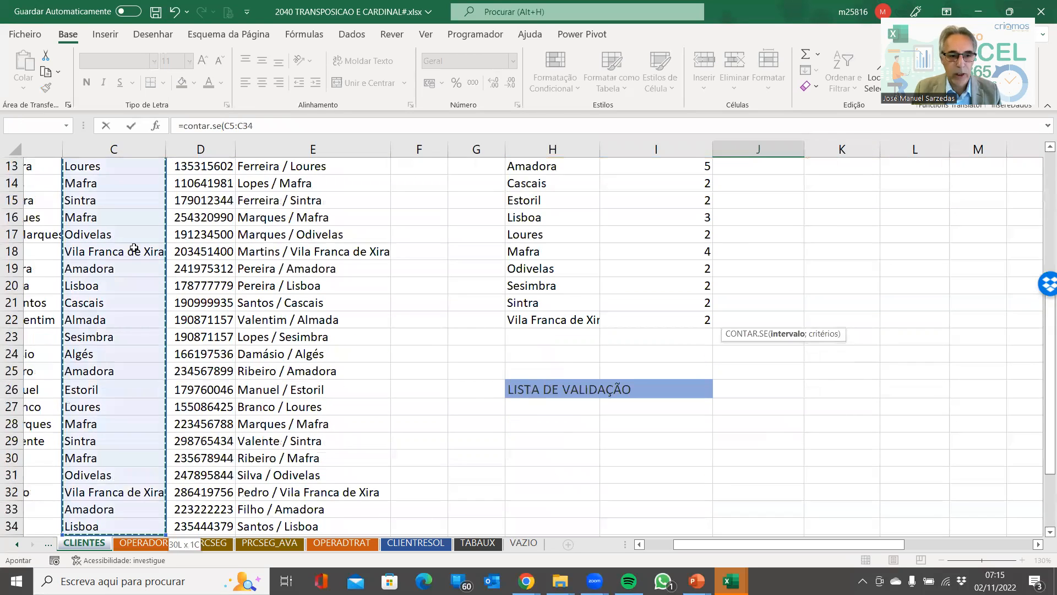
scroll(303, 285, up, 4)
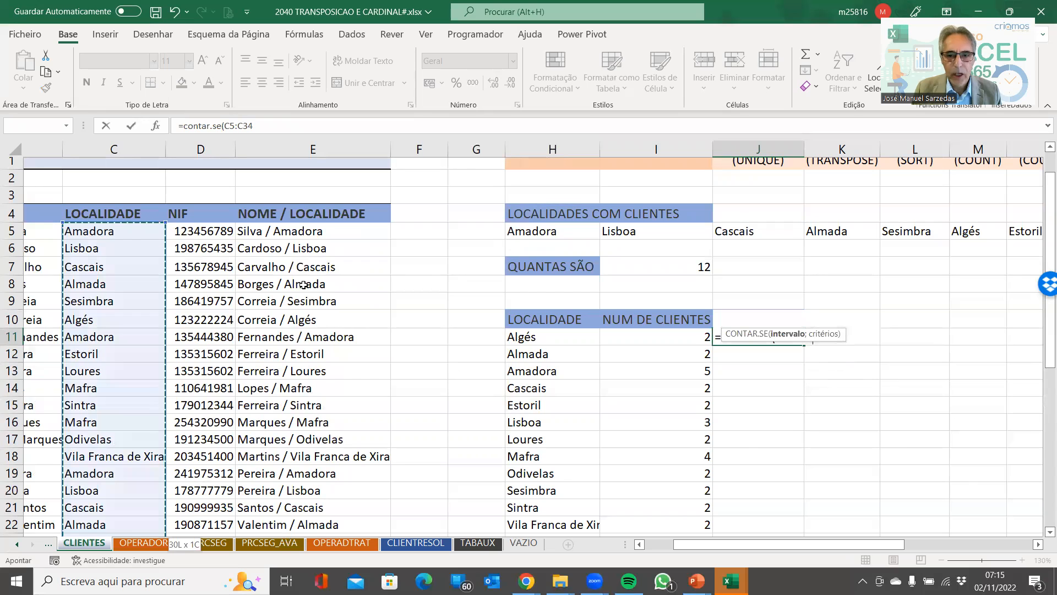
click(156, 127)
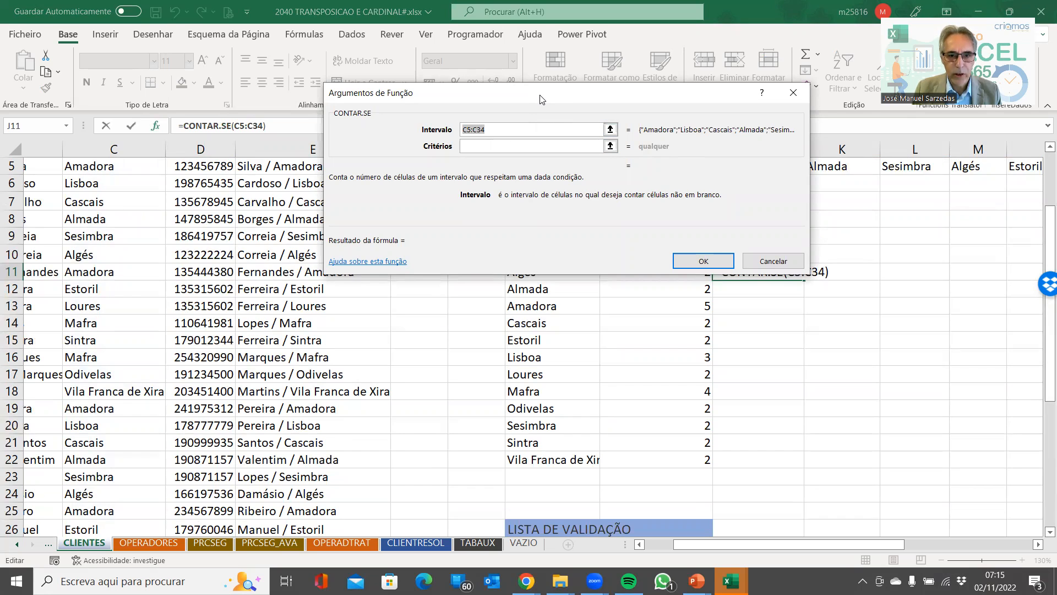
drag(541, 99, 346, 262)
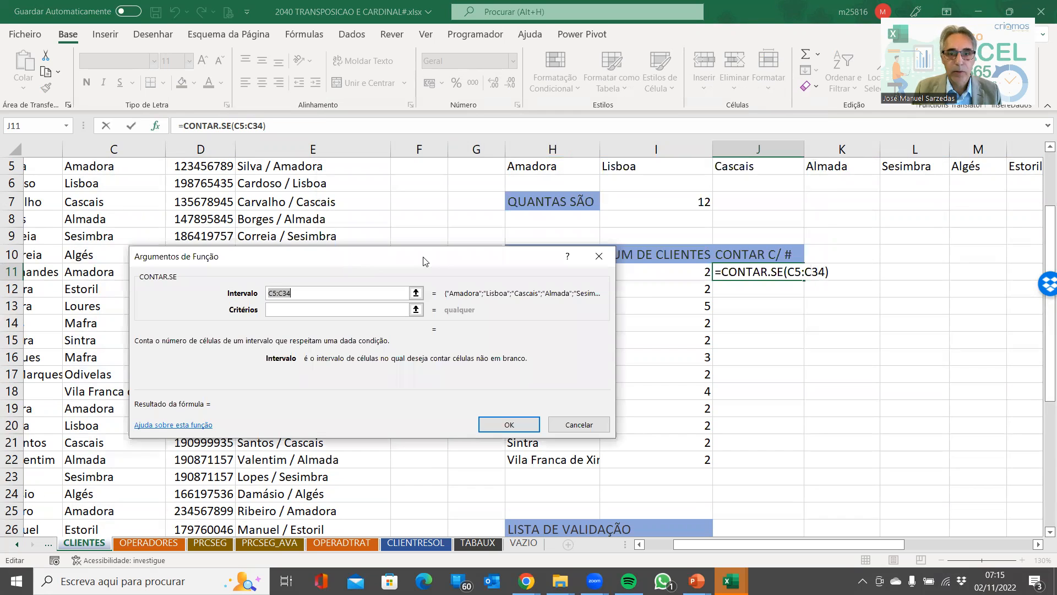
drag(419, 266, 413, 328)
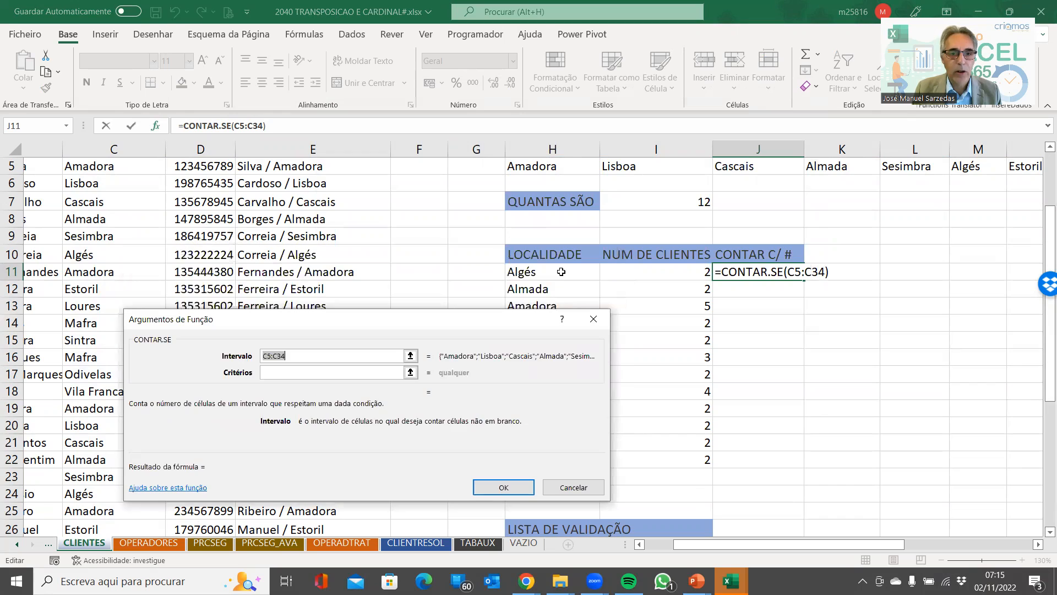
Restore C5:C34 as the Intervalo argument in place of the mistakenly selected H11.
click(561, 272)
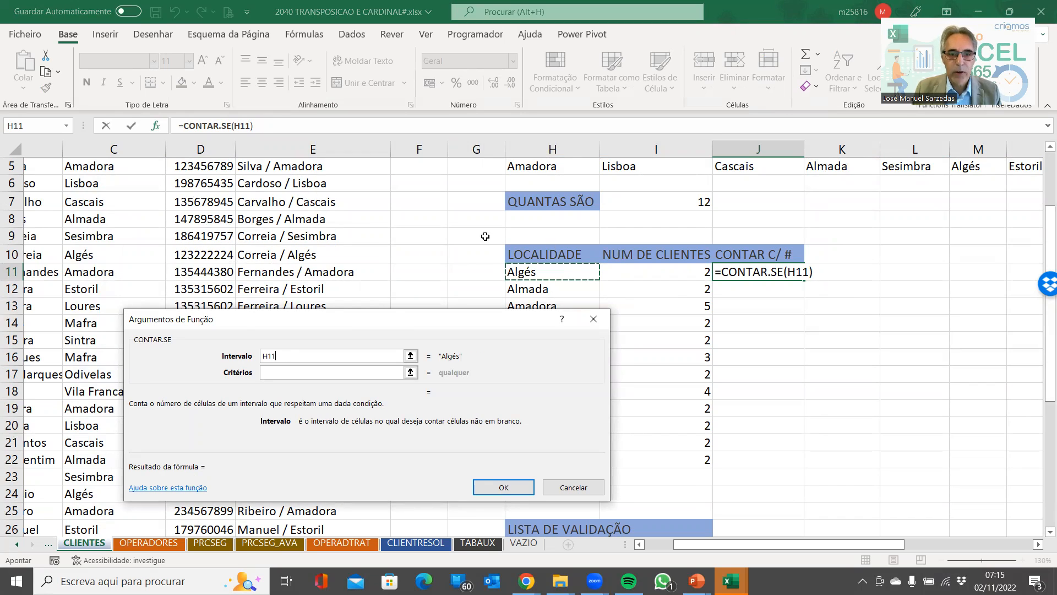
click(338, 354)
key(BackSpace)
key(BackSpace)
key(BackSpace)
scroll(77, 202, up, 2)
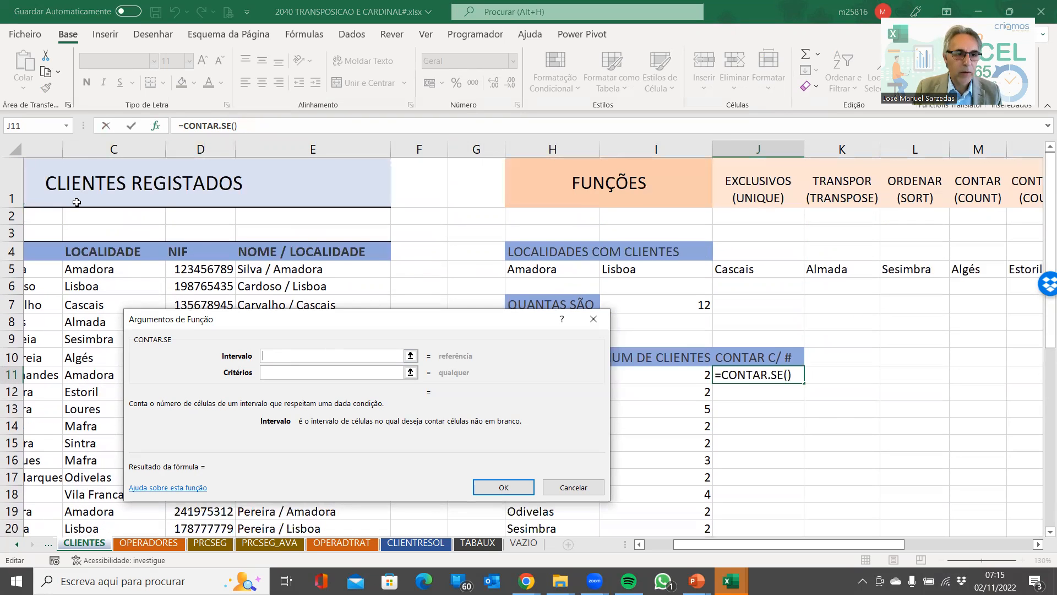
click(89, 270)
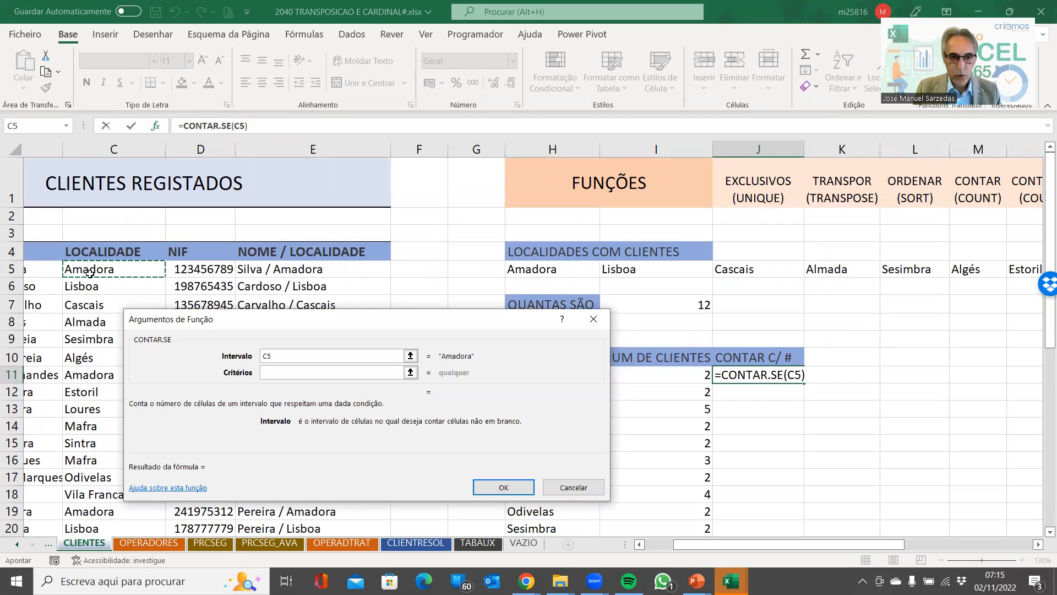
key(ctrl+shift+Down)
Set the criterion to the spilled list H11# and enter =CONTAR.SE(C5:C34;H11#) in J11.
click(297, 375)
scroll(634, 269, up, 2)
click(555, 237)
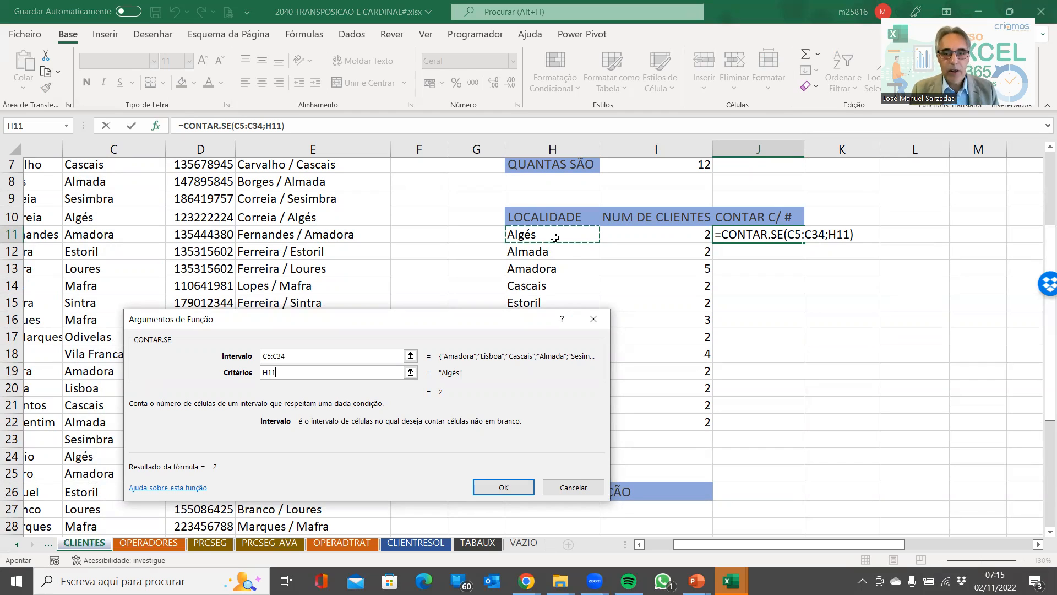
text(#)
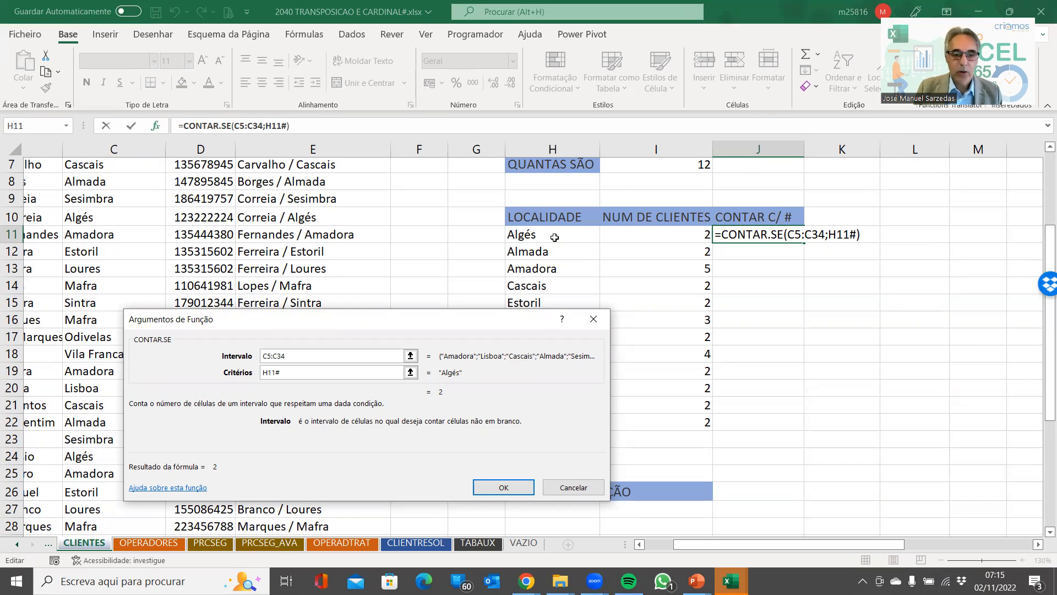
click(516, 490)
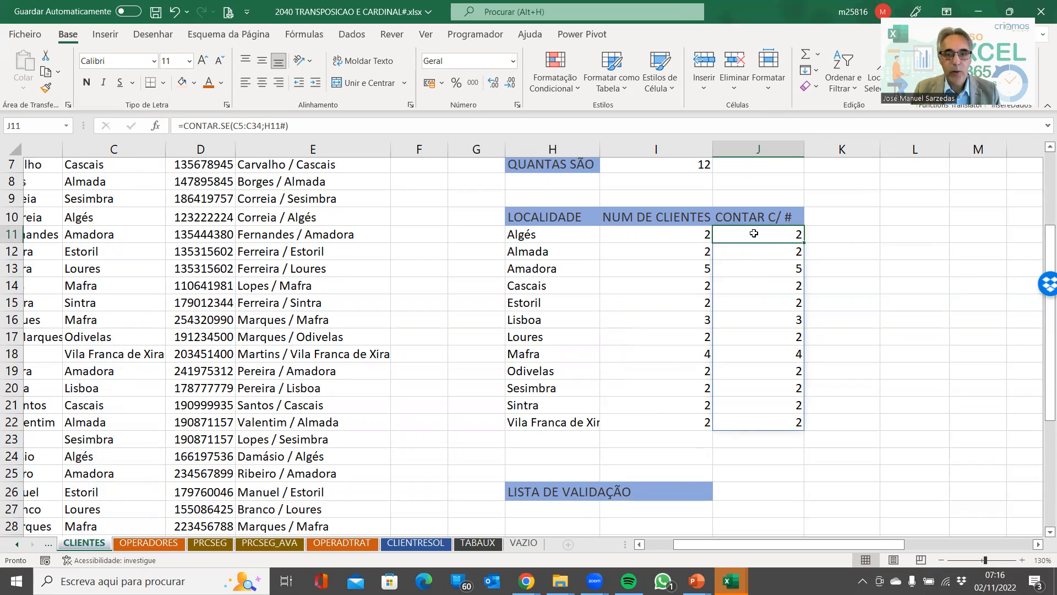
Compare the spilled counting formula in J11 and J12 with the locality list and the copied formula in I11.
click(548, 249)
click(769, 251)
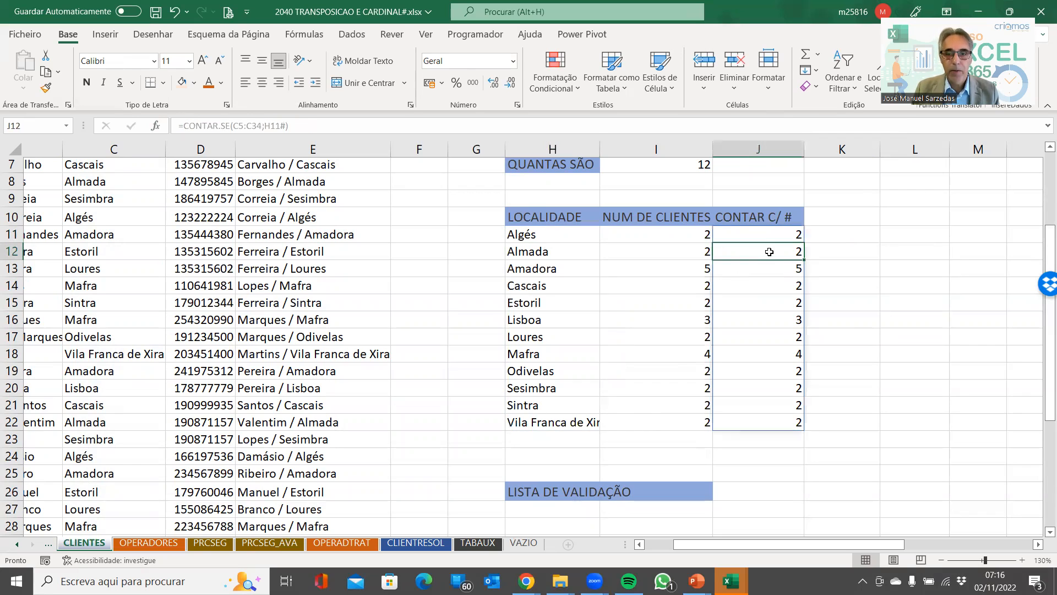
click(771, 238)
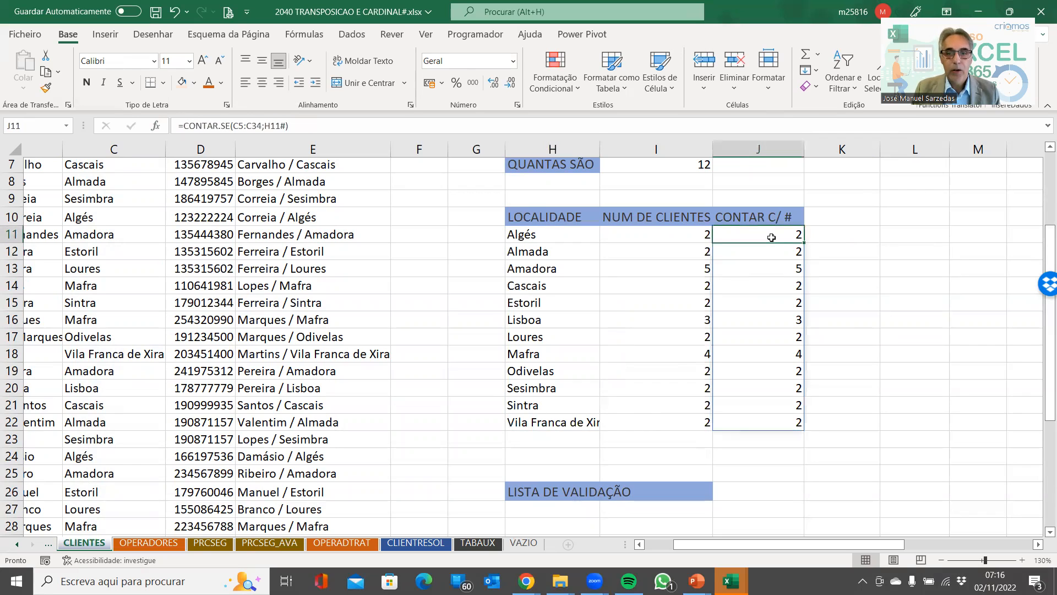
click(579, 238)
click(771, 237)
click(670, 231)
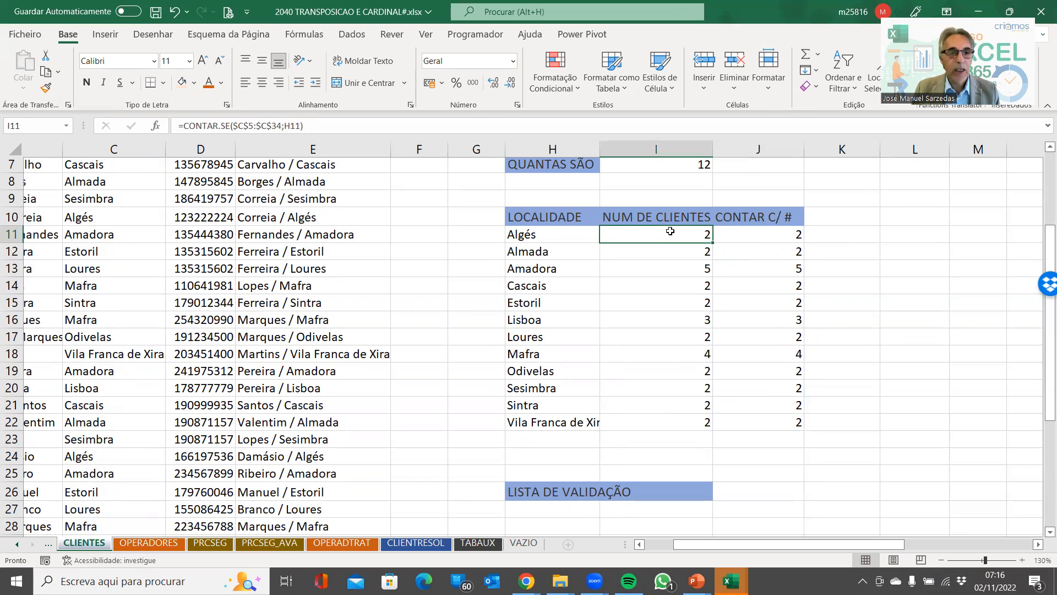
click(738, 234)
key(ctrl+shift+Down)
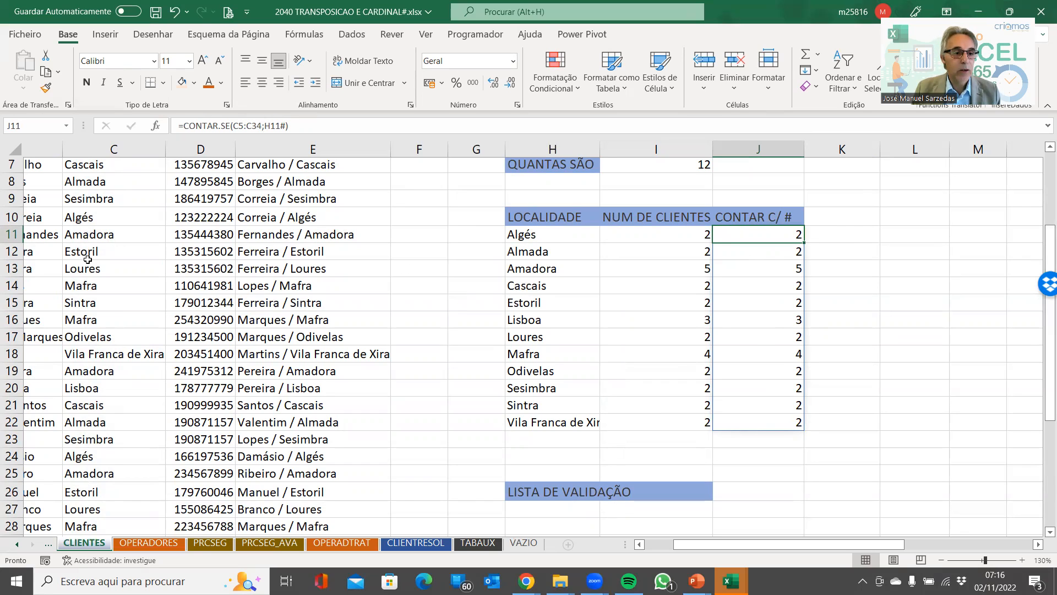
Change the client locality in C14 to BEJA.
click(88, 285)
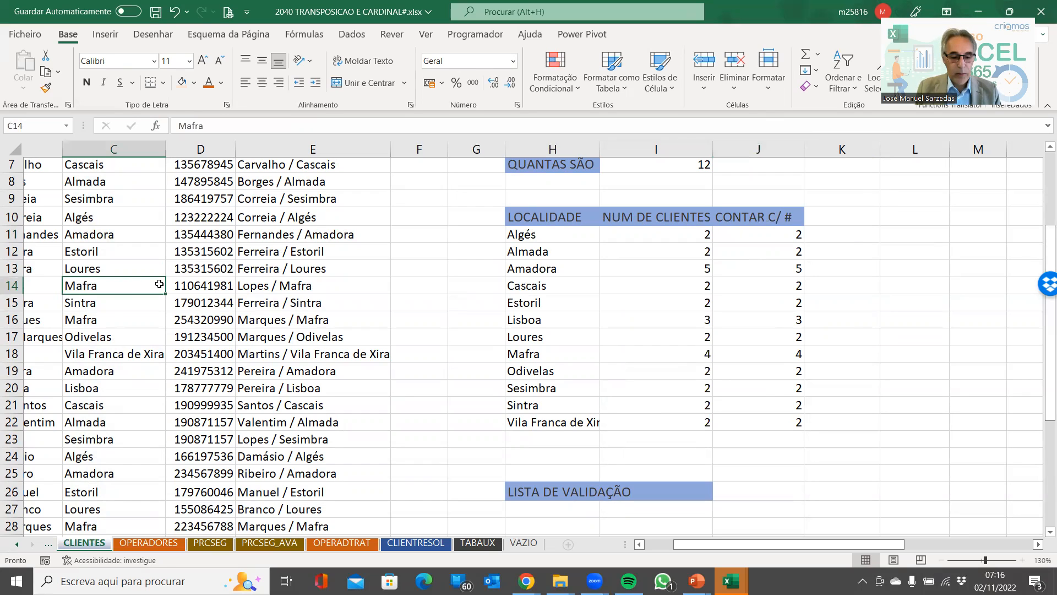
text(BEJA)
key(Return)
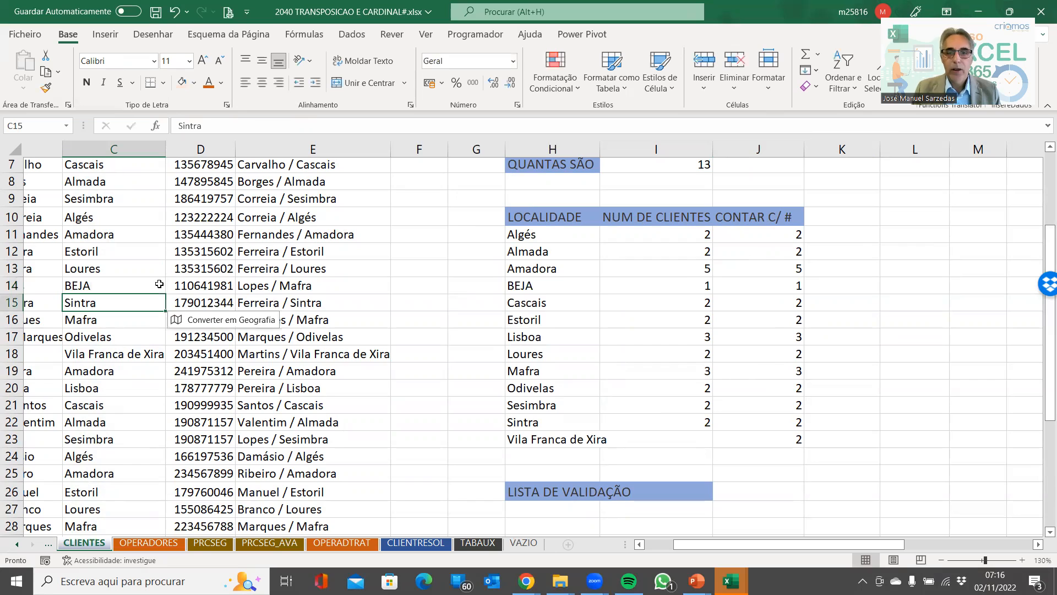
Check the BEJA and Mafra rows of the locality list and their client counts in both counting columns.
click(537, 286)
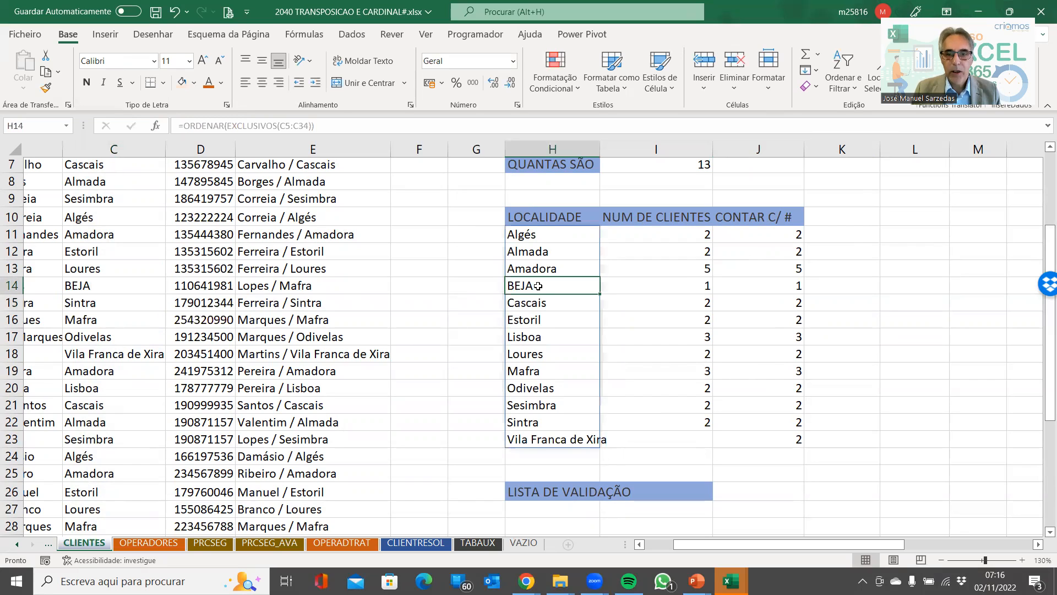
click(788, 286)
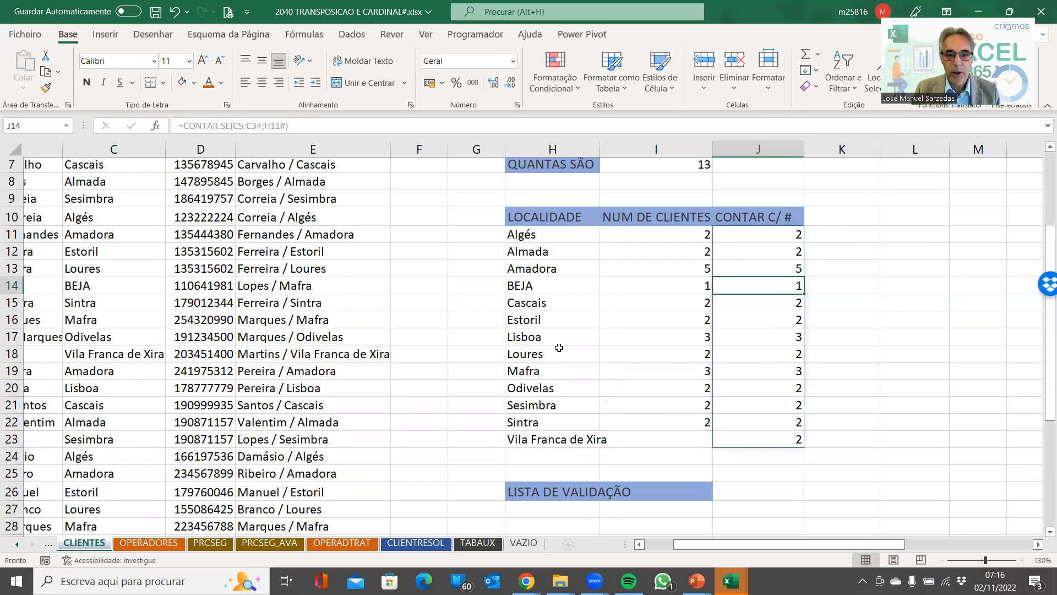
click(547, 364)
click(695, 370)
click(774, 368)
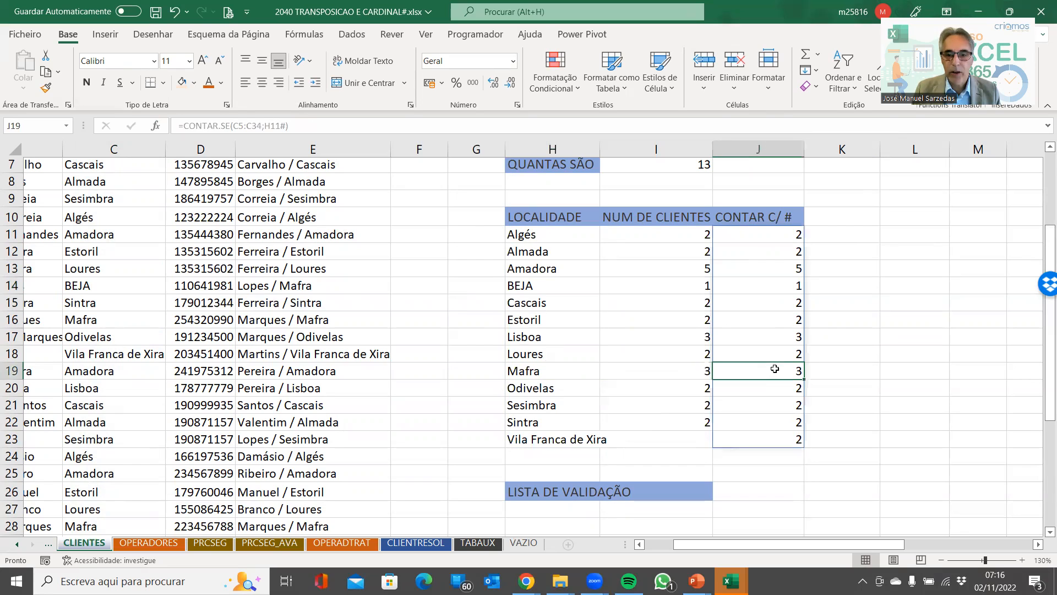
Check the Vila Franca de Xira row in the locality list and its client count in the CONTAR C/ # column.
click(561, 439)
click(765, 437)
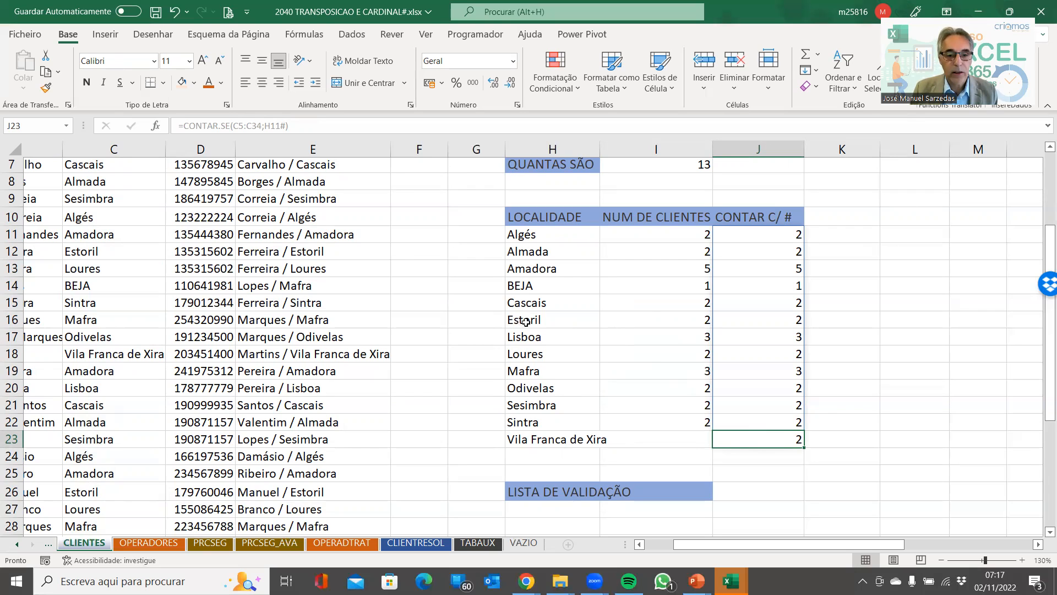
Start a data validation rule for J26, beside LISTA DE VALIDAÇÃO, and set its criterion to Lista.
scroll(525, 321, down, 2)
click(745, 392)
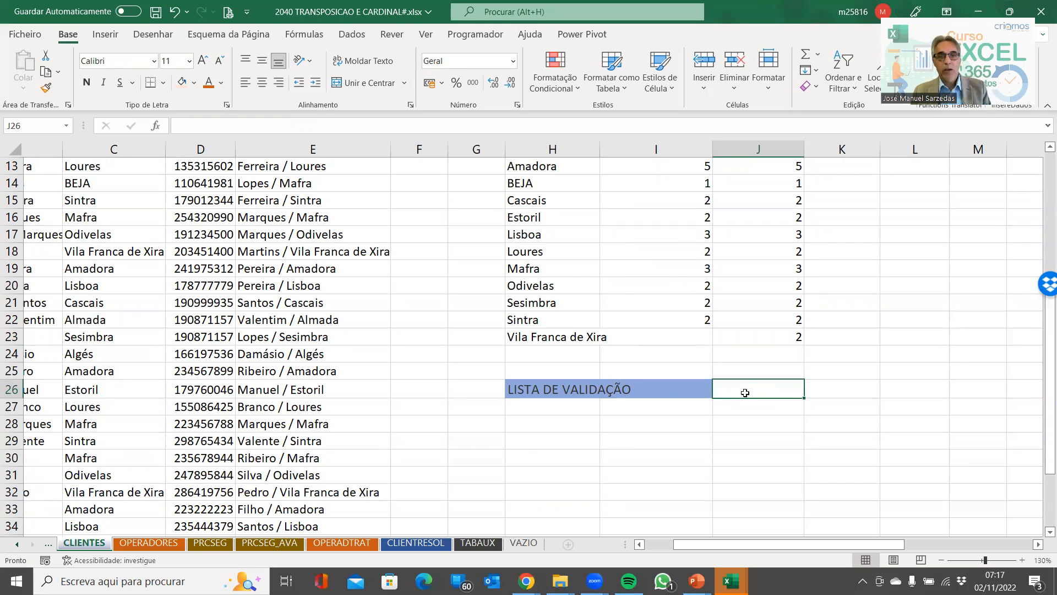
scroll(644, 326, up, 2)
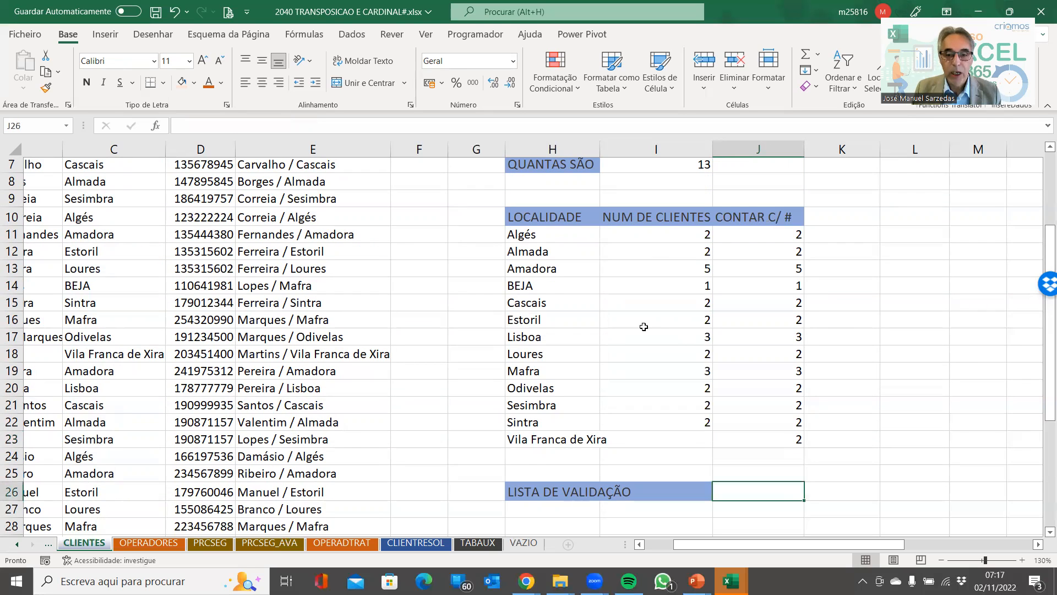
scroll(643, 327, down, 1)
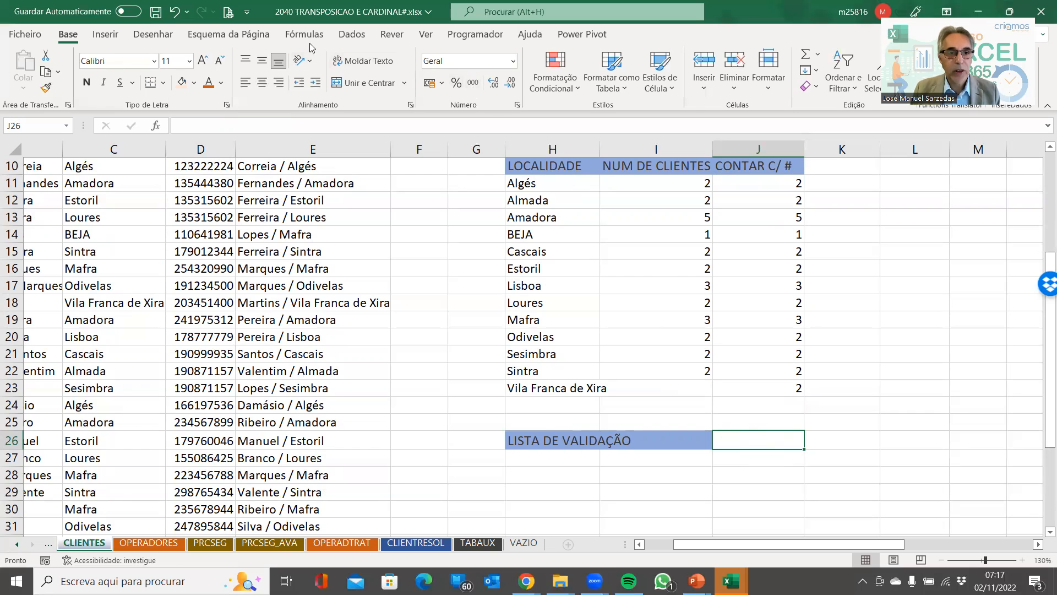
click(352, 35)
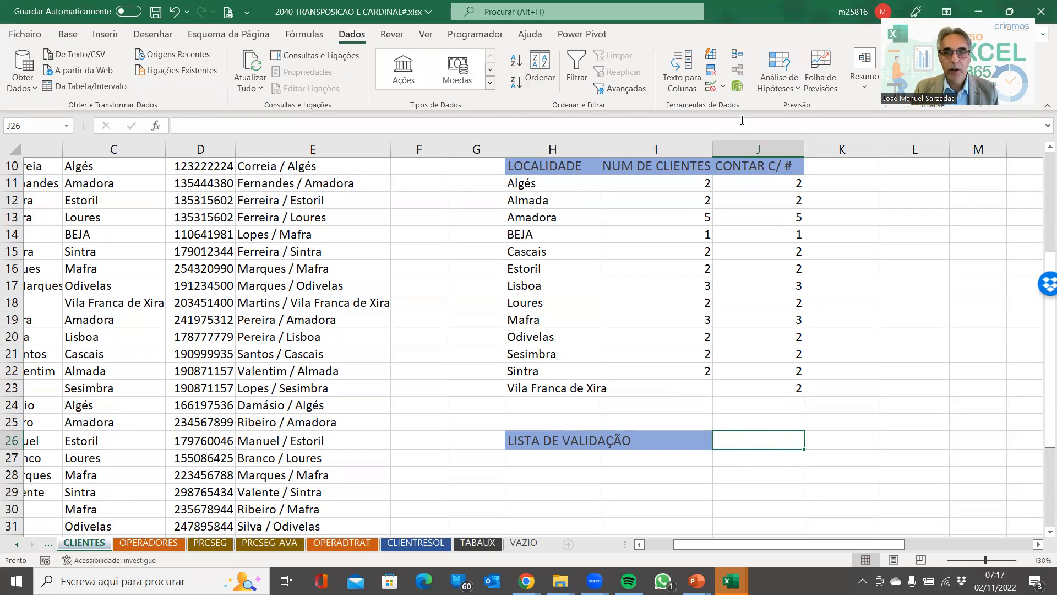
click(715, 88)
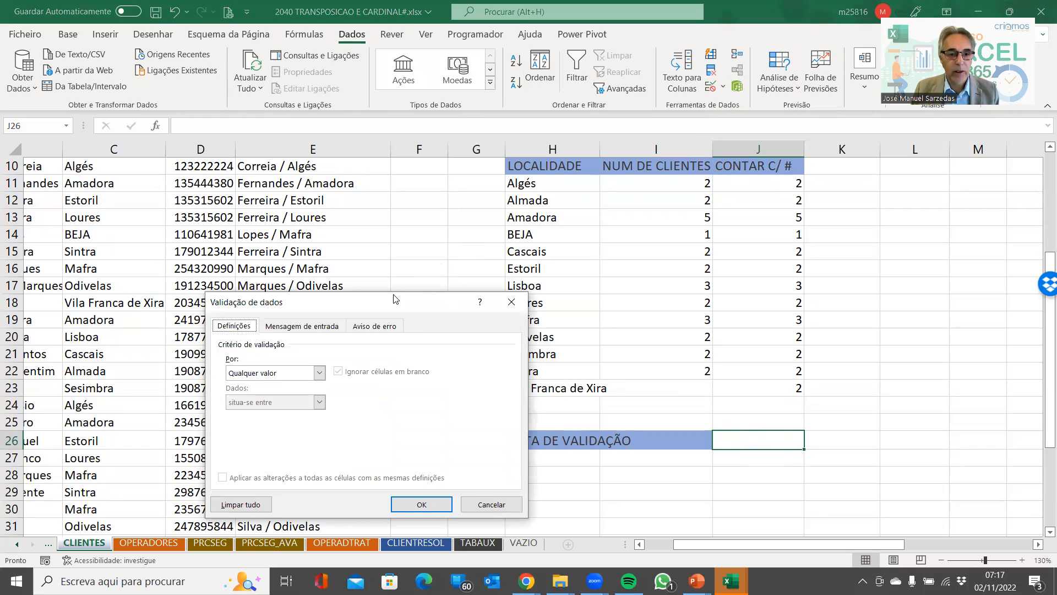
drag(393, 299, 442, 166)
click(368, 240)
click(307, 278)
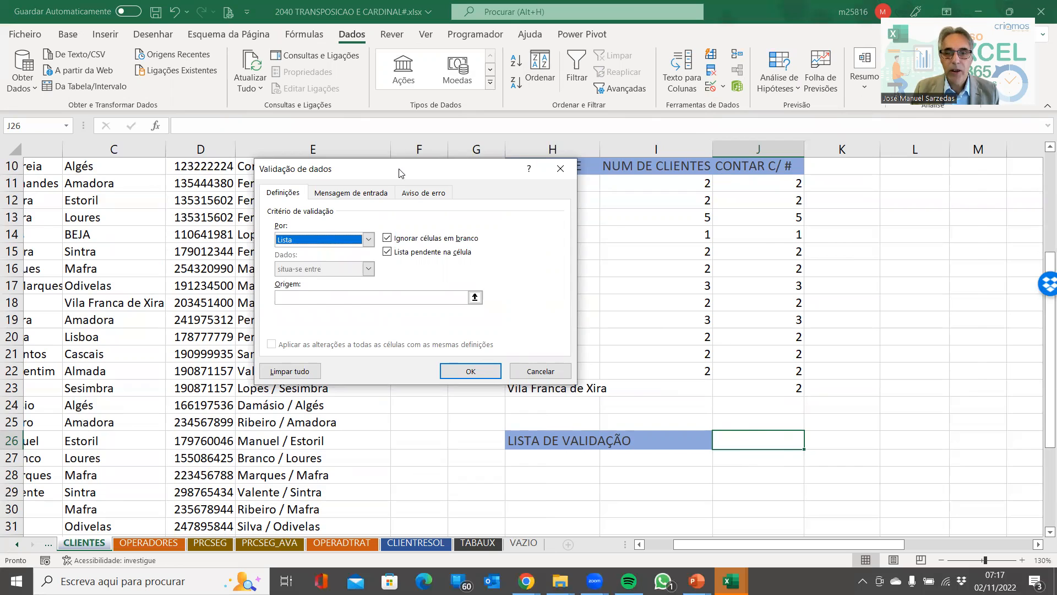
Set the validation list's source to =$H$11, apply the rule and check the choices offered in J26.
drag(400, 174, 791, 178)
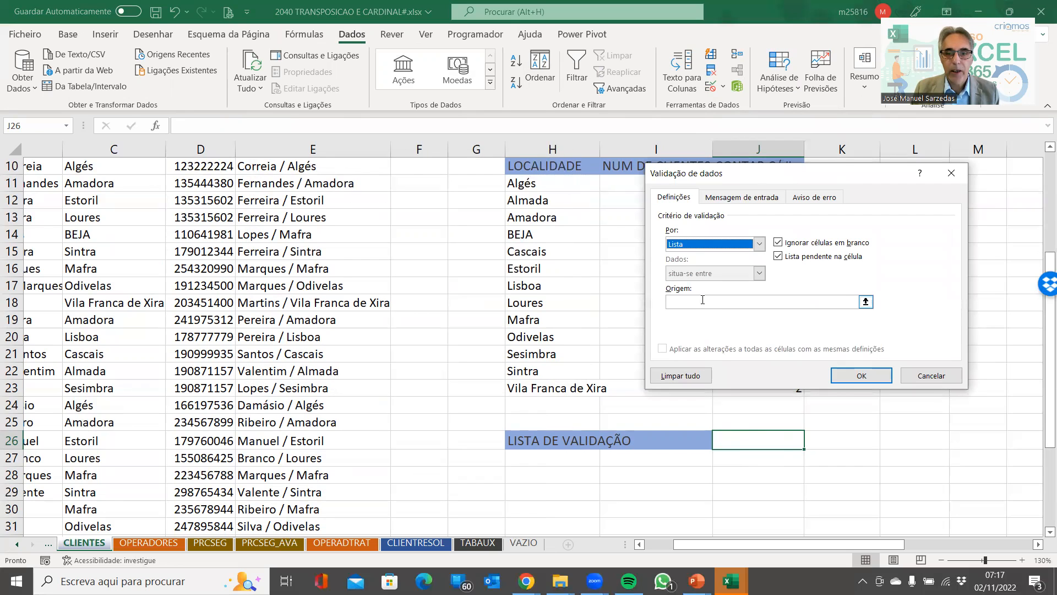
key(Tab)
click(568, 185)
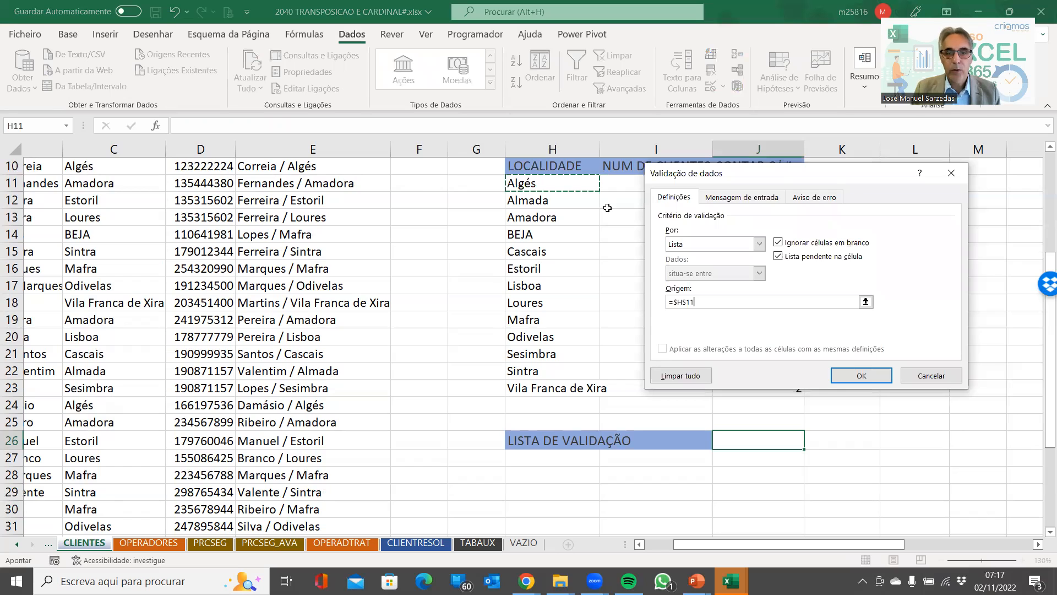
click(862, 376)
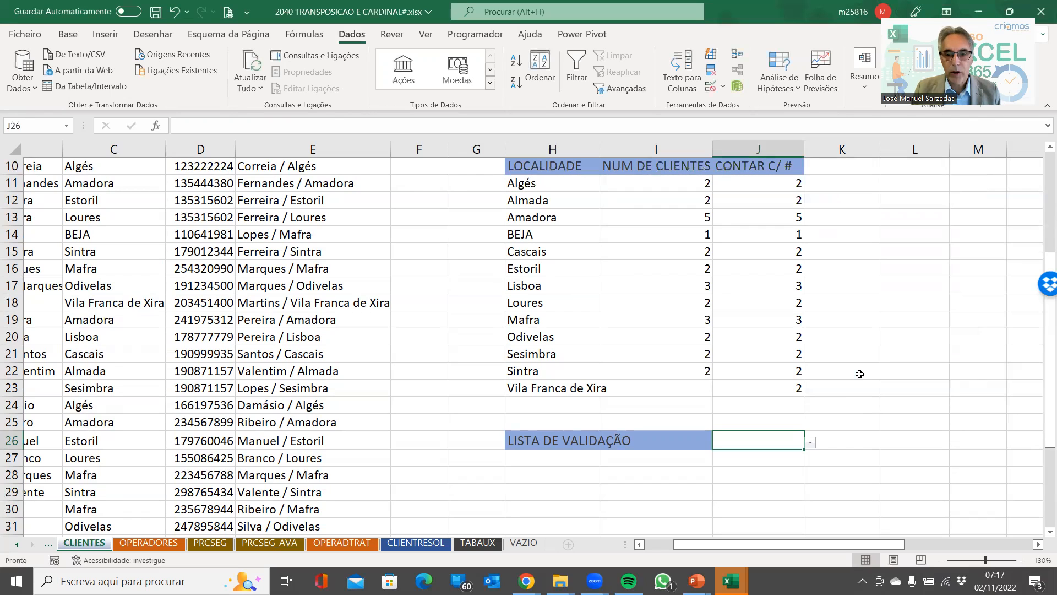
click(811, 443)
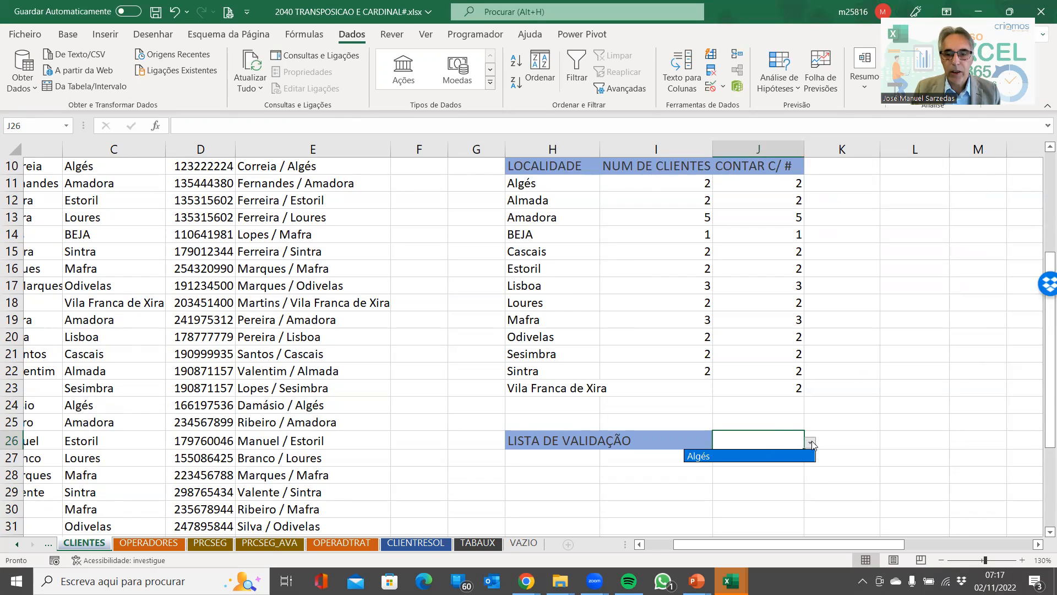
click(812, 443)
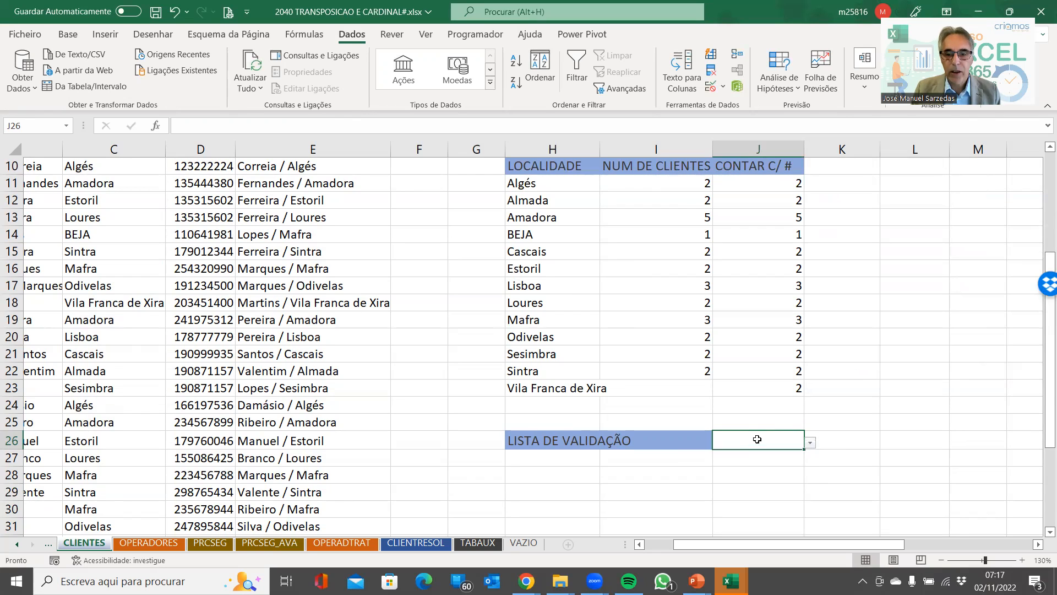
Change J26's validation source to the spilled range =$H$11# and check the drop-down choices without picking one.
click(710, 86)
click(710, 302)
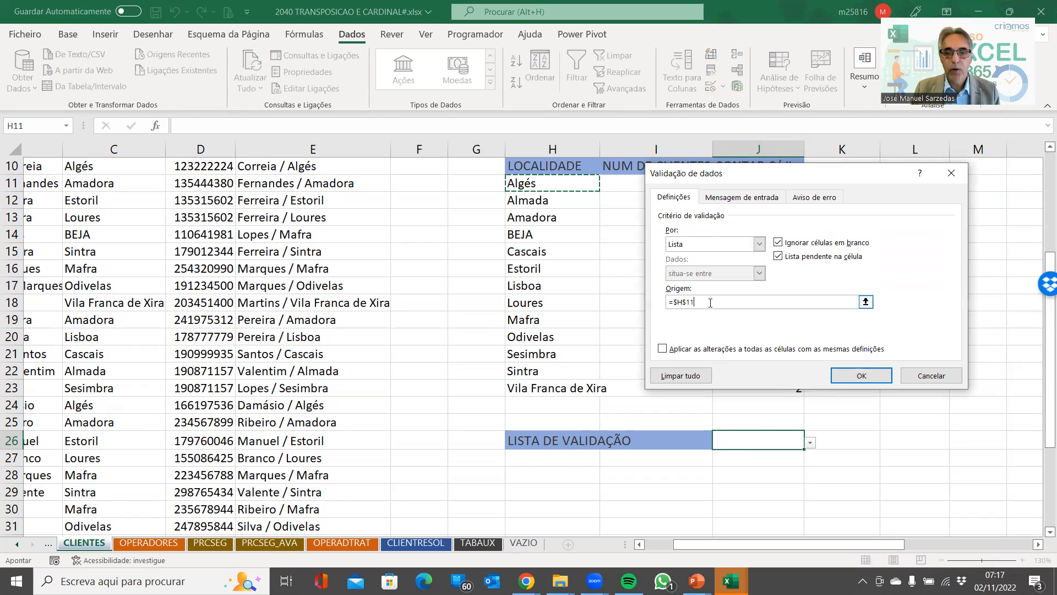
text(#)
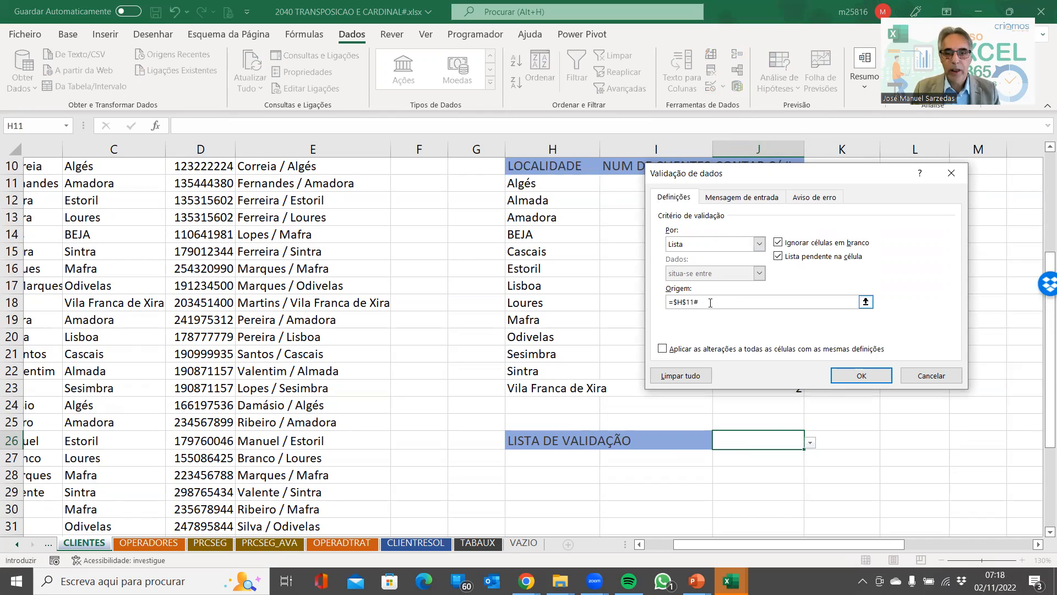
click(861, 376)
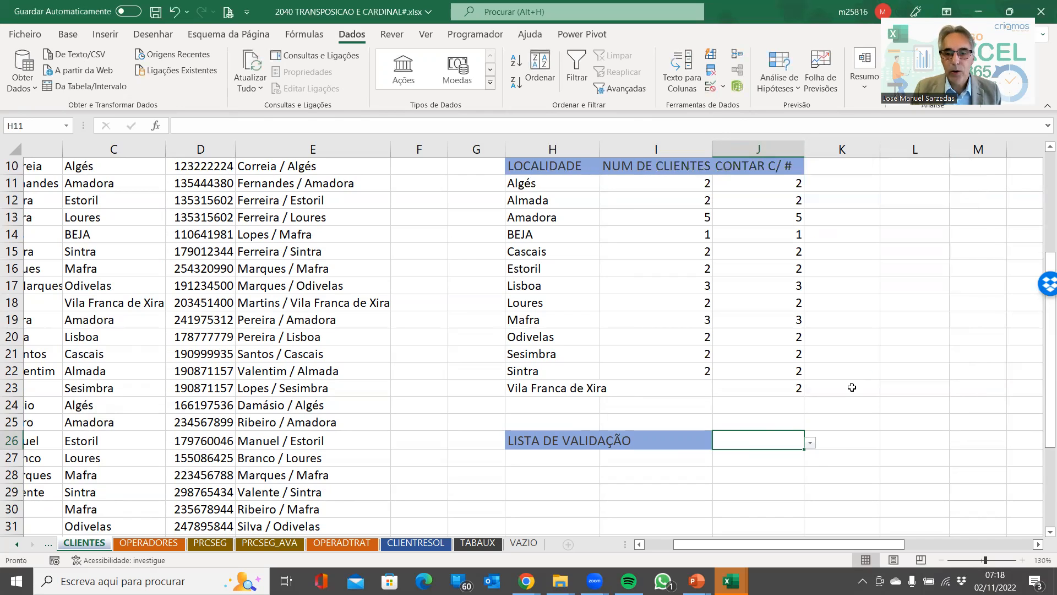
click(810, 442)
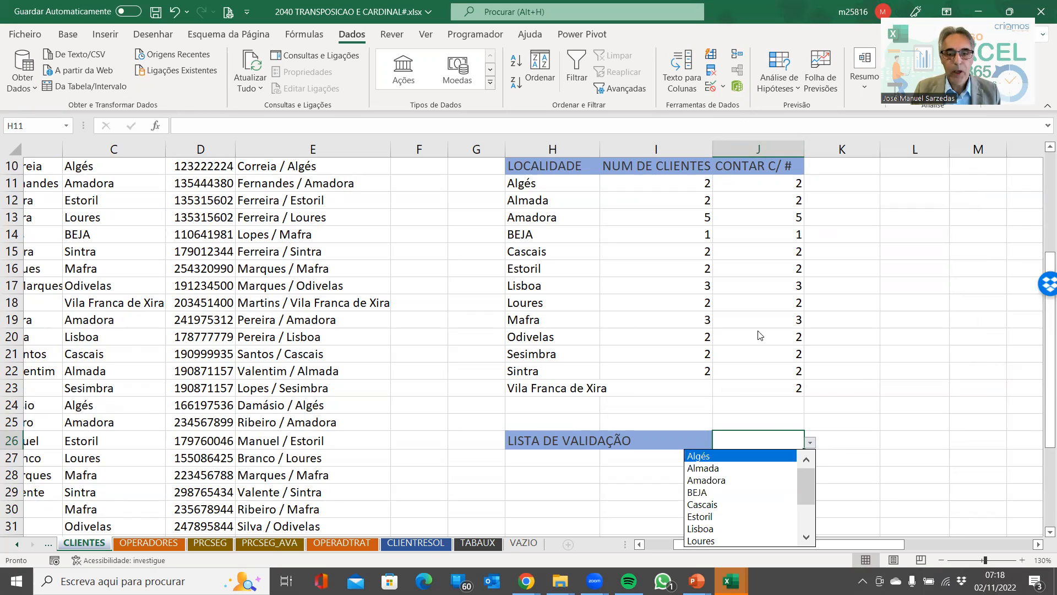
key(Escape)
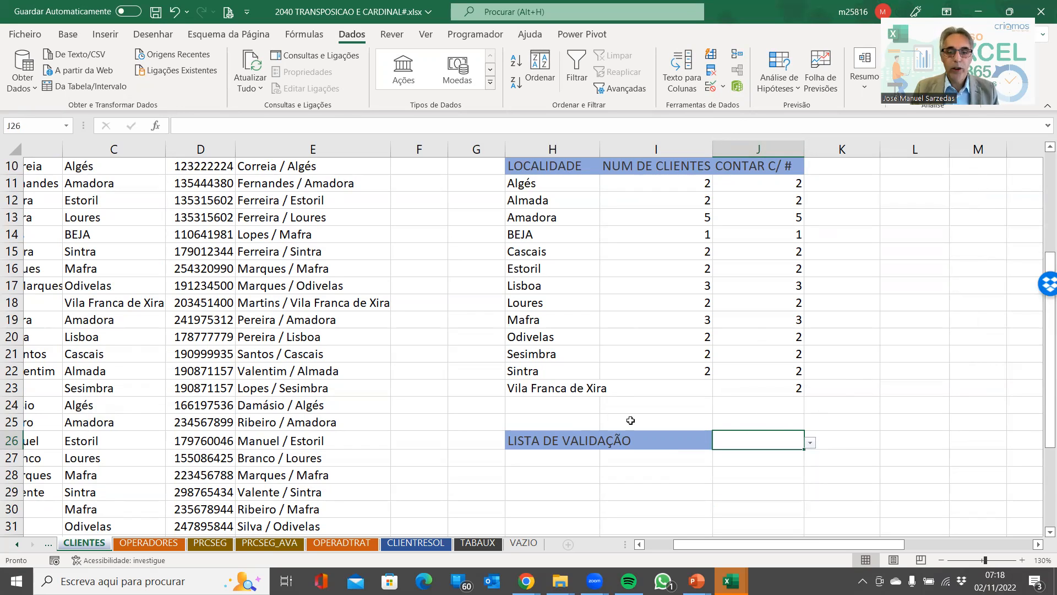
Review the FUNÇÕES headings in row 1, from EXCLUSIVOS (UNIQUE) in J1 through the COUNTIF heading in O1.
scroll(627, 348, up, 3)
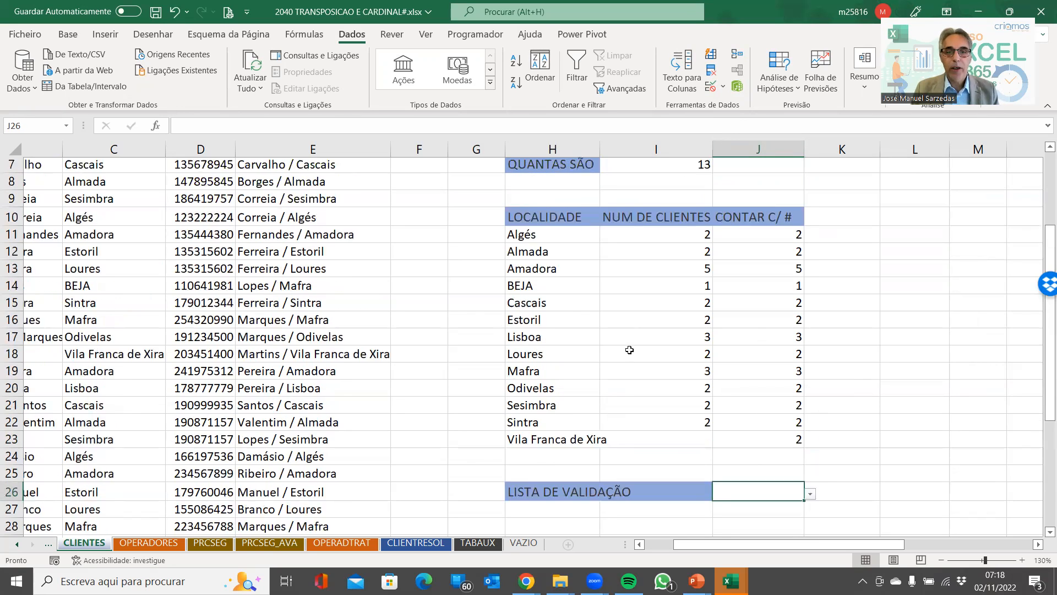
scroll(630, 350, up, 1)
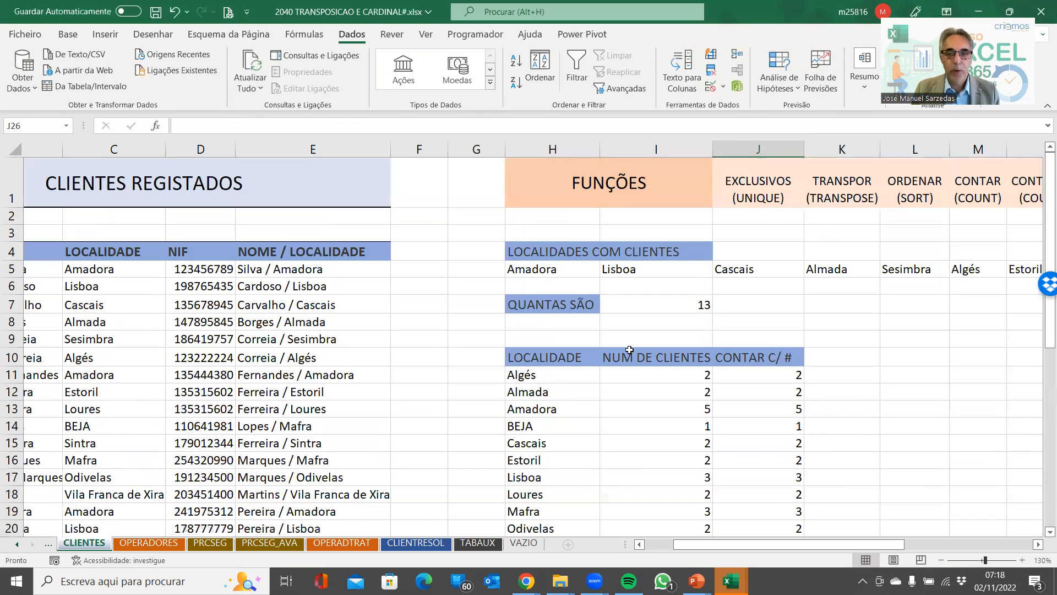
click(749, 196)
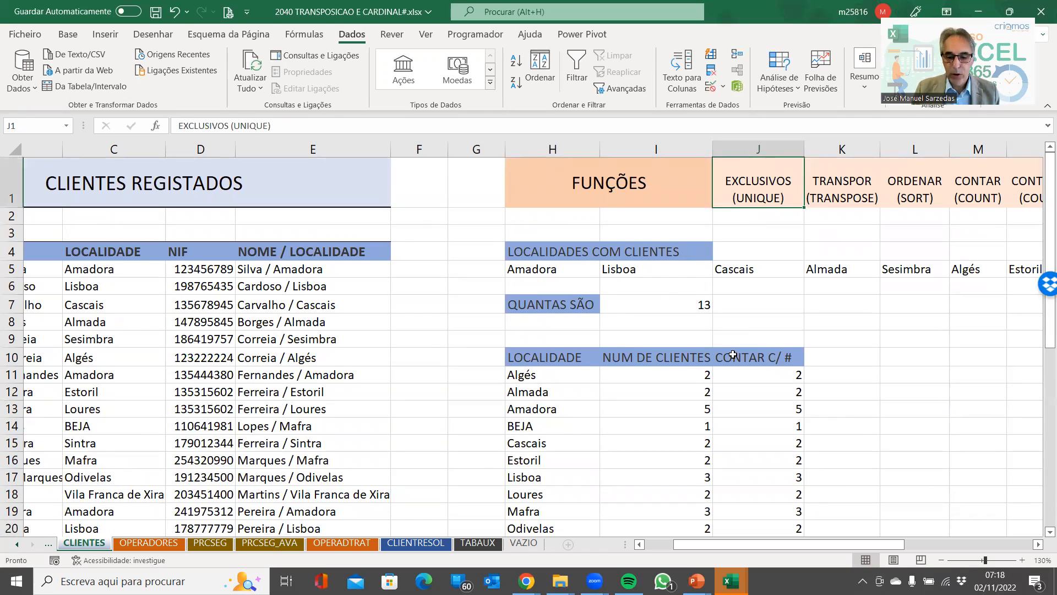
key(Right)
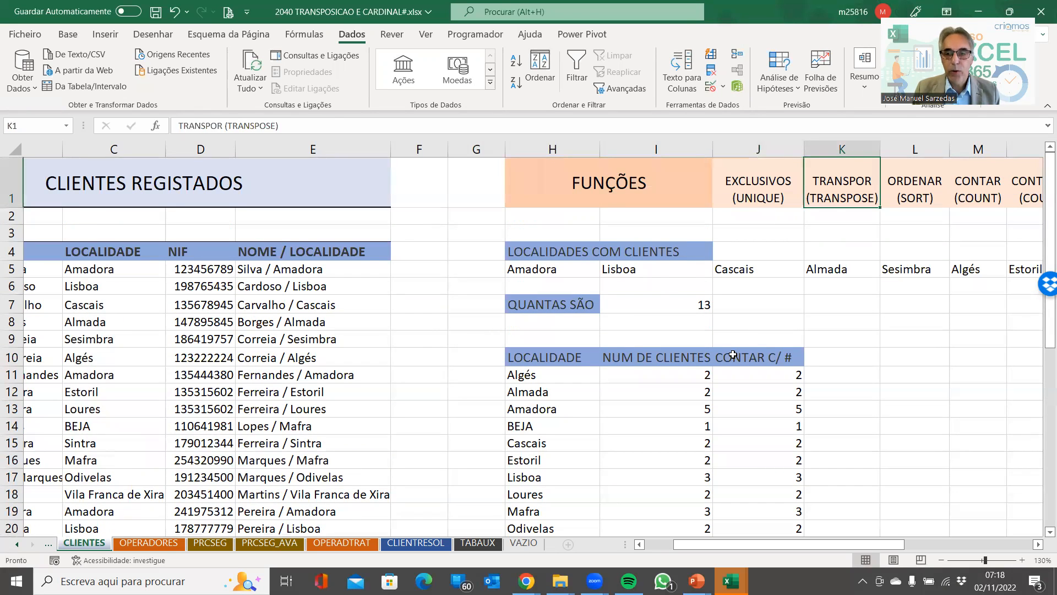
key(Right)
key(Right)
key(Right)
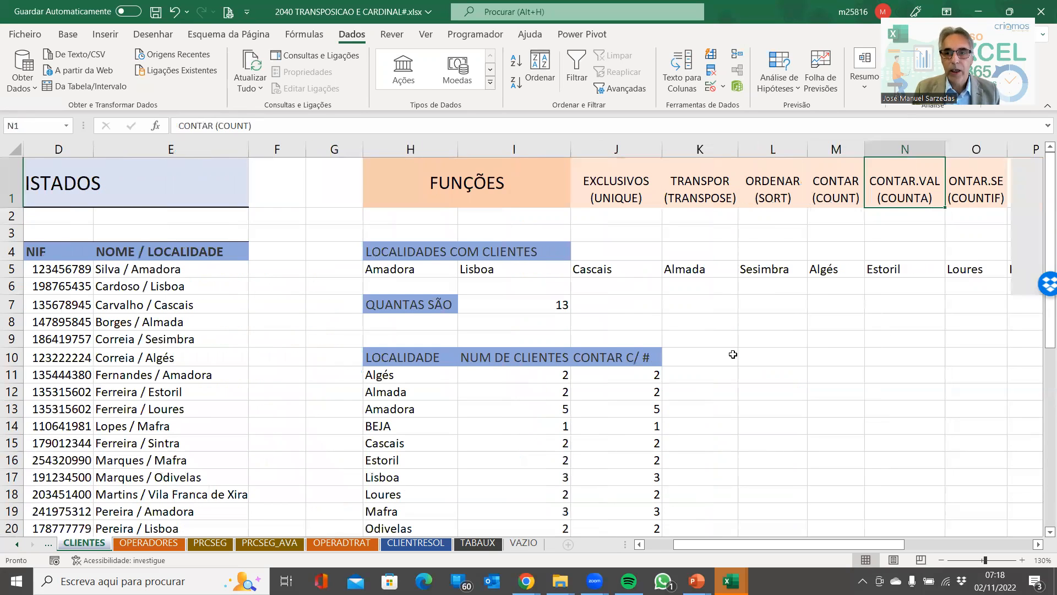
key(Right)
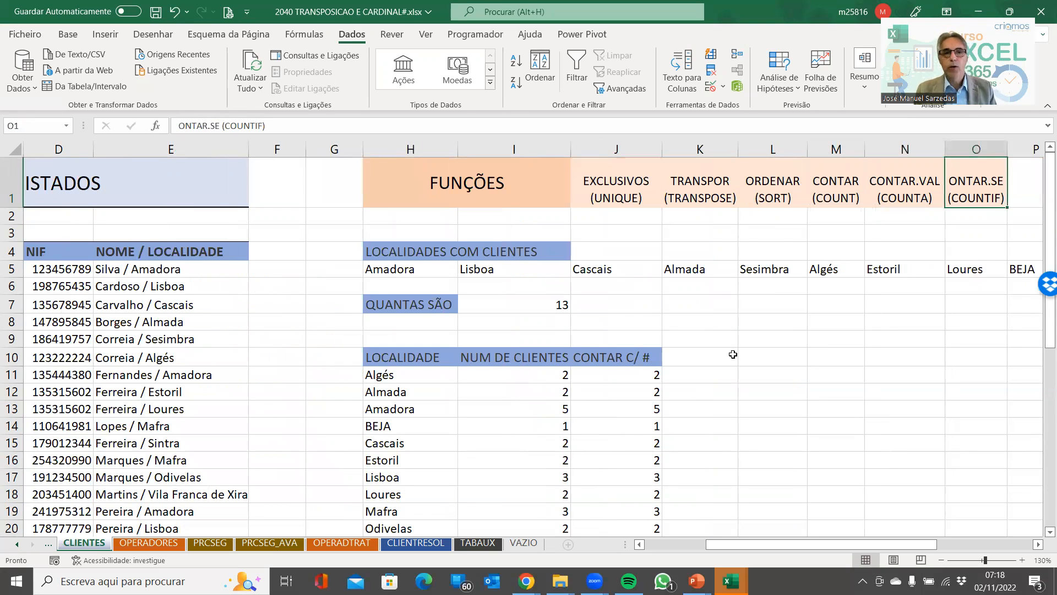